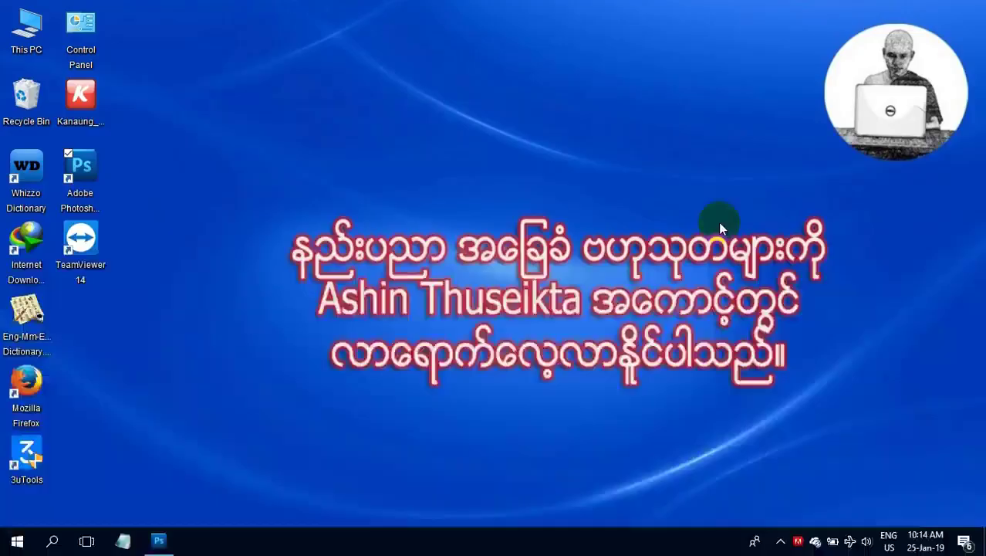
# - Launch Photoshop CS5 and open both Lesson-15 JPG images together
pyautogui.doubleClick(86, 170)
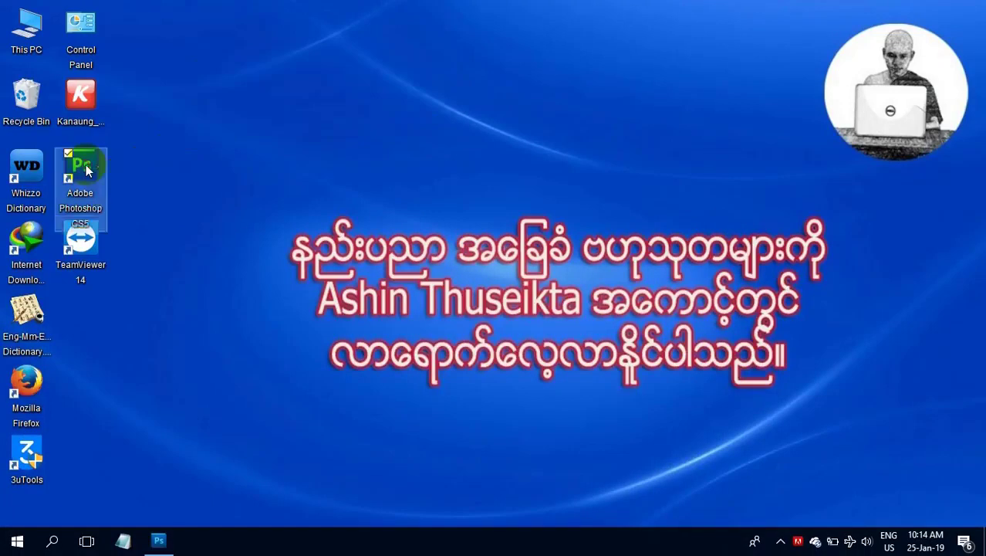
pyautogui.click(44, 13)
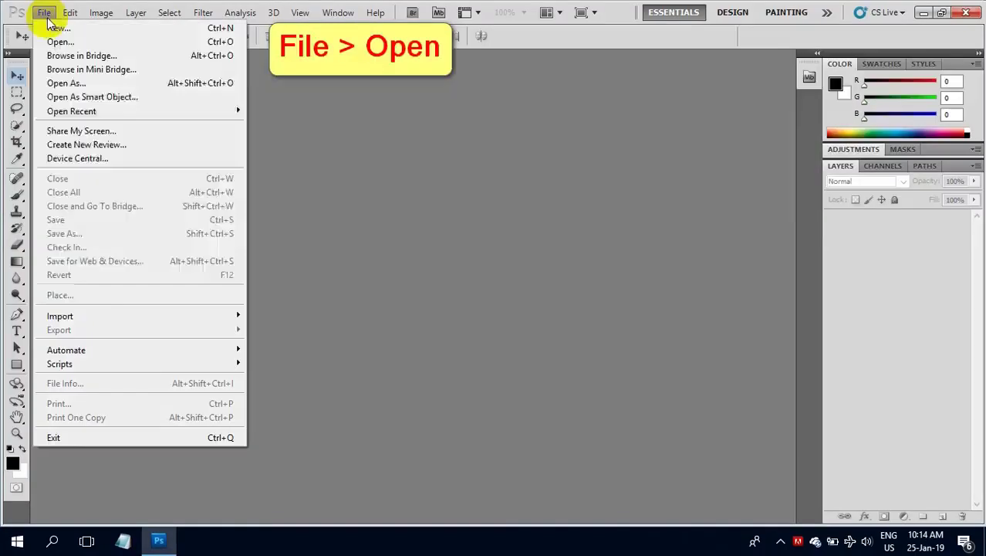
pyautogui.click(46, 37)
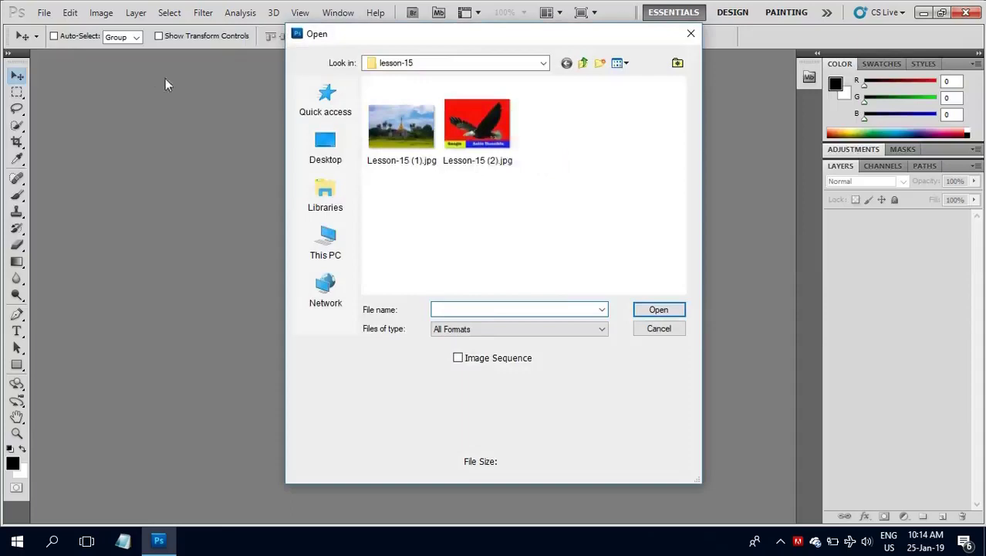
pyautogui.moveTo(554, 187); pyautogui.dragTo(367, 101)
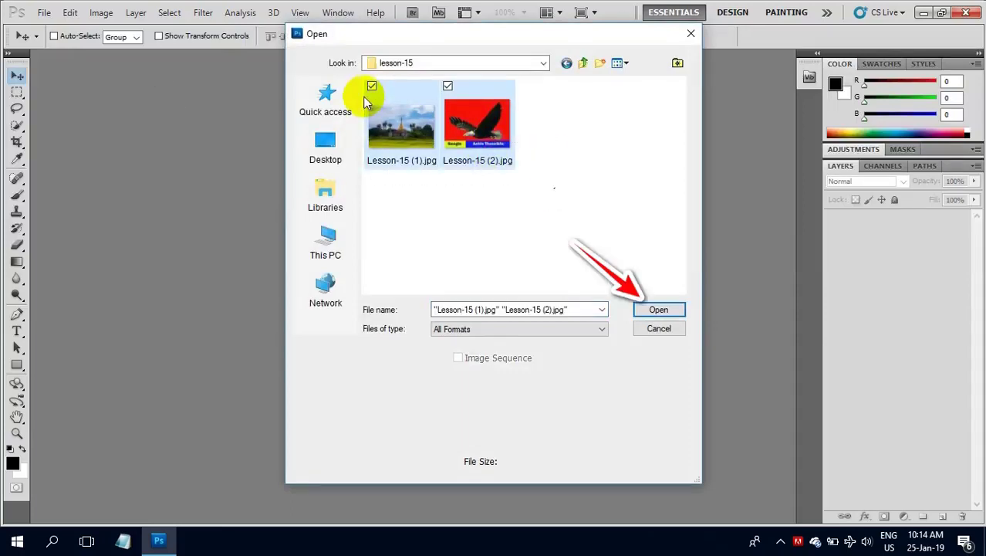
pyautogui.click(650, 309)
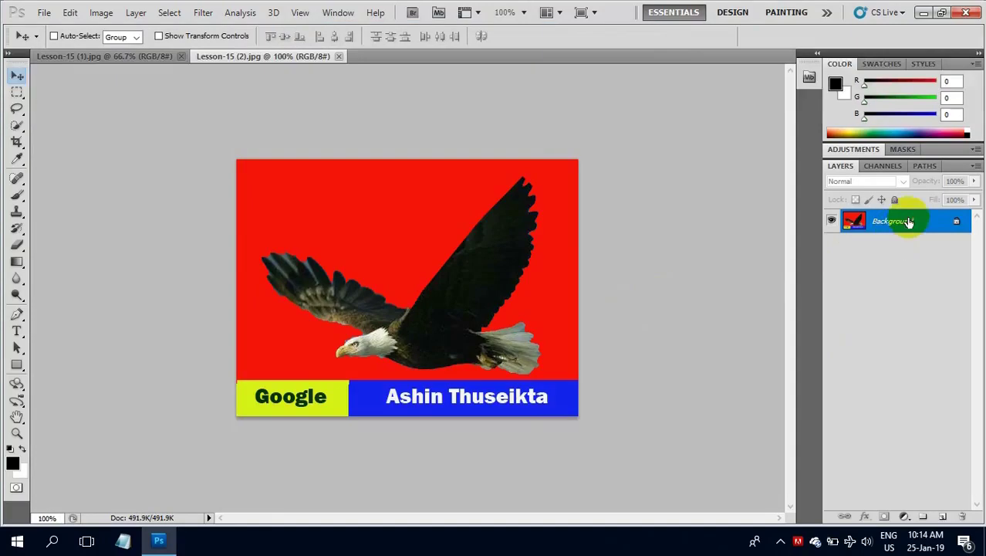
# - Convert the Background of the eagle and temple images each into Layer 0
pyautogui.doubleClick(909, 223)
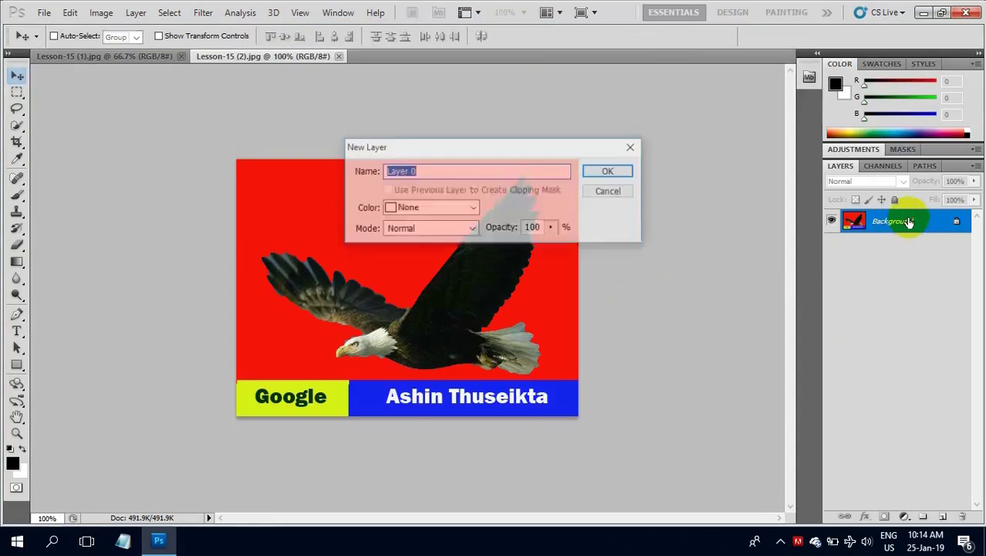
pyautogui.click(622, 175)
pyautogui.click(146, 58)
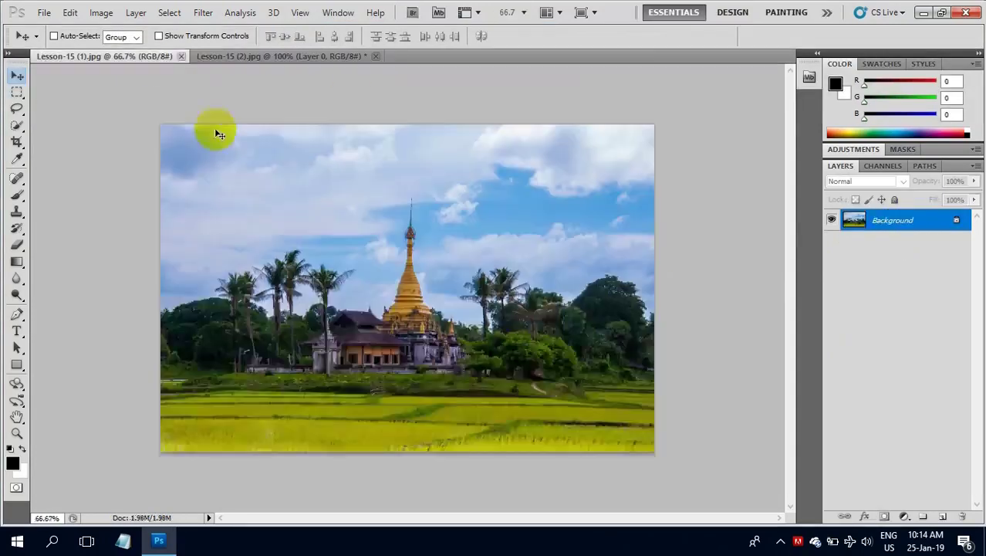
pyautogui.doubleClick(898, 224)
pyautogui.click(602, 168)
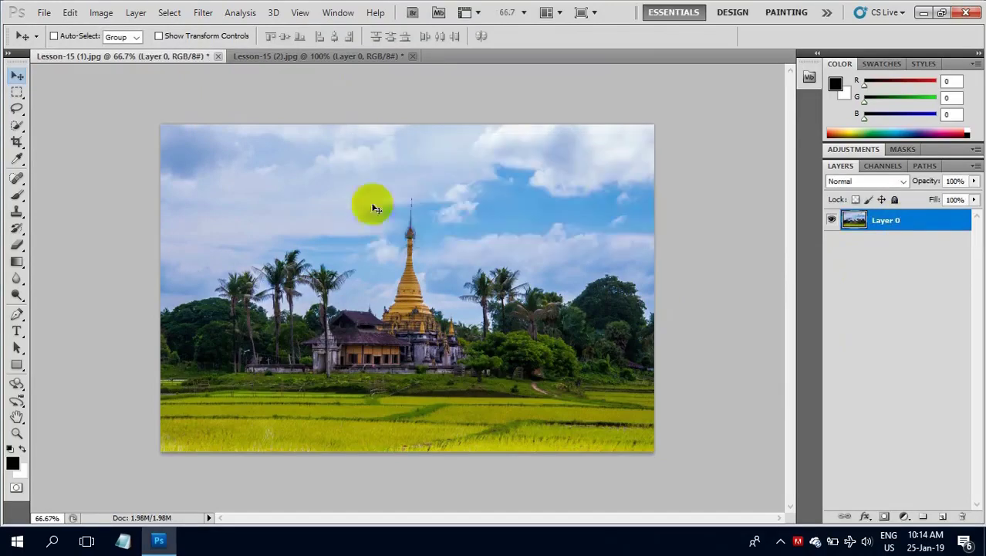
# - Select the regular Brush Tool and set the foreground colour to blue #2541cd
pyautogui.click(18, 195)
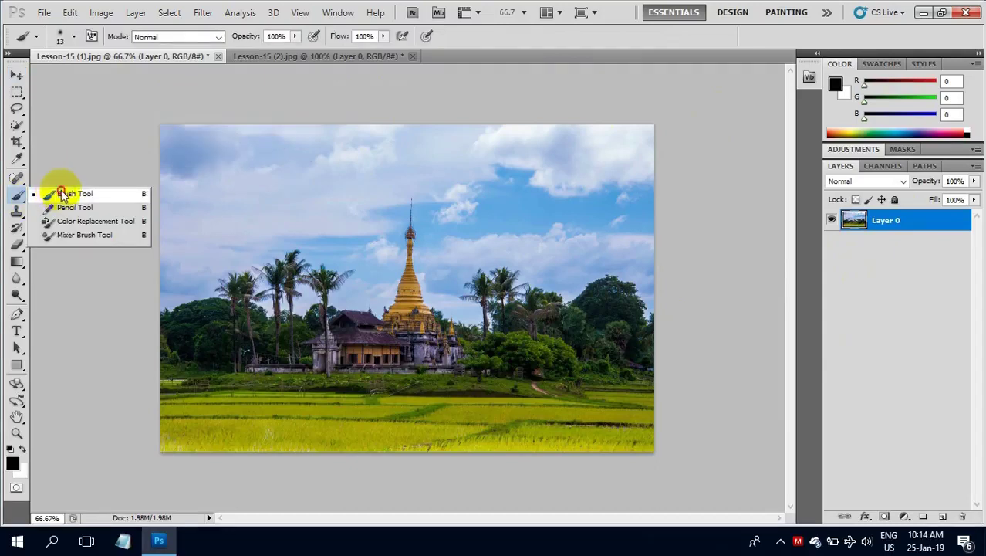
pyautogui.click(62, 194)
pyautogui.click(13, 461)
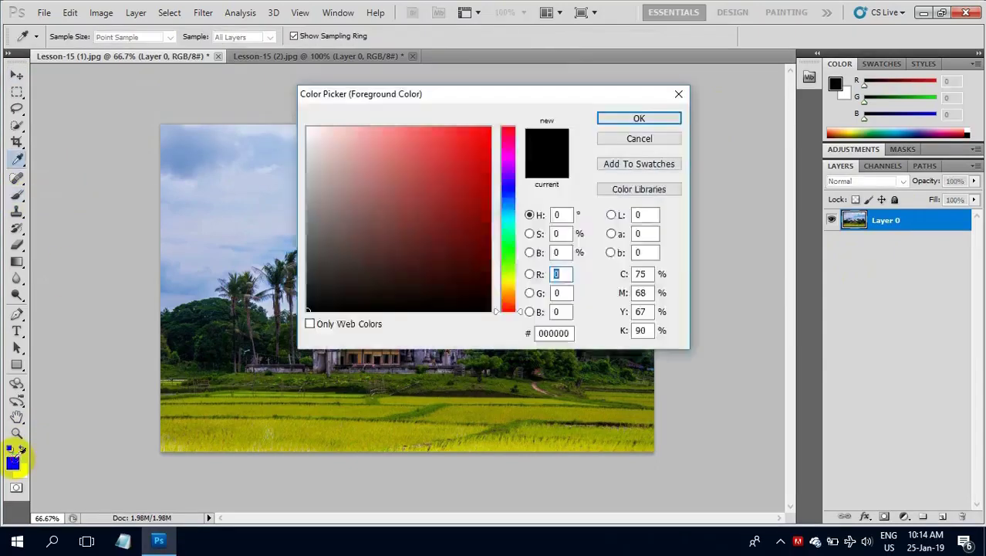
pyautogui.moveTo(506, 216); pyautogui.dragTo(509, 194)
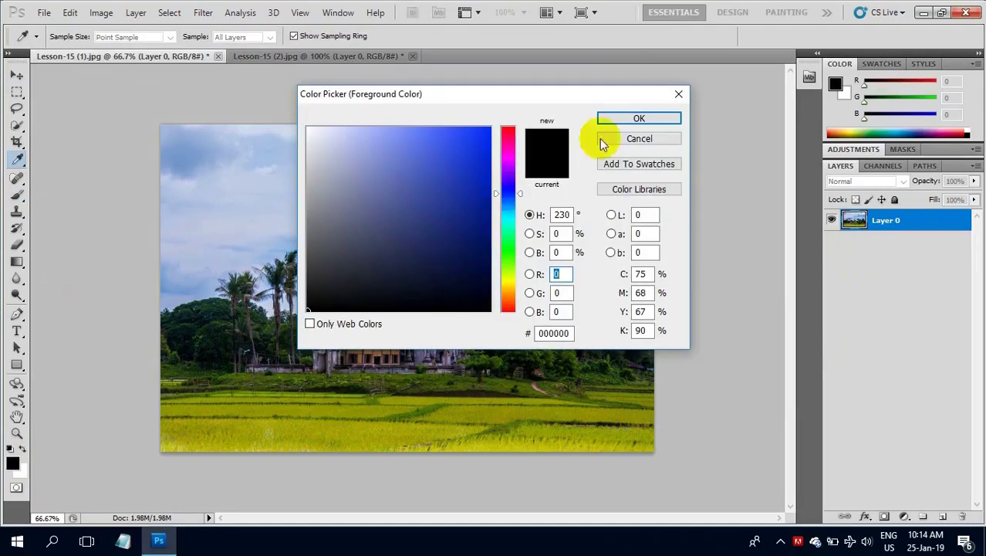
pyautogui.click(458, 163)
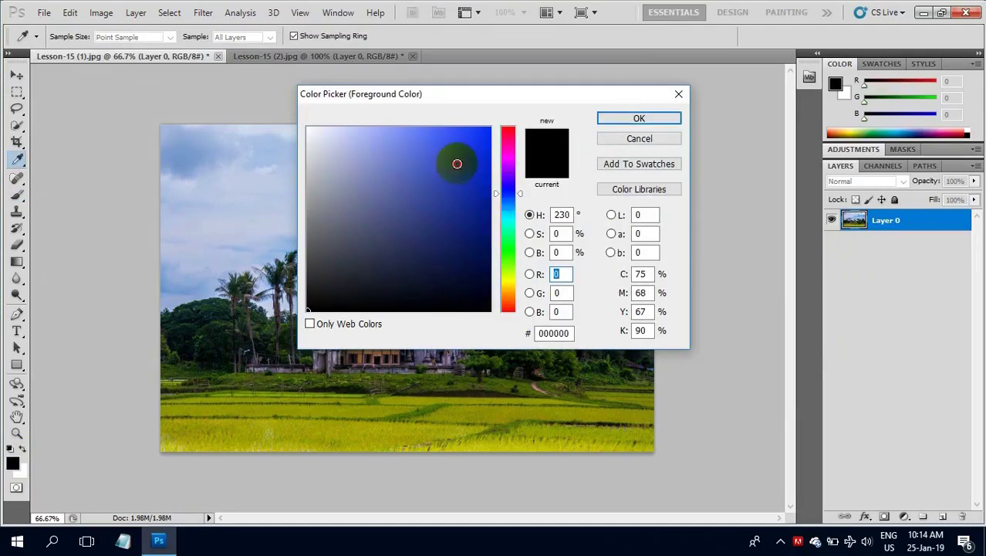
pyautogui.click(609, 120)
# - Paint a thin blue line across the sky, then enlarge the brush to 49 px
pyautogui.press('b')
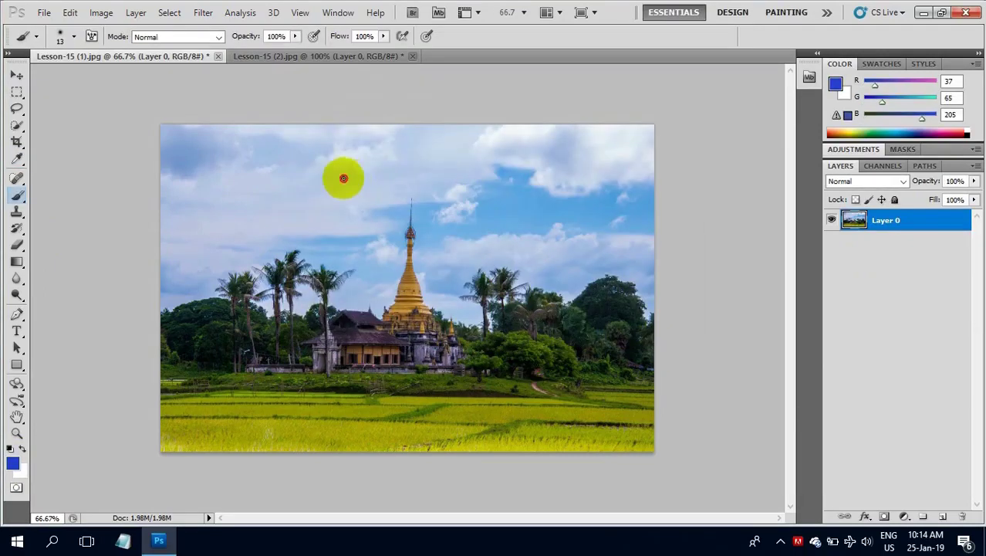
pyautogui.moveTo(343, 178); pyautogui.dragTo(498, 161)
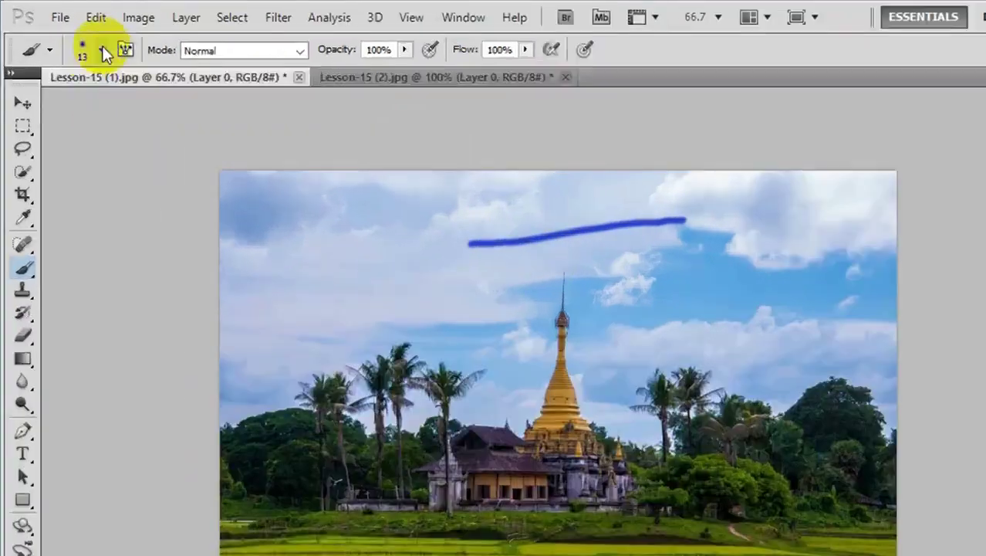
pyautogui.click(102, 48)
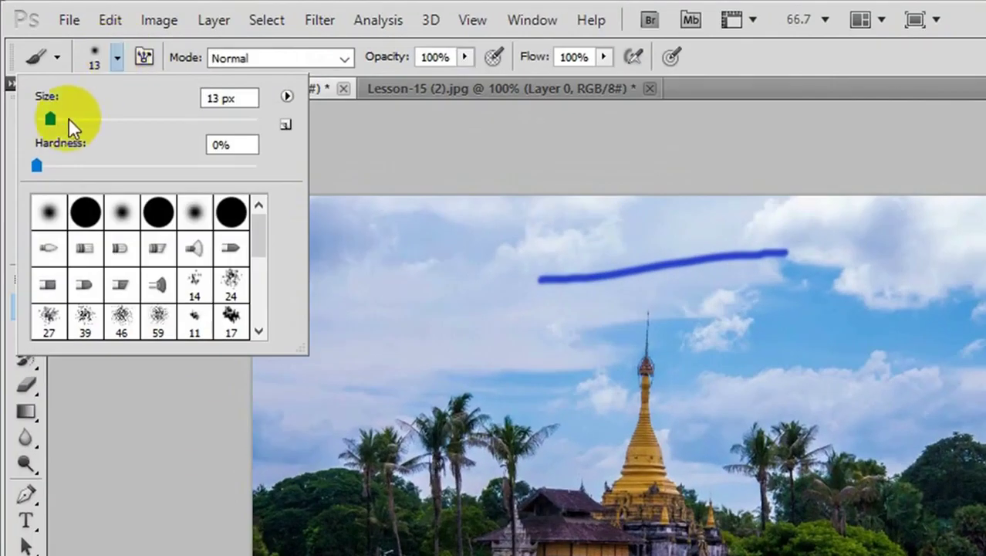
pyautogui.moveTo(50, 118); pyautogui.dragTo(91, 121)
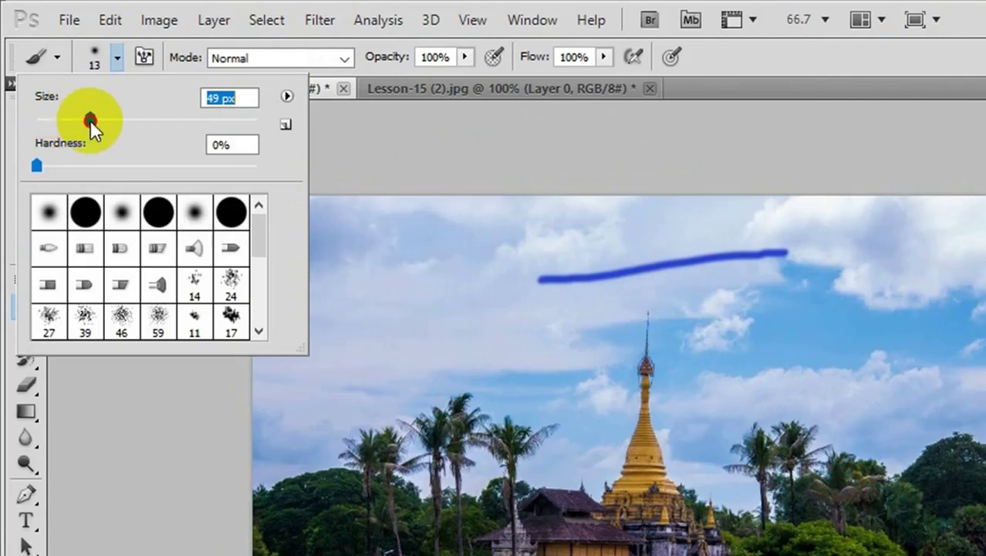
# - Paint soft blue streaks across the temple photo's sky and near the spire
pyautogui.moveTo(359, 290); pyautogui.dragTo(426, 287)
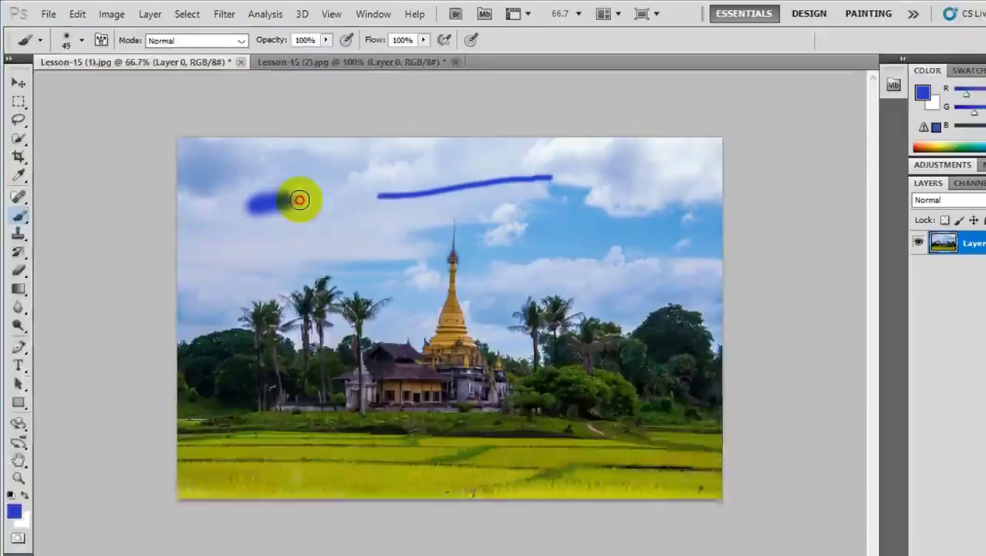
pyautogui.moveTo(300, 200); pyautogui.dragTo(336, 180)
pyautogui.moveTo(235, 227); pyautogui.dragTo(374, 199)
pyautogui.moveTo(451, 192); pyautogui.dragTo(759, 189)
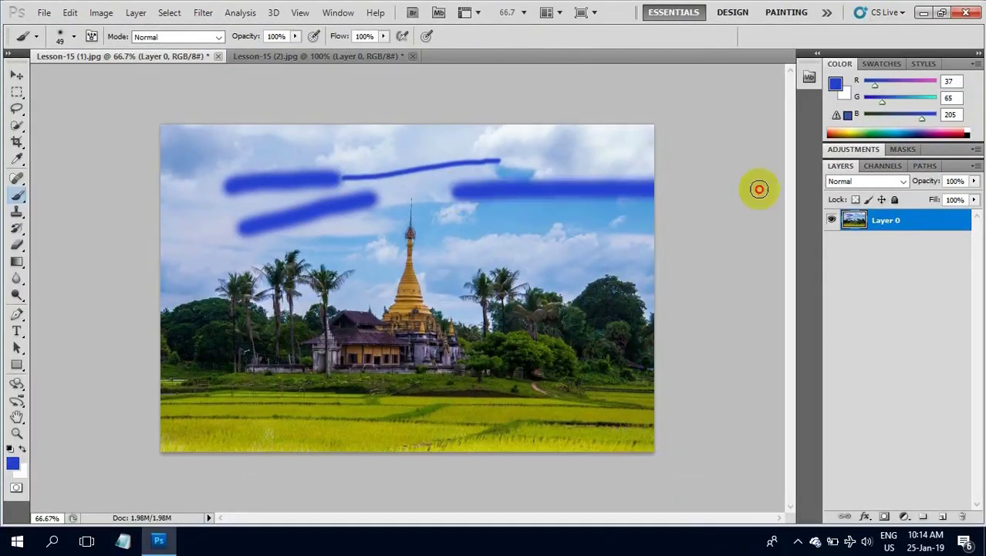
pyautogui.moveTo(613, 231); pyautogui.dragTo(461, 232)
pyautogui.moveTo(378, 152); pyautogui.dragTo(219, 152)
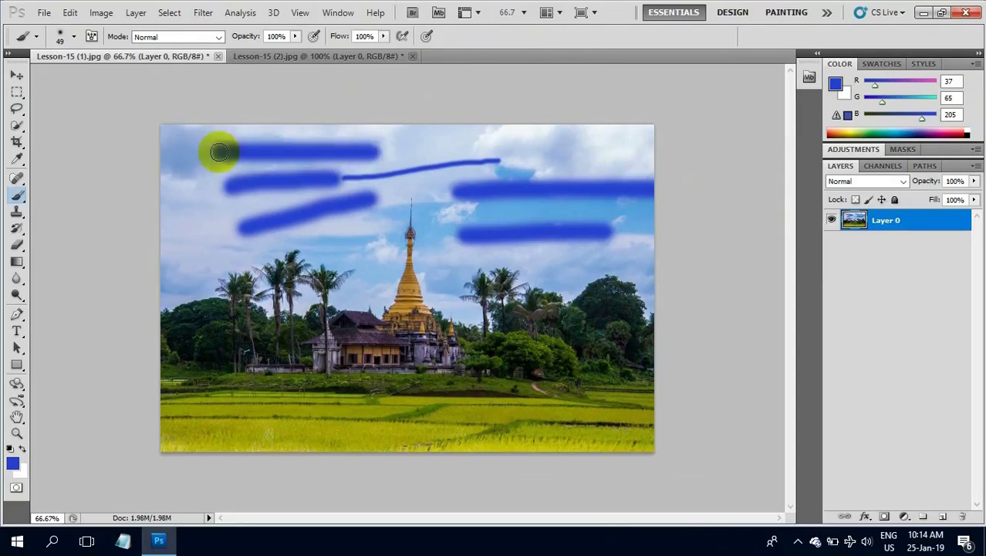
pyautogui.moveTo(171, 258); pyautogui.dragTo(220, 246)
pyautogui.moveTo(321, 238); pyautogui.dragTo(342, 234)
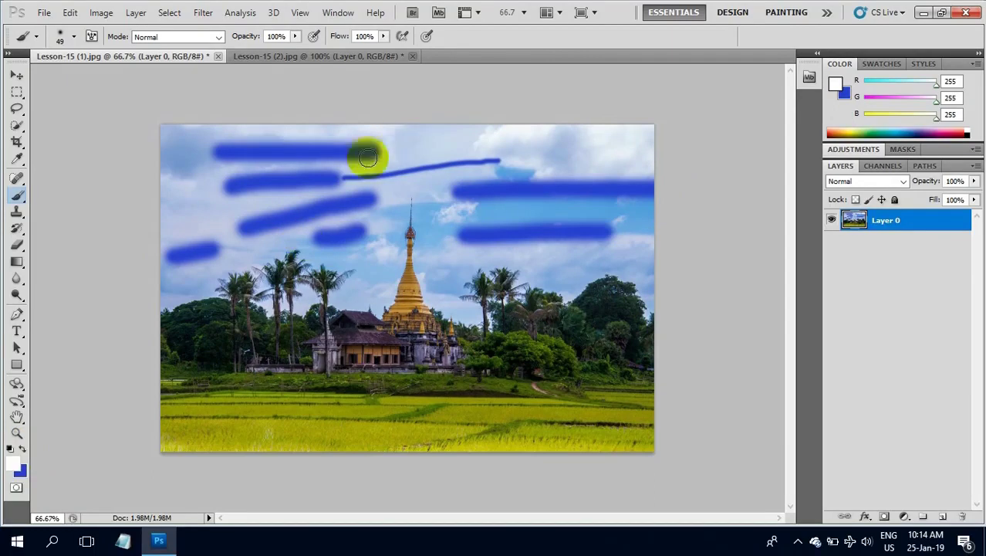
# - Paint white streaks across the sky, above the temple and in the upper left
pyautogui.moveTo(393, 145); pyautogui.dragTo(525, 143)
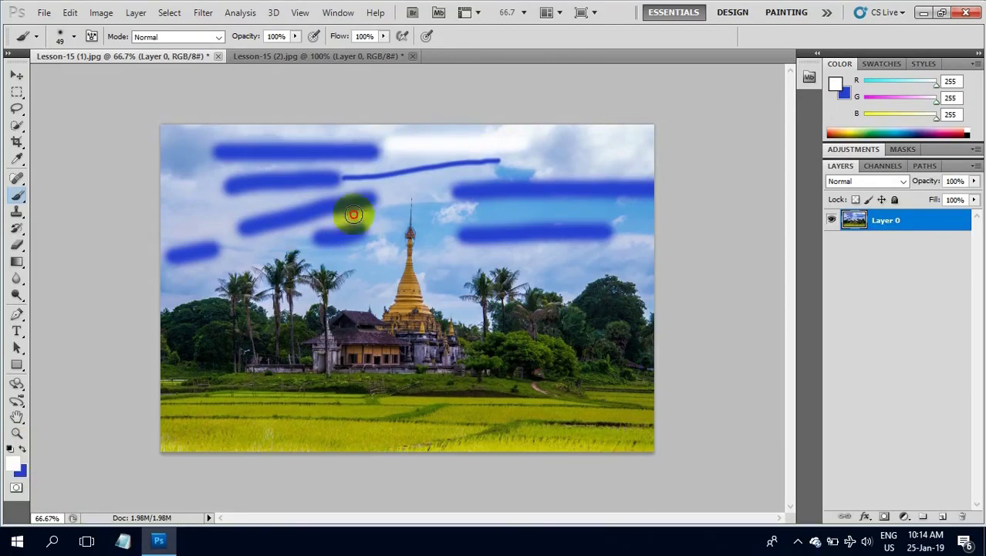
pyautogui.moveTo(351, 207); pyautogui.dragTo(513, 203)
pyautogui.moveTo(340, 269); pyautogui.dragTo(467, 262)
pyautogui.moveTo(210, 231); pyautogui.dragTo(282, 209)
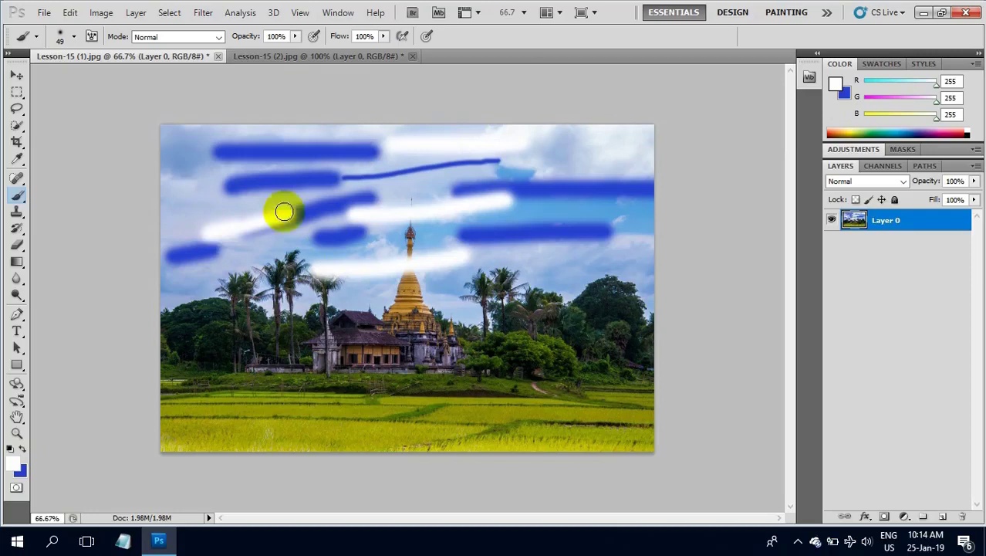
pyautogui.moveTo(185, 199); pyautogui.dragTo(253, 181)
pyautogui.moveTo(185, 169); pyautogui.dragTo(259, 153)
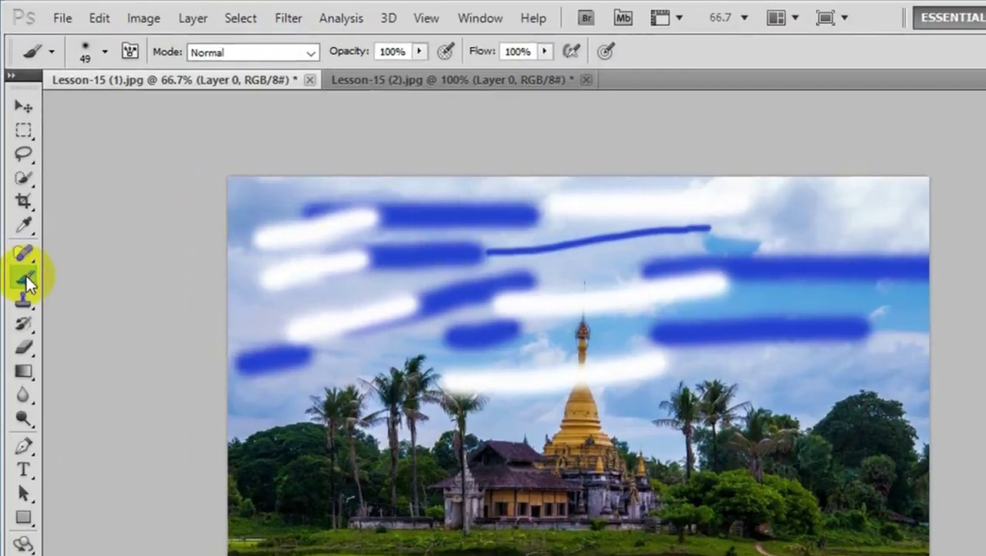
# - Switch to the Mixer Brush Tool, review its 13 px preset, then bring up the Window menu
pyautogui.rightClick(26, 275)
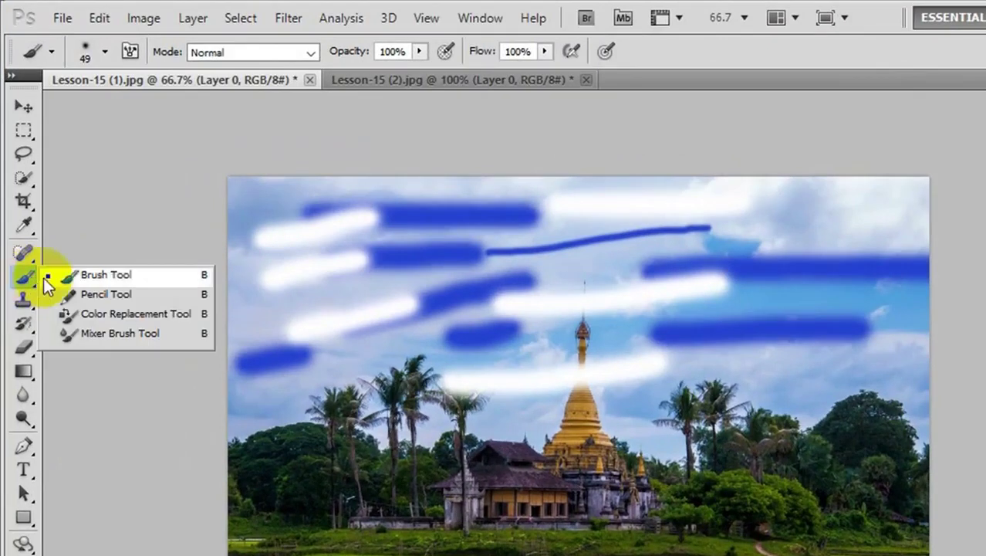
pyautogui.click(87, 331)
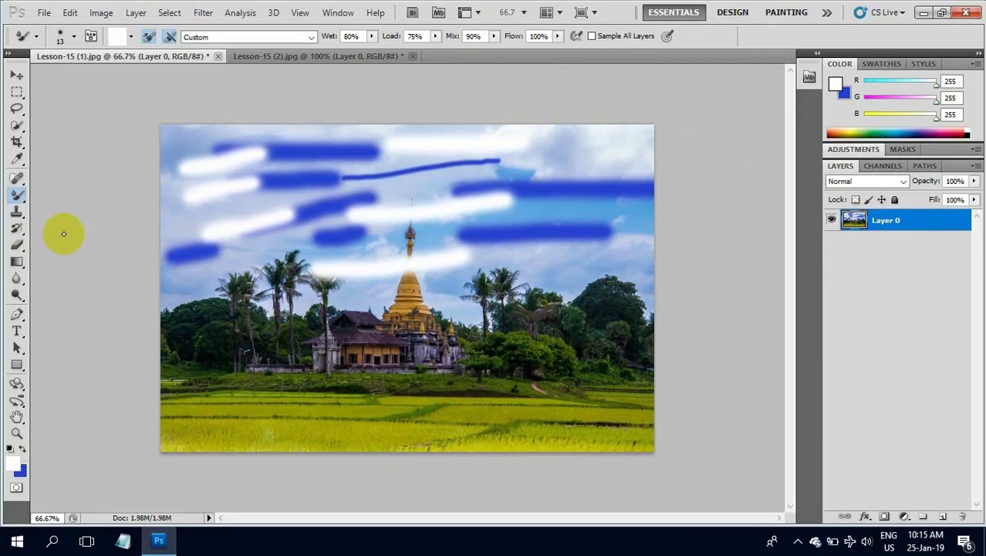
pyautogui.click(74, 37)
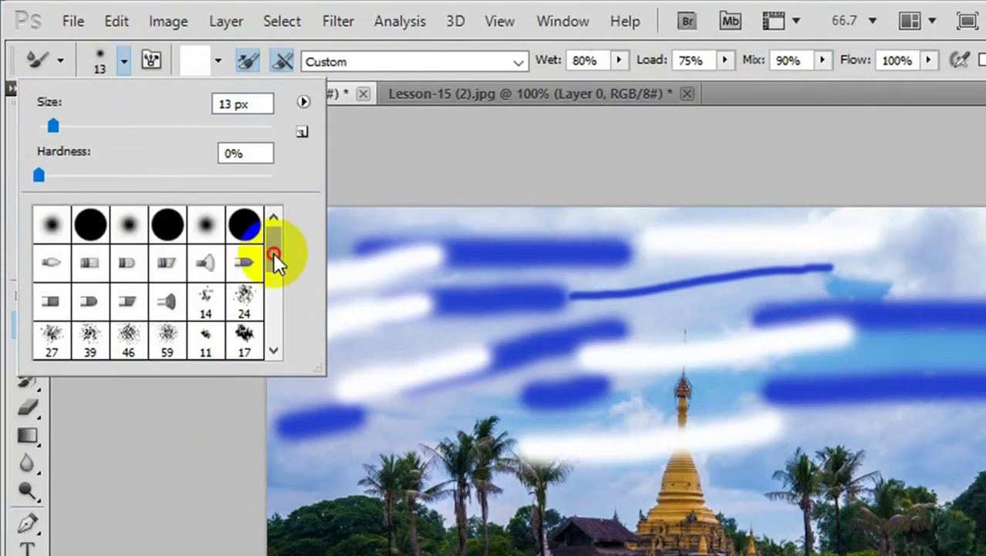
pyautogui.moveTo(273, 251); pyautogui.dragTo(289, 246)
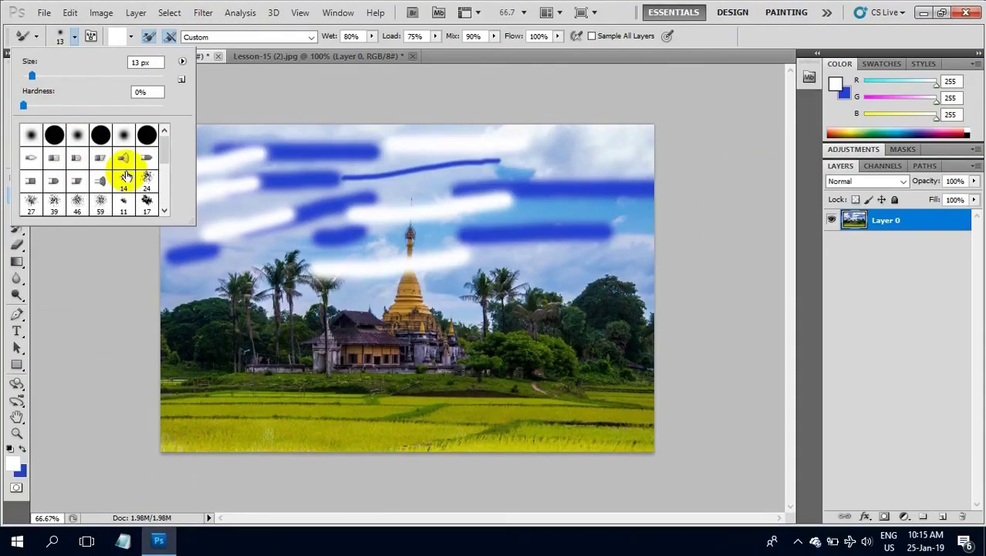
pyautogui.click(251, 109)
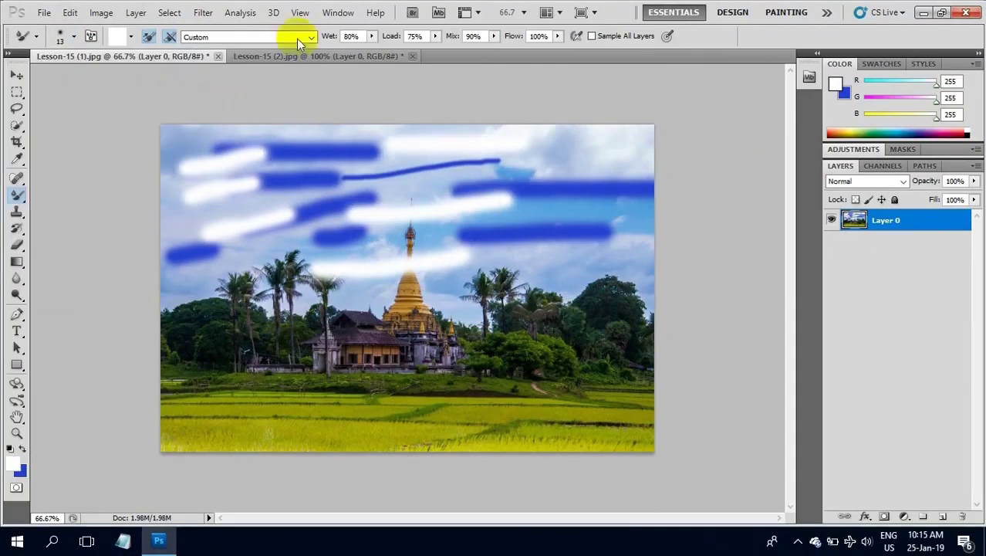
pyautogui.click(337, 14)
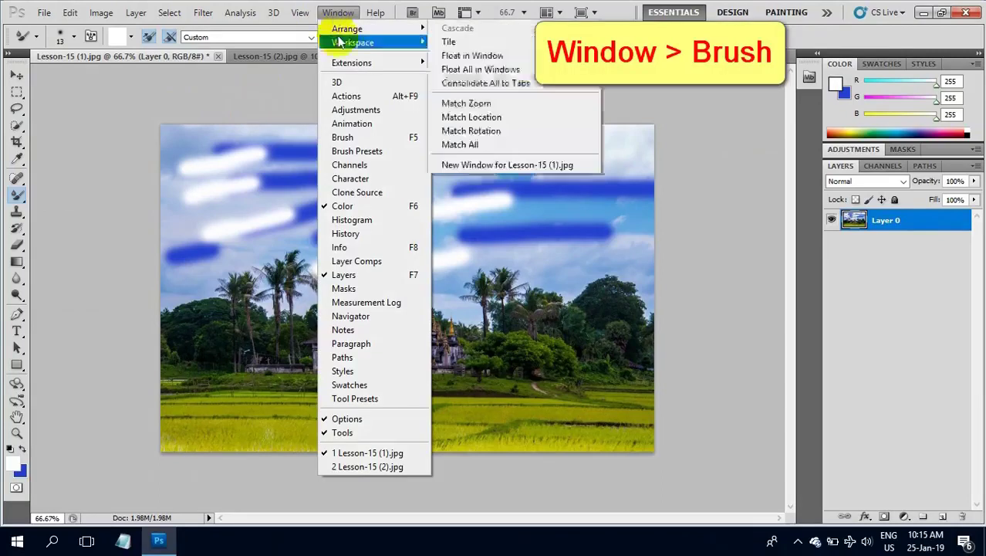
# - Set a 25 px Round Fan tip: Bristles 54%, Length 117%, Thickness 17%, Angle −35°
pyautogui.click(343, 137)
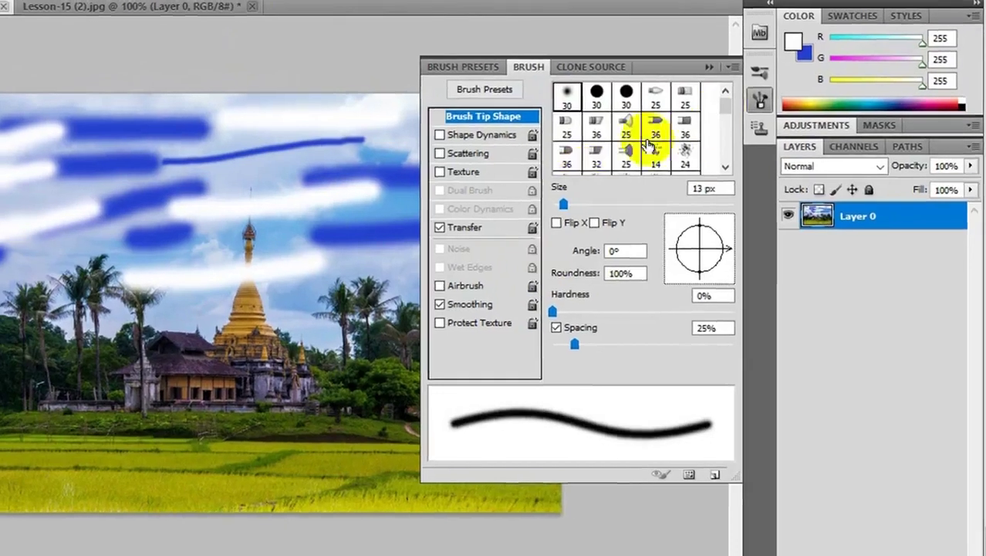
pyautogui.moveTo(723, 114); pyautogui.dragTo(723, 106)
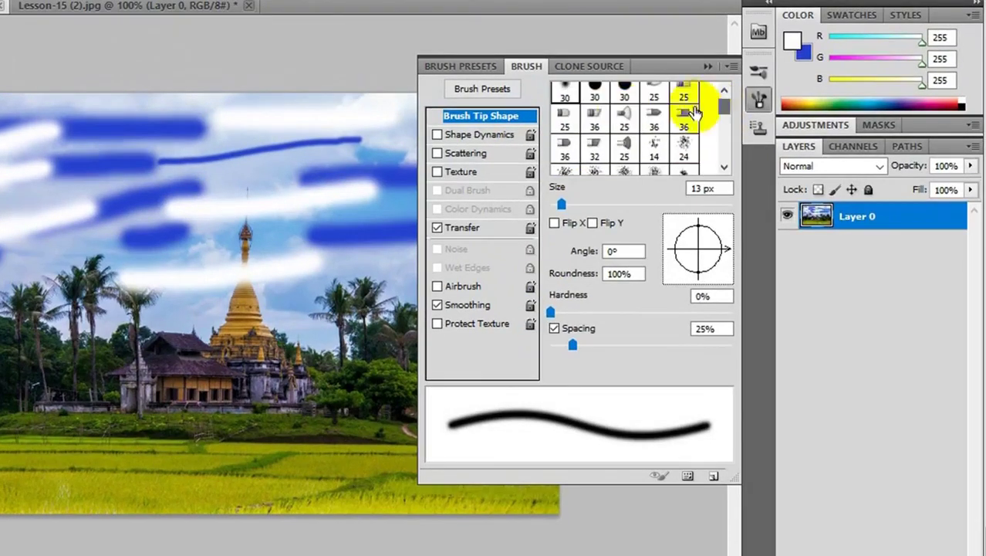
pyautogui.click(624, 115)
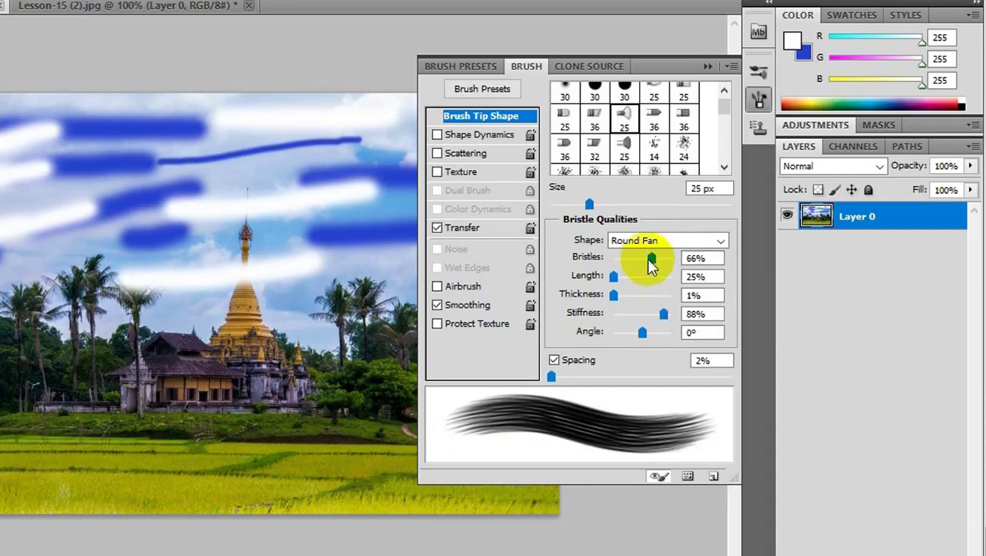
pyautogui.moveTo(651, 258)
pyautogui.mouseDown()
pyautogui.moveTo(640, 259)
pyautogui.moveTo(700, 270)
pyautogui.moveTo(696, 292)
pyautogui.mouseUp()
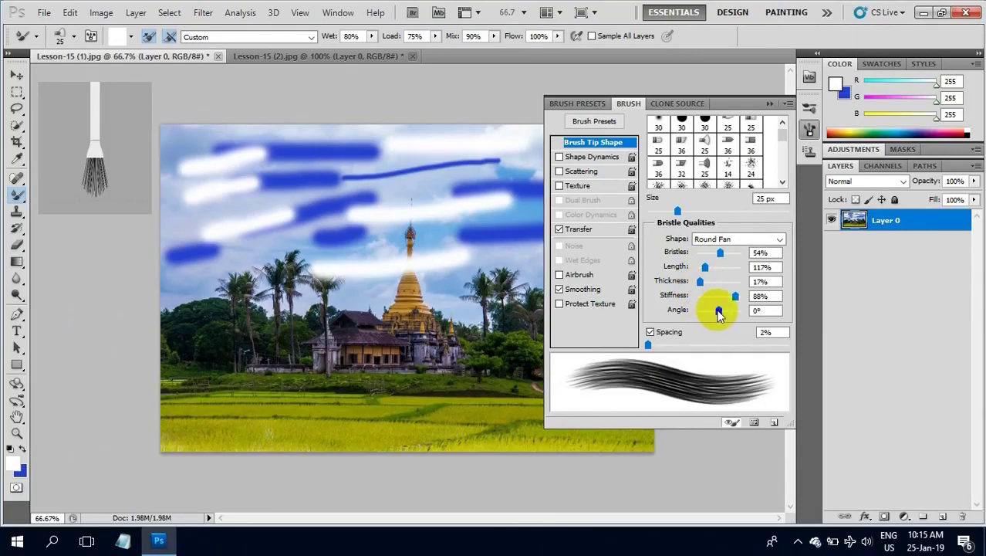
pyautogui.moveTo(718, 312); pyautogui.dragTo(715, 313)
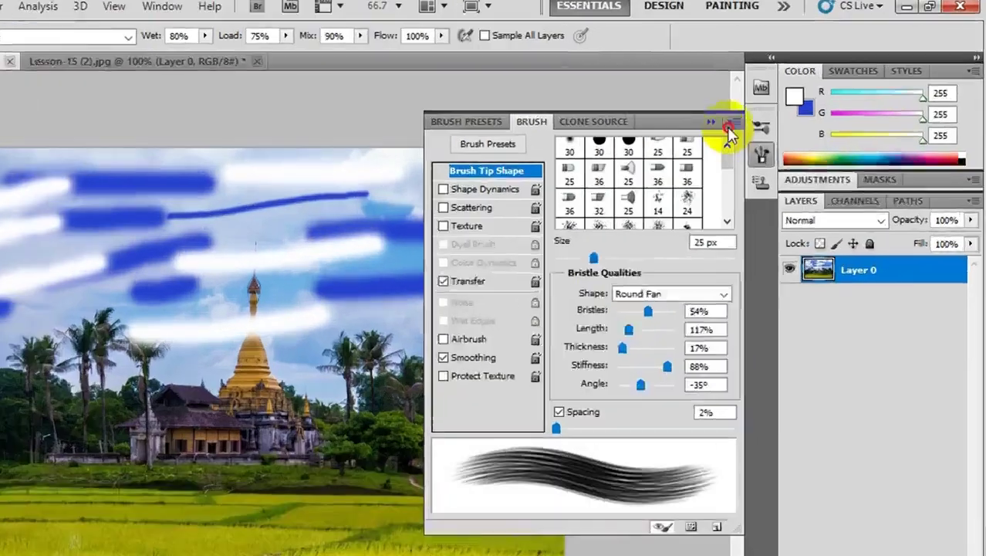
# - Store the fan bristle brush via New Brush Preset under the name '999'
pyautogui.click(788, 104)
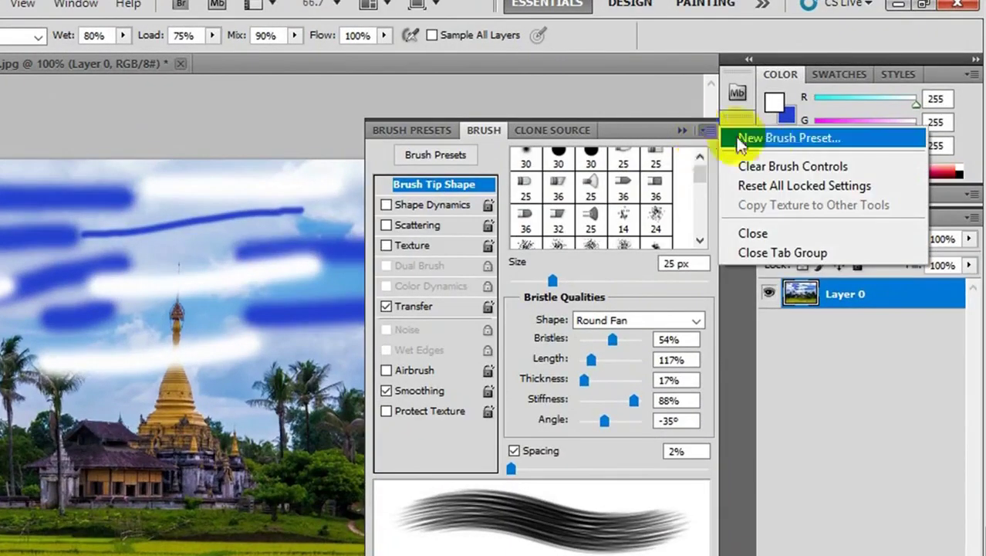
pyautogui.click(745, 139)
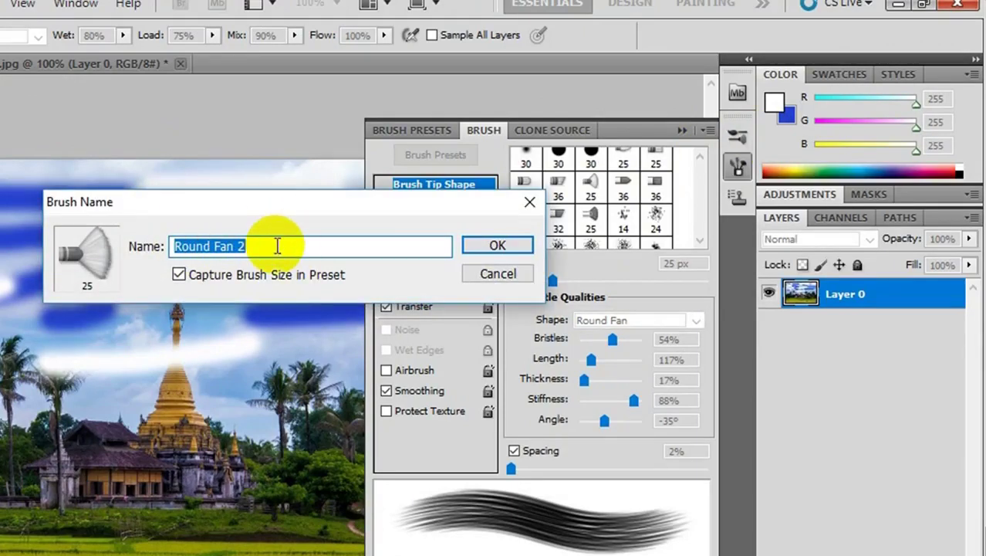
pyautogui.write('9')
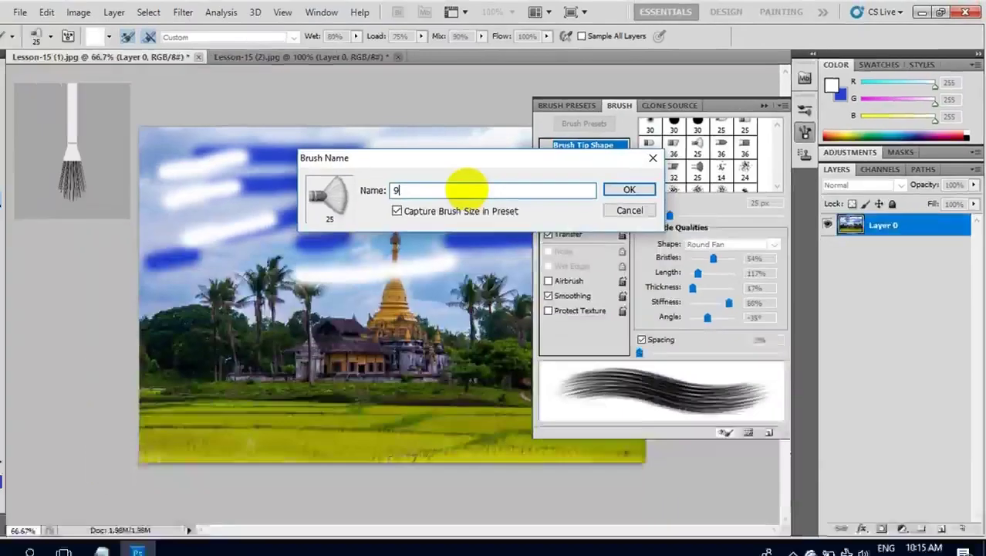
pyautogui.write('99')
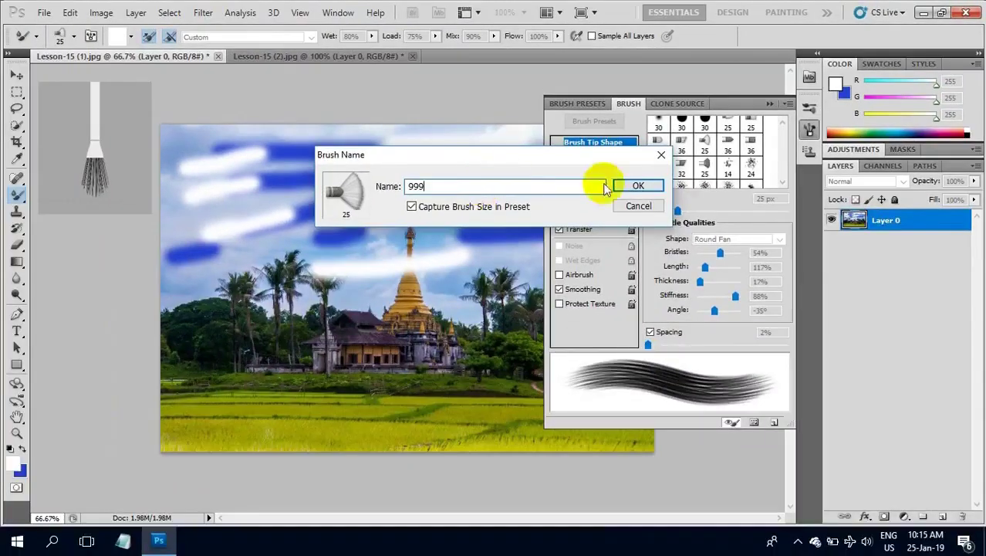
pyautogui.click(637, 186)
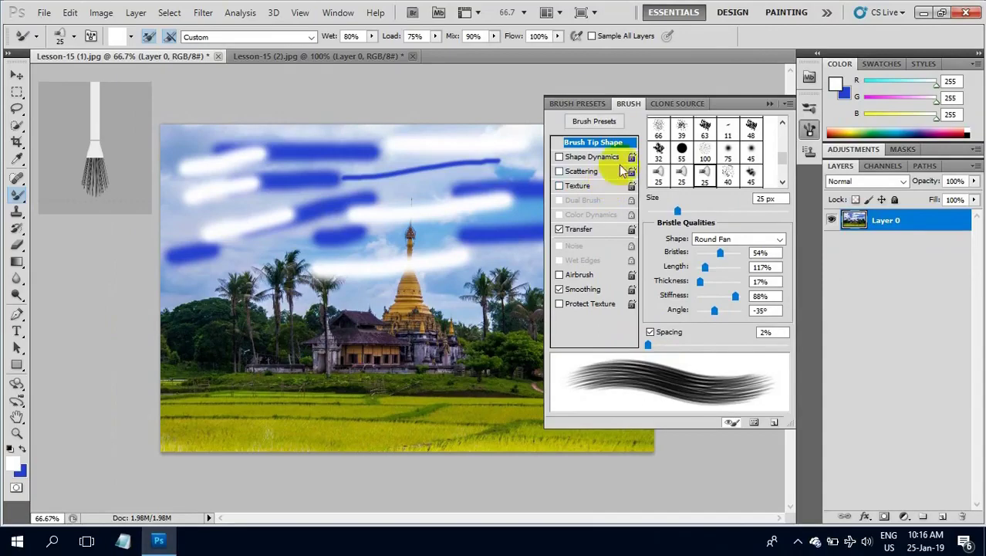
# - Show the Brush Presets panel as a Large List
pyautogui.click(590, 105)
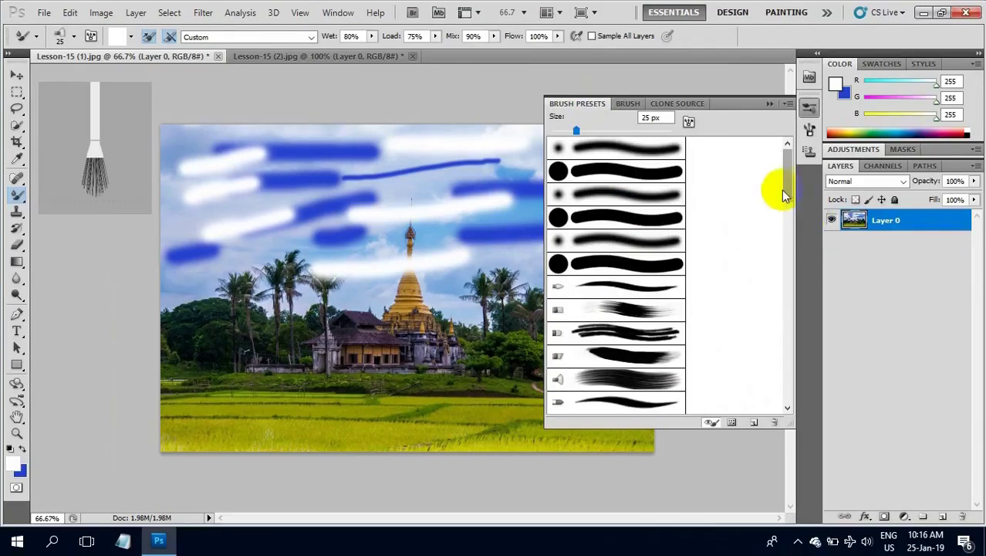
pyautogui.moveTo(783, 195); pyautogui.dragTo(775, 222)
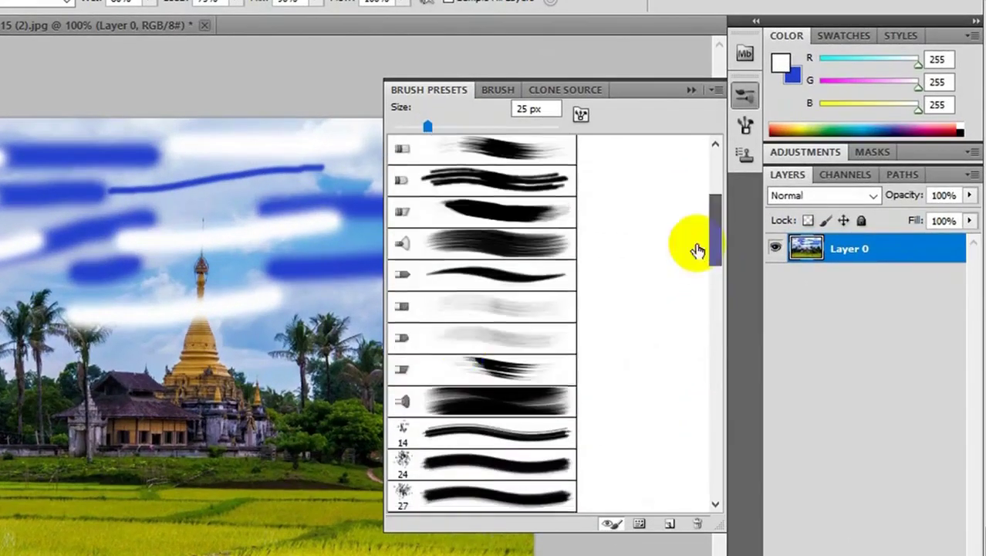
pyautogui.click(717, 90)
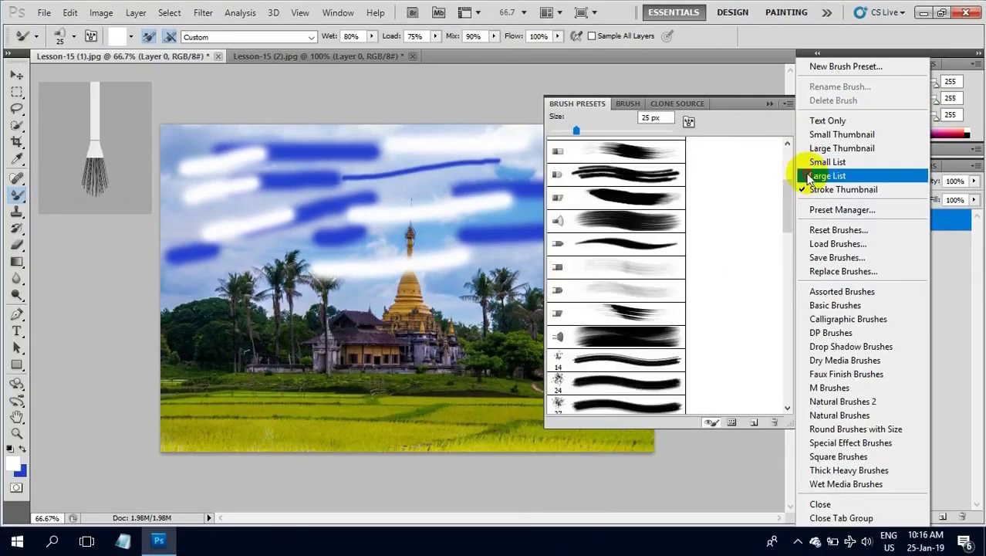
pyautogui.click(811, 178)
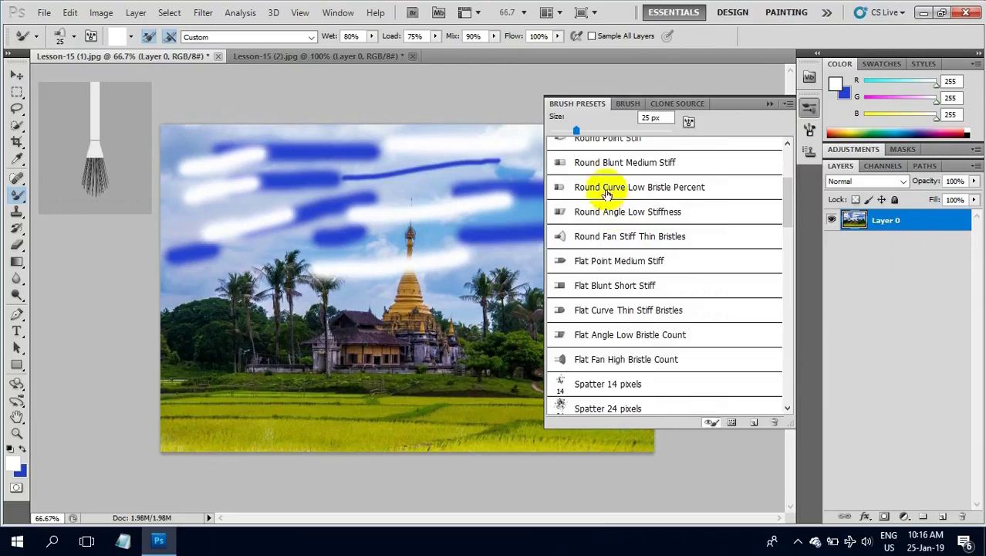
pyautogui.moveTo(787, 207); pyautogui.dragTo(791, 403)
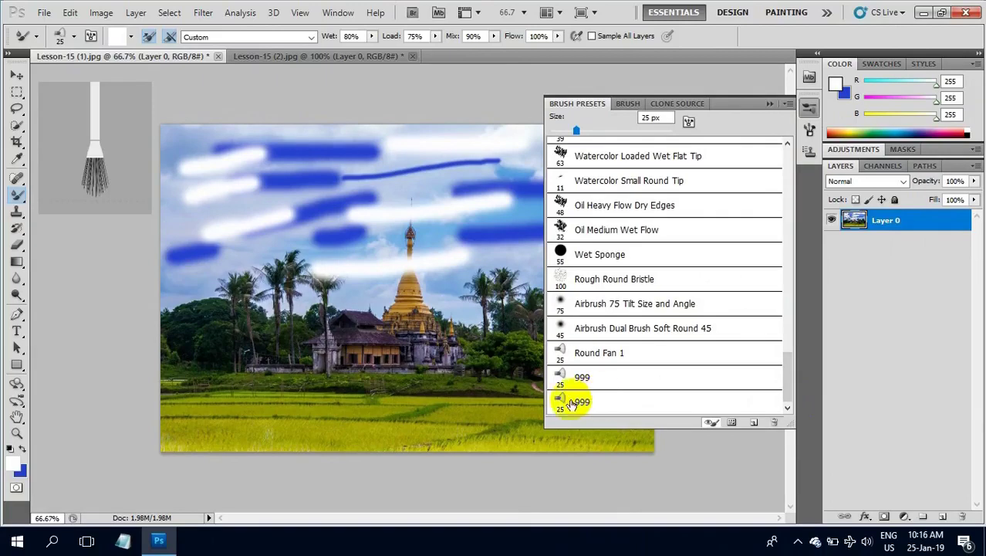
# - Delete the duplicate 999 preset and close the brush panel group
pyautogui.click(592, 375)
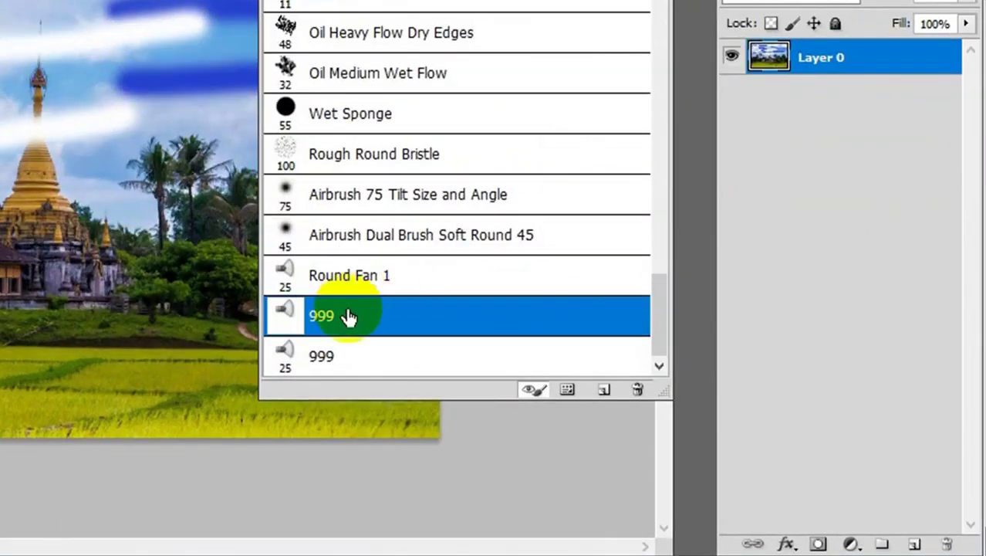
pyautogui.click(639, 391)
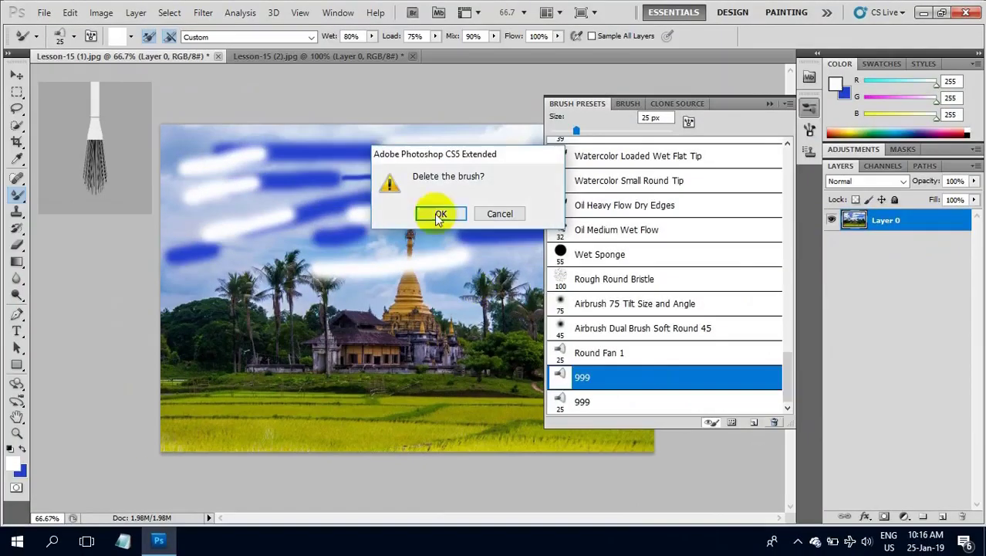
pyautogui.click(439, 214)
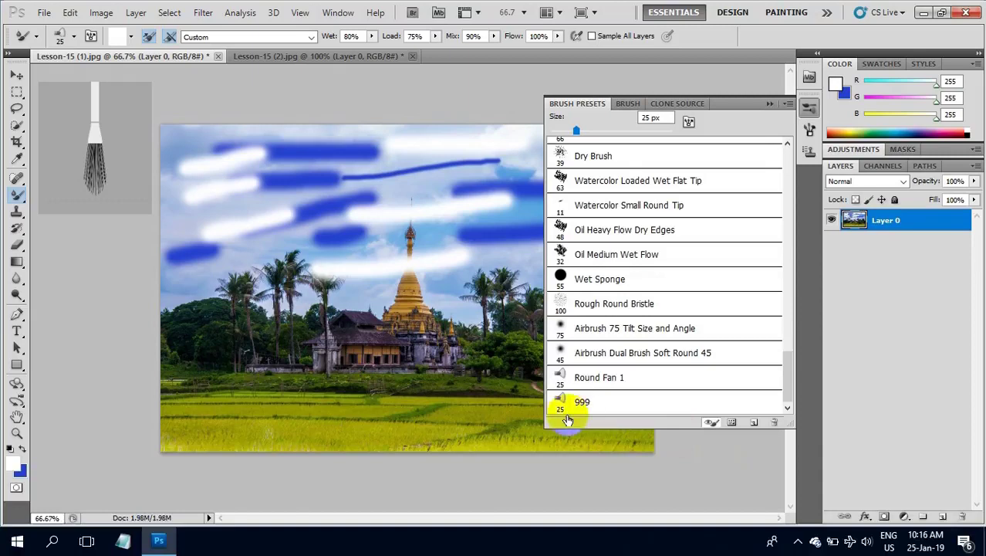
pyautogui.click(601, 402)
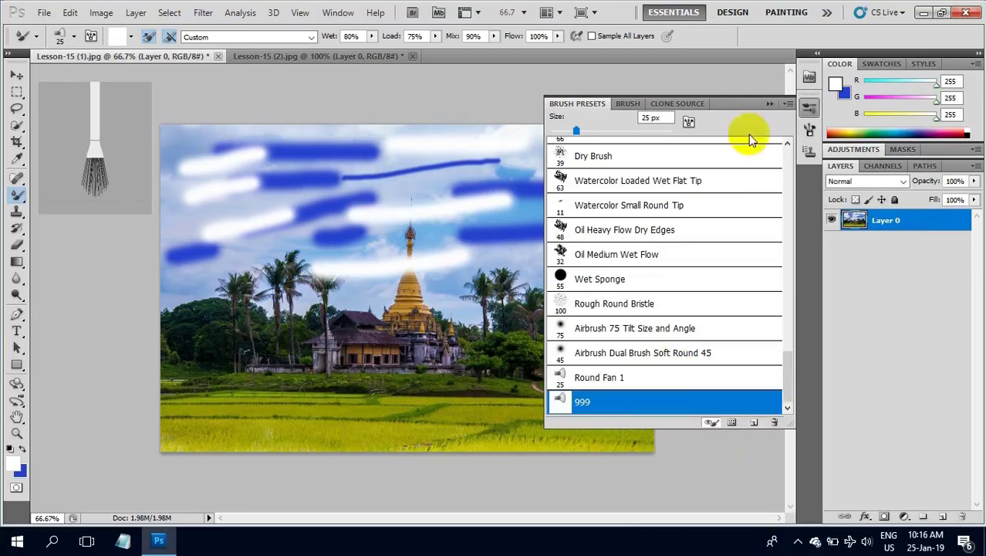
pyautogui.click(789, 103)
pyautogui.click(789, 103)
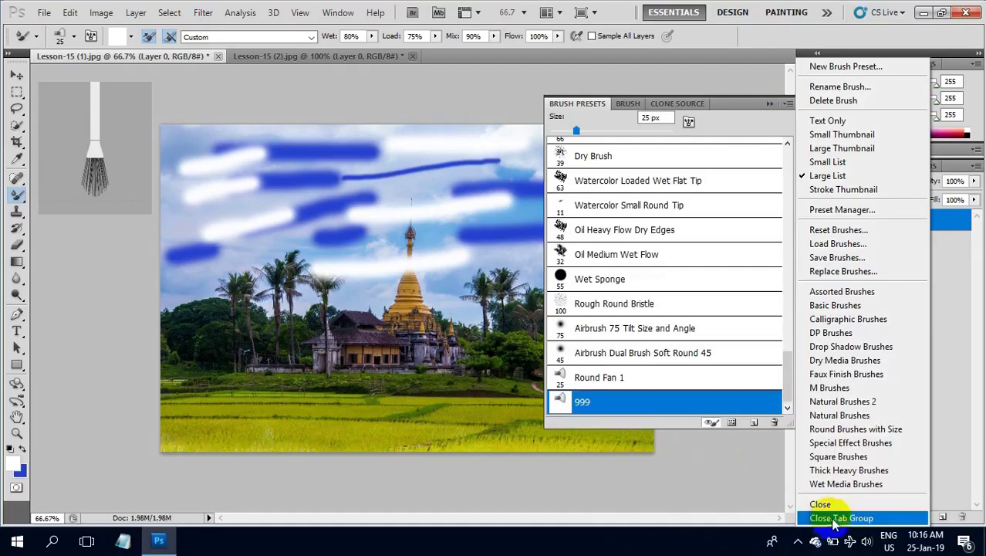
pyautogui.click(833, 518)
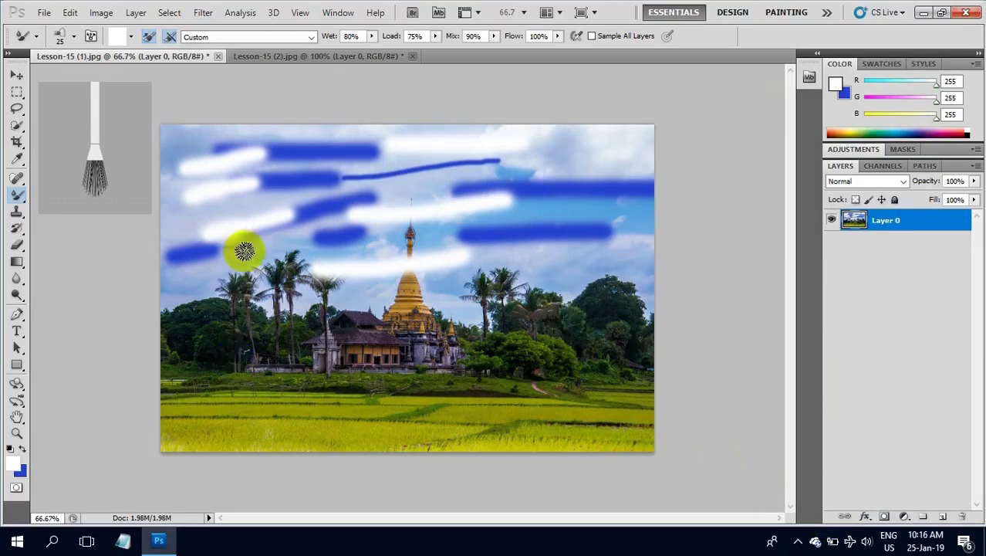
# - Make blue the foreground colour and choose the Dry mixer brush preset
pyautogui.moveTo(188, 331); pyautogui.dragTo(198, 288)
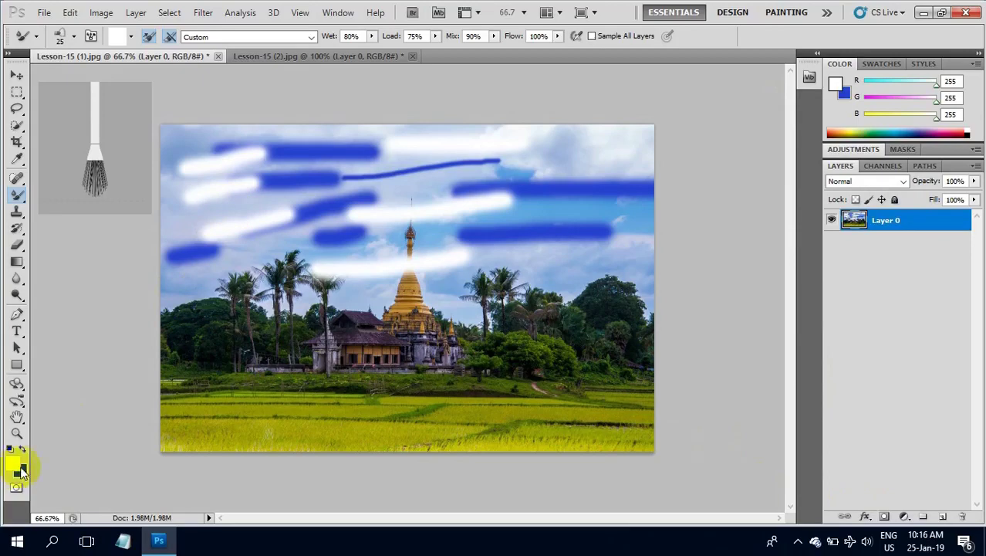
pyautogui.click(22, 449)
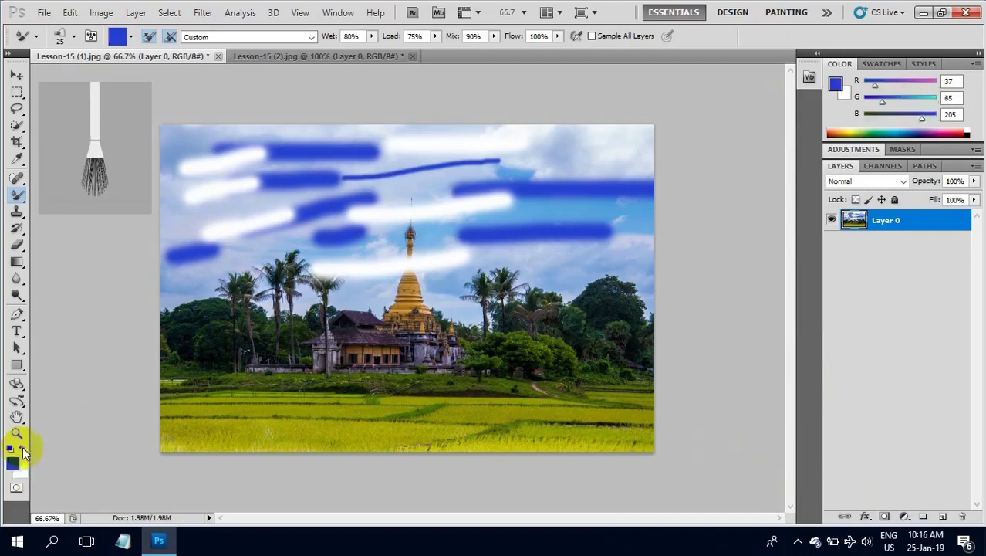
pyautogui.click(312, 37)
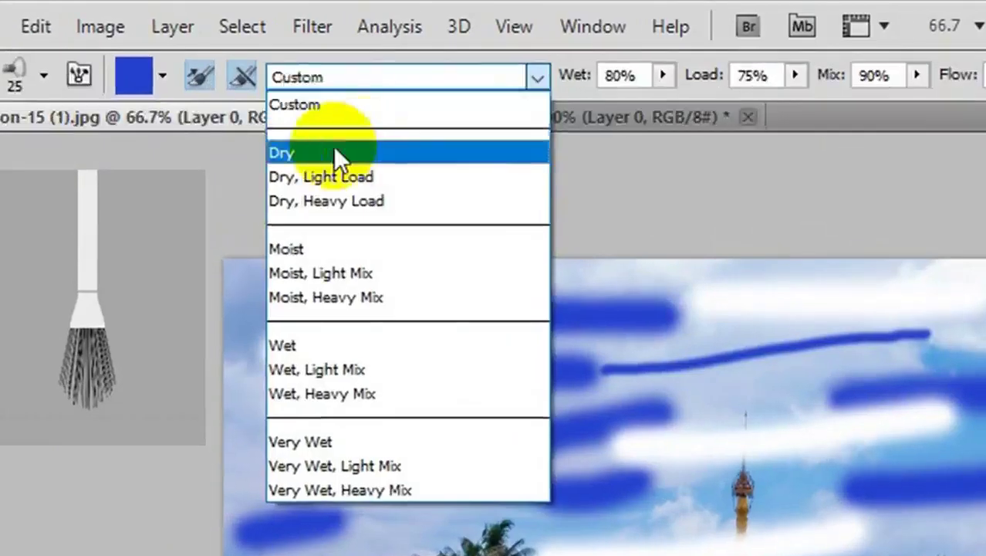
pyautogui.click(215, 73)
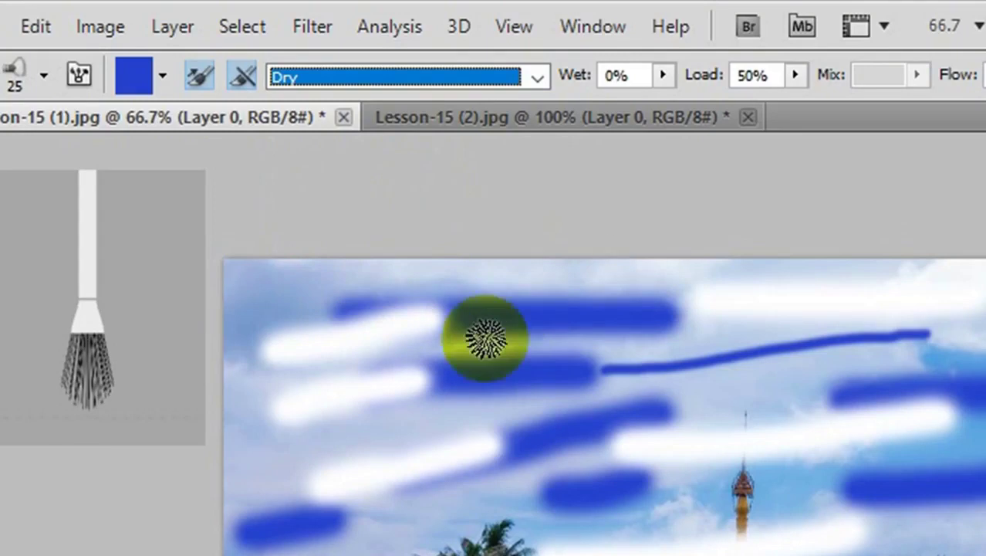
# - Paint five dry, streaky blue strokes across the sky
pyautogui.moveTo(318, 405); pyautogui.dragTo(452, 386)
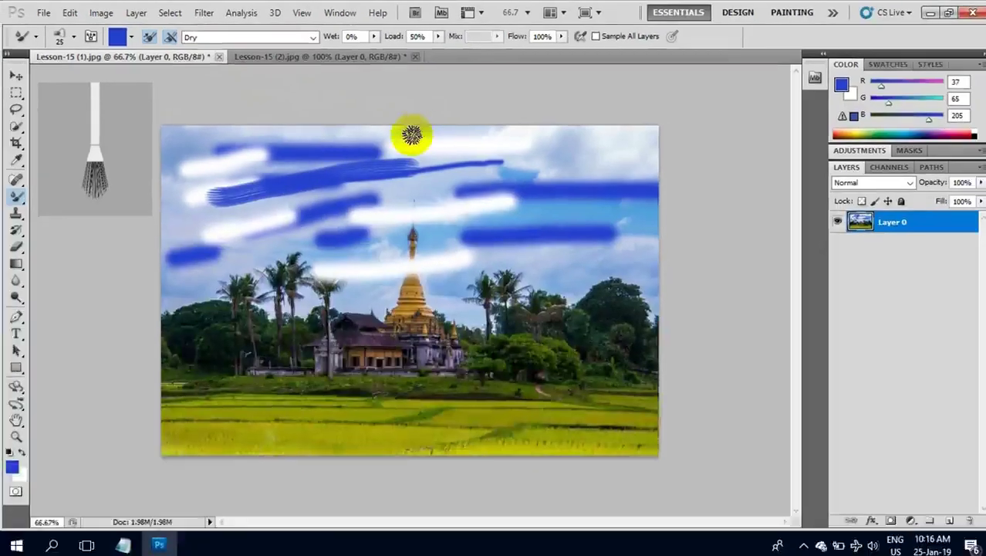
pyautogui.moveTo(407, 136); pyautogui.dragTo(573, 136)
pyautogui.moveTo(446, 189); pyautogui.dragTo(587, 168)
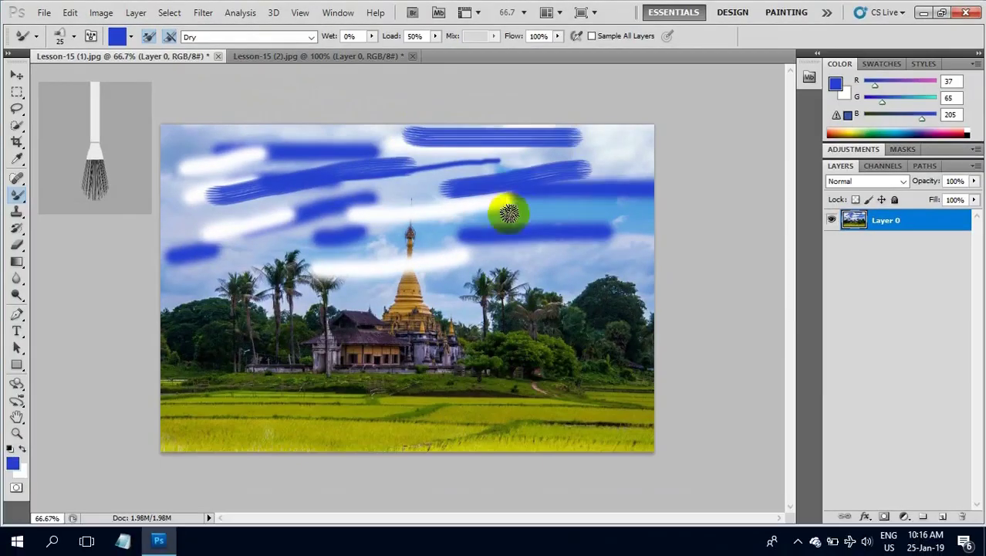
pyautogui.moveTo(509, 213); pyautogui.dragTo(610, 189)
pyautogui.moveTo(188, 170)
pyautogui.mouseDown()
pyautogui.moveTo(210, 154)
pyautogui.moveTo(188, 144)
pyautogui.mouseUp()
# - Choose the Wet mixer preset (Wet 50%, Load 50%, Mix 50%) and smear blue across the upper-left sky
pyautogui.click(312, 37)
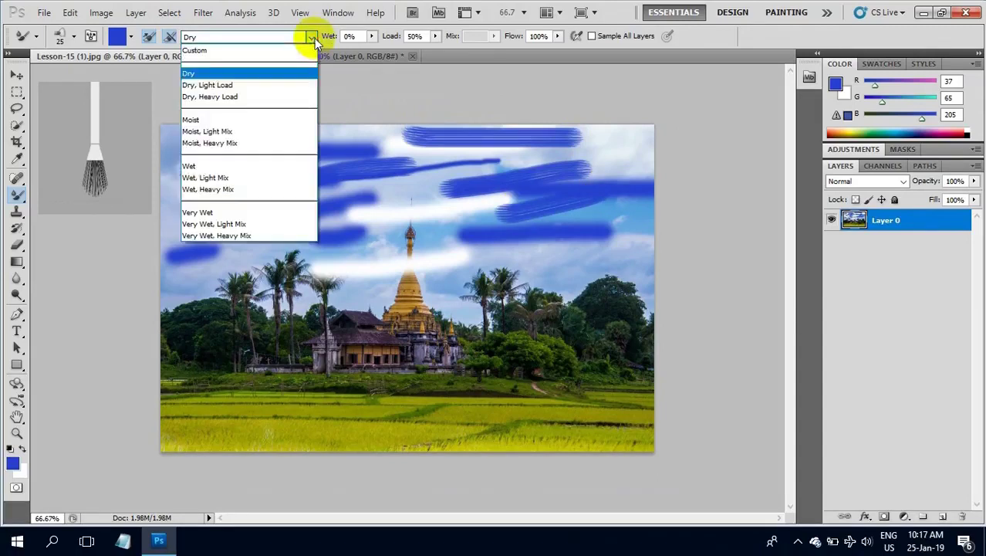
pyautogui.click(205, 166)
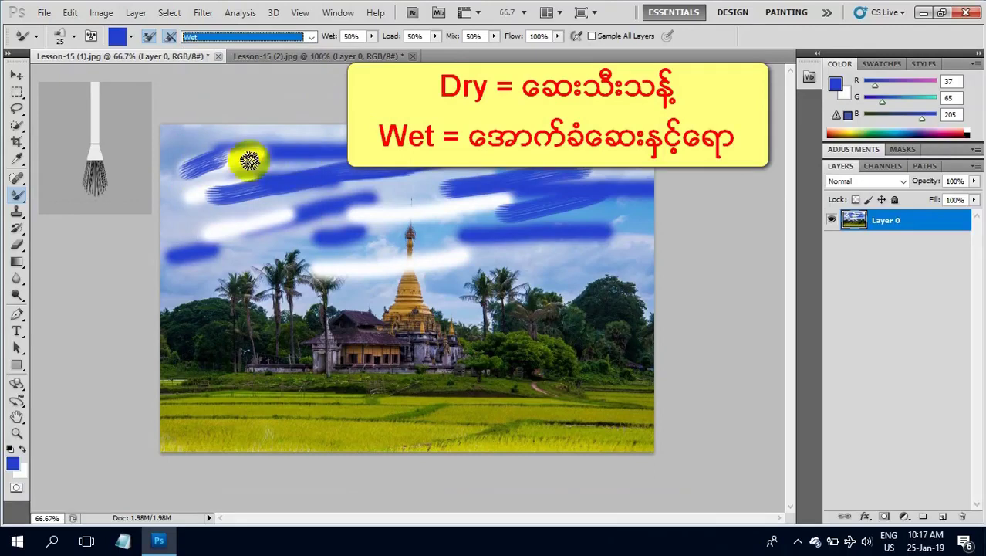
pyautogui.moveTo(250, 160)
pyautogui.mouseDown()
pyautogui.moveTo(235, 180)
pyautogui.moveTo(271, 154)
pyautogui.moveTo(258, 190)
pyautogui.moveTo(345, 139)
pyautogui.moveTo(291, 204)
pyautogui.moveTo(213, 214)
pyautogui.moveTo(280, 216)
pyautogui.moveTo(393, 185)
pyautogui.mouseUp()
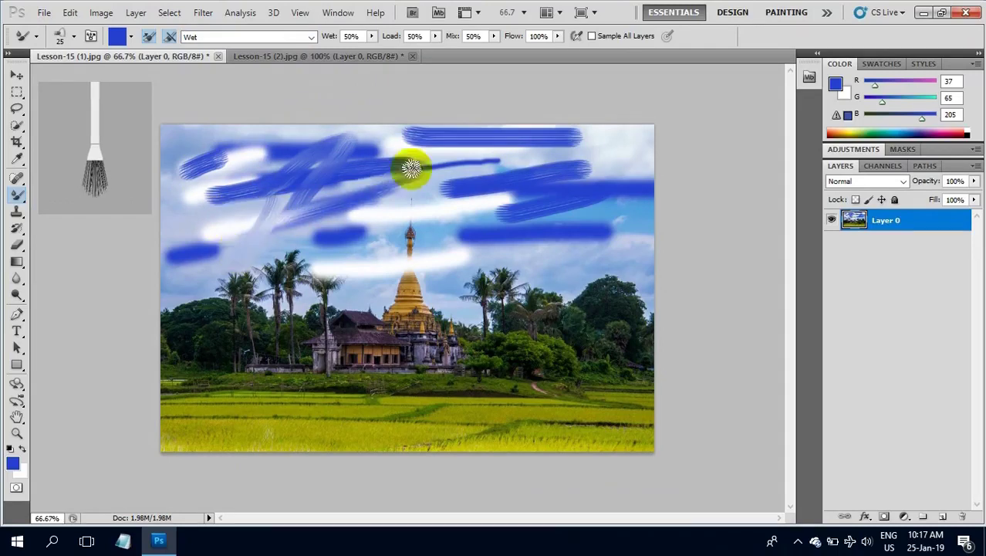
pyautogui.click(312, 37)
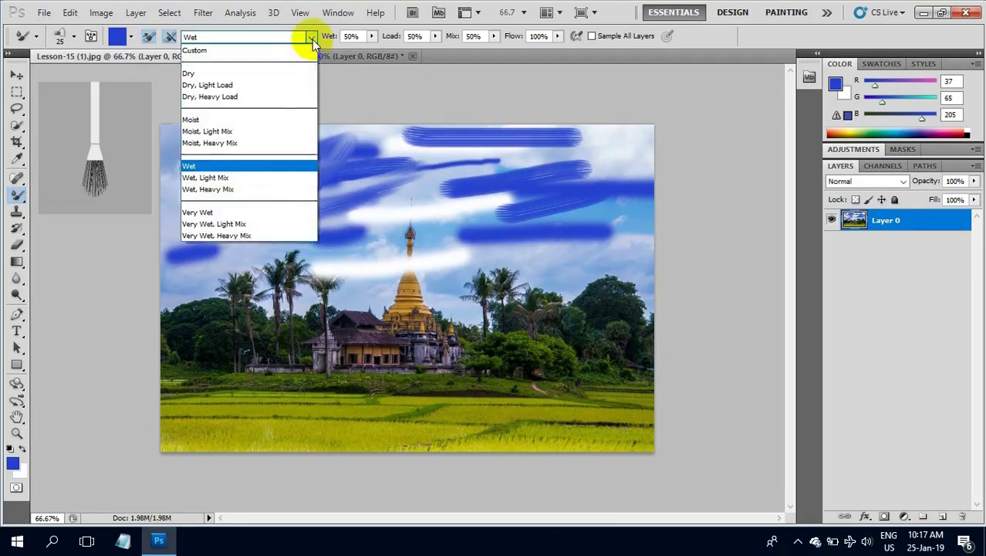
pyautogui.click(369, 180)
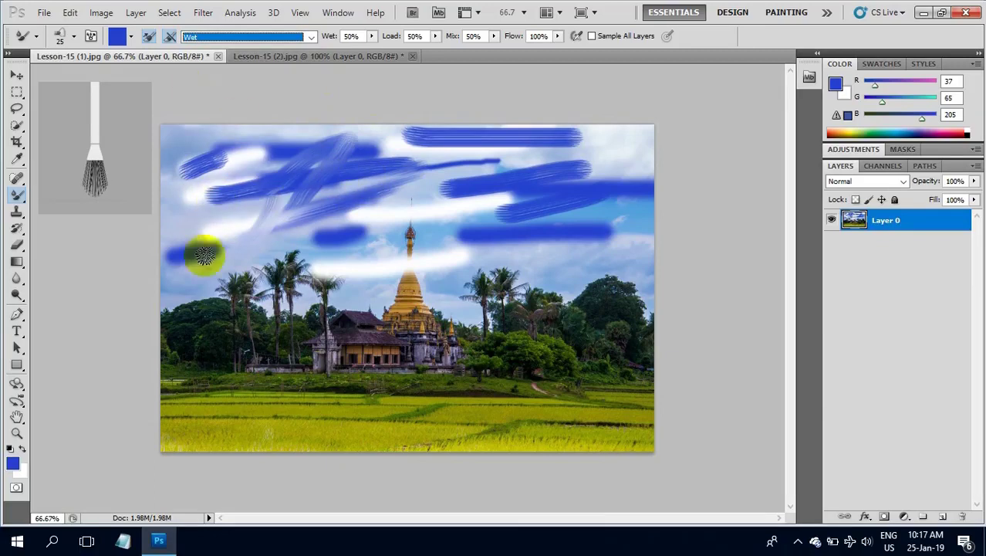
# - Sample pale sky blue b8c1e0 from the photo as the foreground colour
pyautogui.click(14, 462)
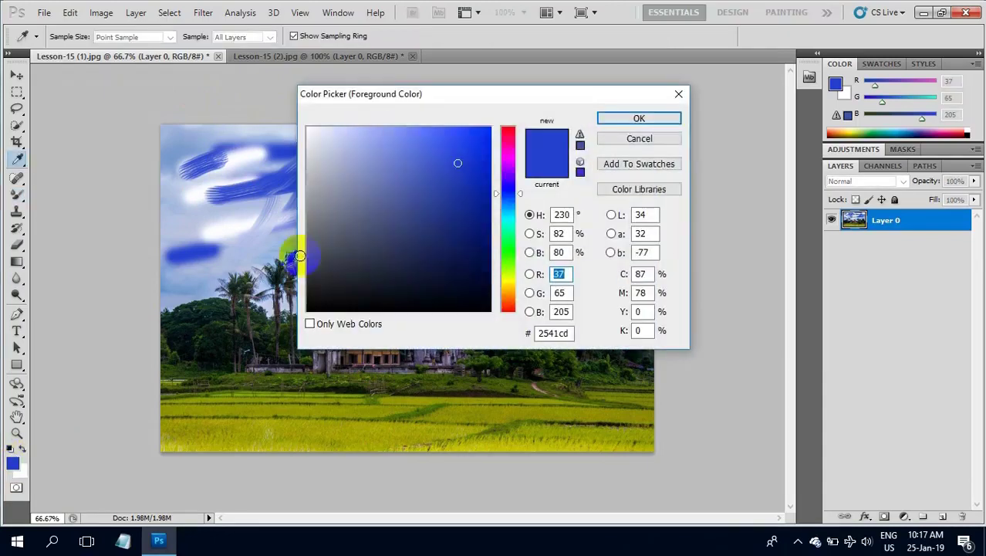
pyautogui.click(204, 317)
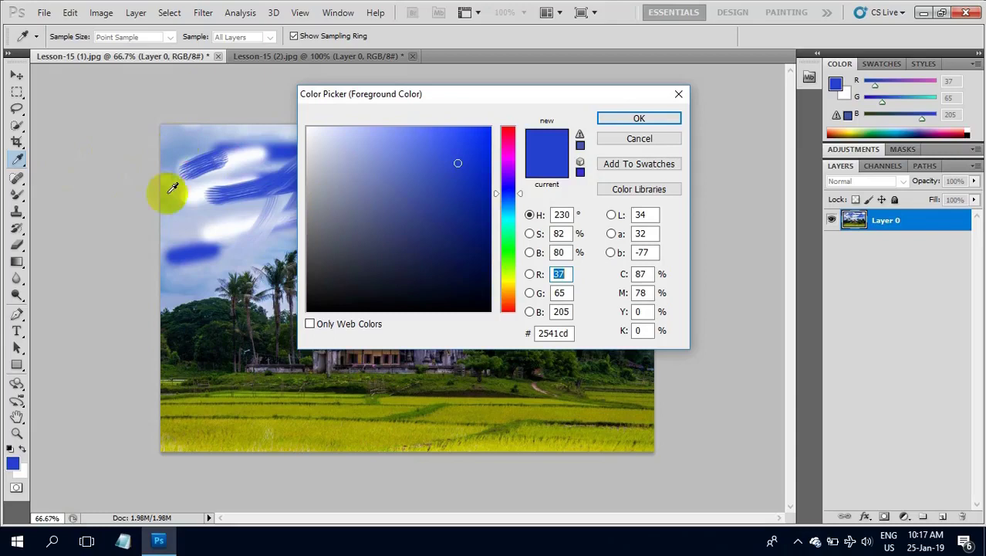
pyautogui.click(179, 218)
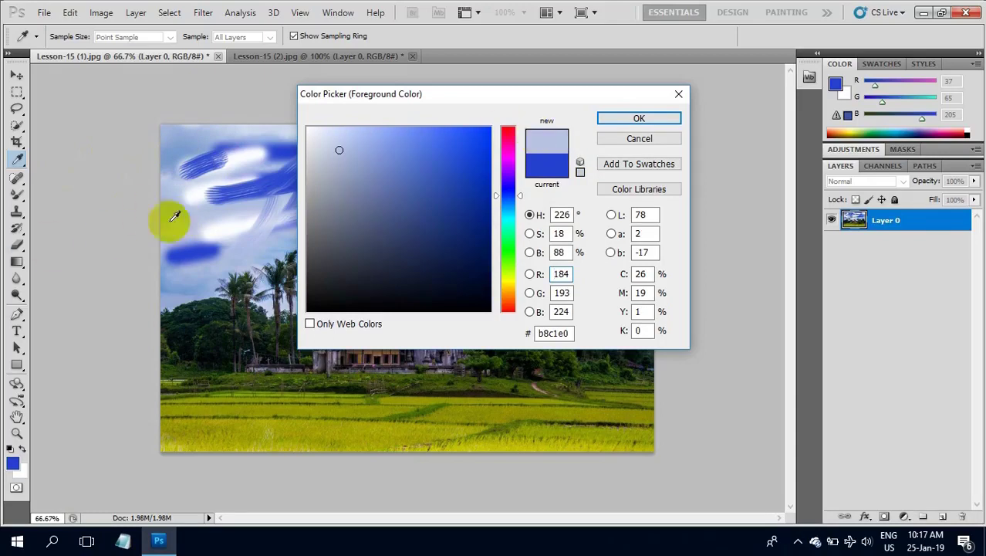
pyautogui.click(624, 120)
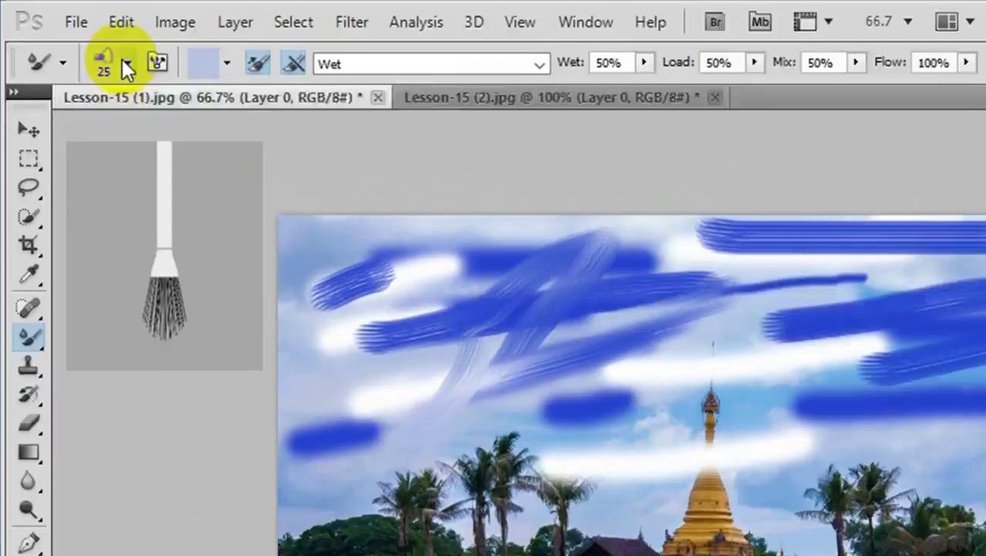
# - Enlarge the brush to 48 px
pyautogui.click(127, 67)
pyautogui.moveTo(100, 135); pyautogui.dragTo(152, 136)
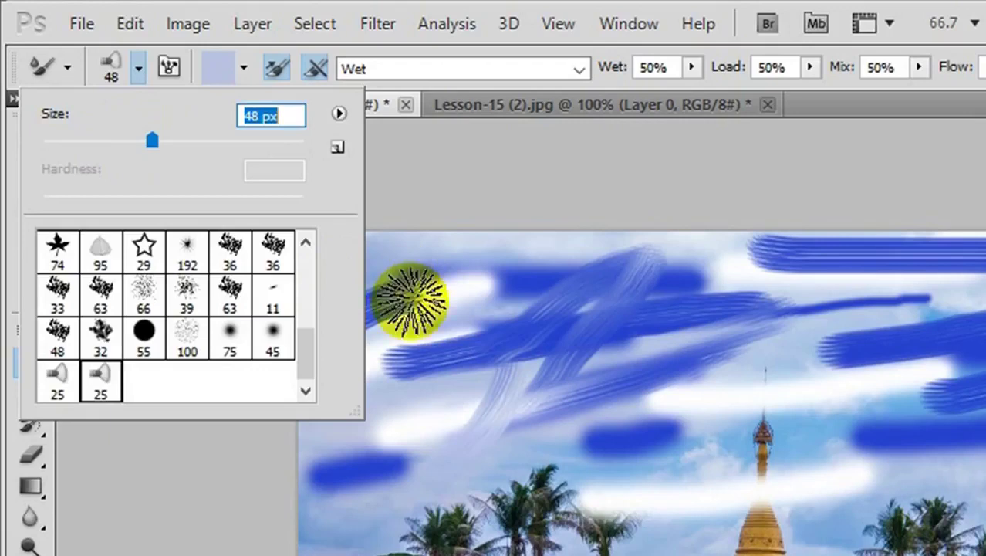
pyautogui.click(451, 300)
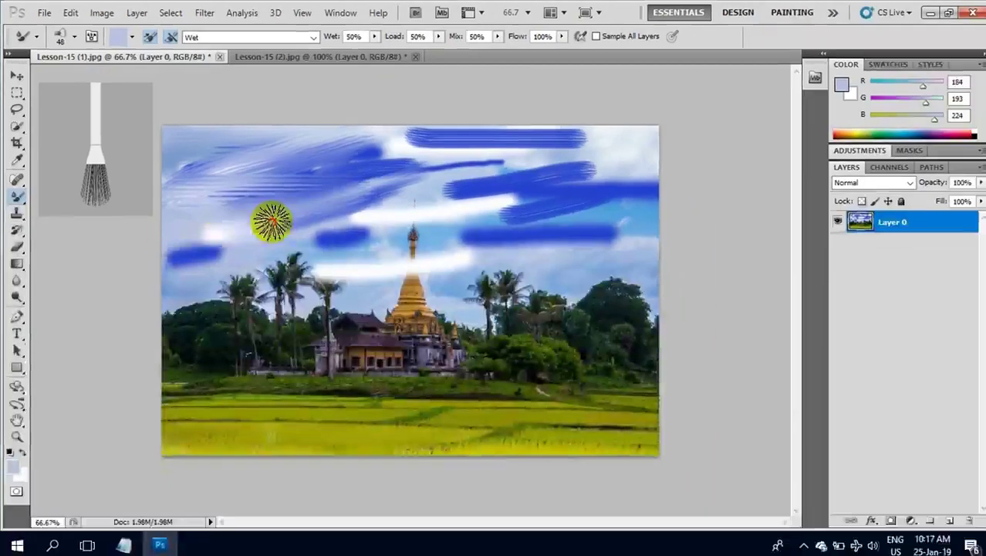
# - Blend the blue streaks, grey band and upper-right sky into a soft wash with the Mixer Brush
pyautogui.moveTo(271, 221)
pyautogui.mouseDown()
pyautogui.moveTo(587, 127)
pyautogui.moveTo(611, 171)
pyautogui.moveTo(538, 202)
pyautogui.moveTo(557, 200)
pyautogui.mouseUp()
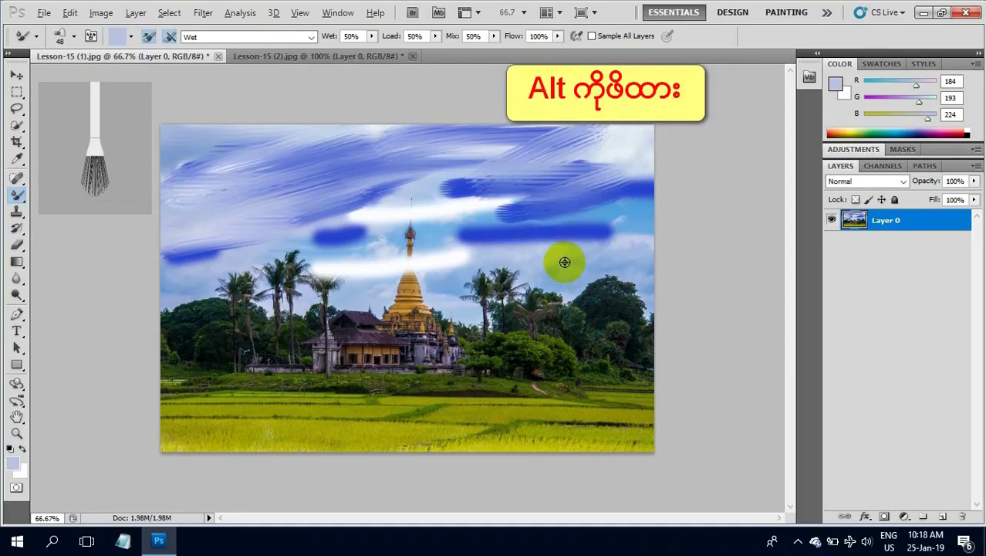
pyautogui.keyDown('alt'); pyautogui.click(565, 262); pyautogui.keyUp('alt')
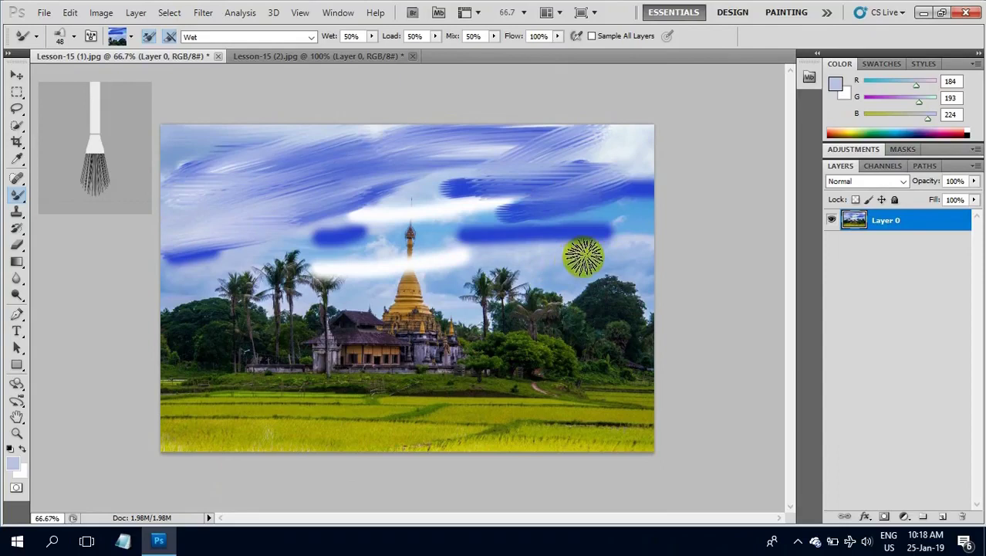
pyautogui.moveTo(590, 199)
pyautogui.mouseDown()
pyautogui.moveTo(498, 216)
pyautogui.moveTo(485, 236)
pyautogui.moveTo(617, 204)
pyautogui.moveTo(541, 167)
pyautogui.moveTo(496, 227)
pyautogui.moveTo(318, 262)
pyautogui.moveTo(504, 232)
pyautogui.moveTo(439, 196)
pyautogui.moveTo(444, 143)
pyautogui.moveTo(636, 139)
pyautogui.moveTo(588, 194)
pyautogui.moveTo(501, 235)
pyautogui.moveTo(345, 272)
pyautogui.moveTo(200, 276)
pyautogui.mouseUp()
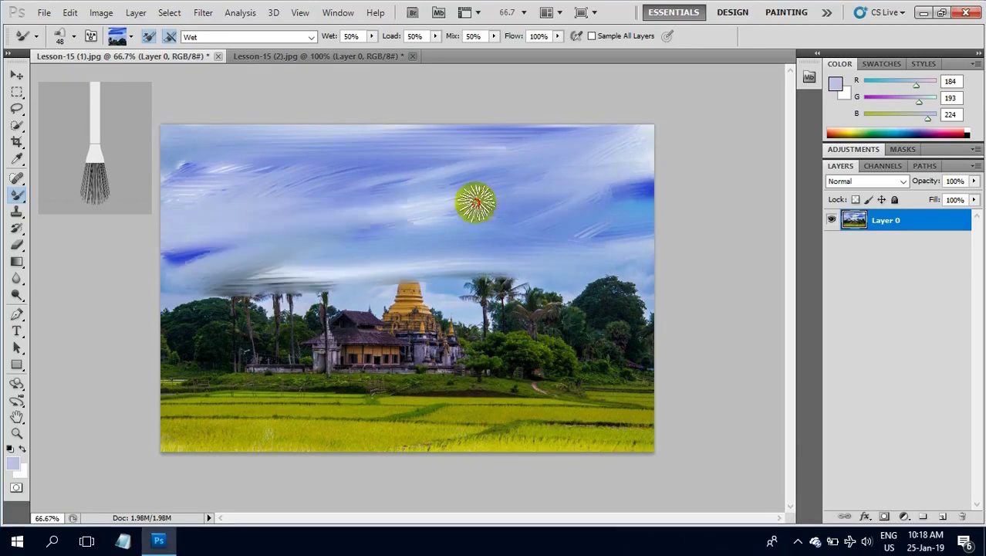
pyautogui.moveTo(469, 201); pyautogui.dragTo(498, 183)
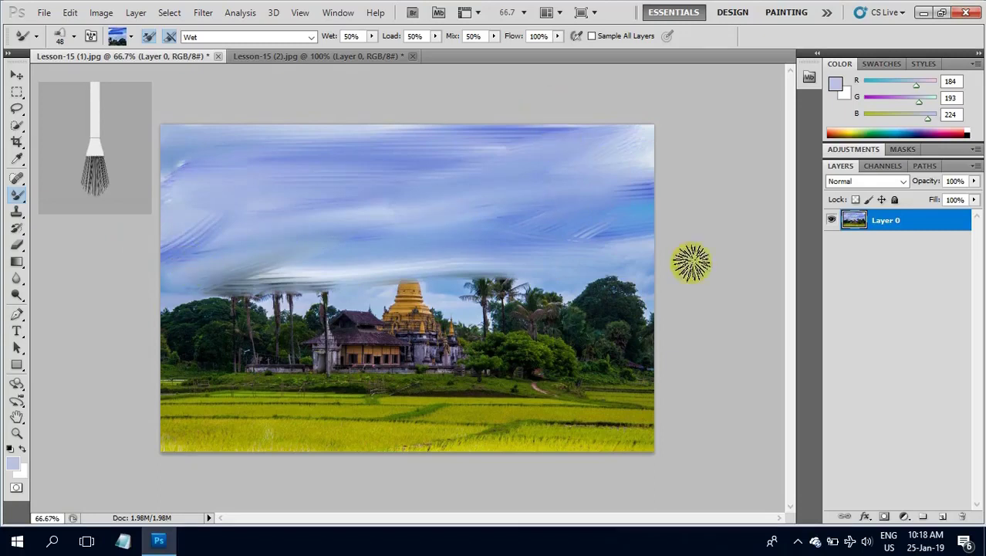
pyautogui.moveTo(577, 129); pyautogui.dragTo(553, 149)
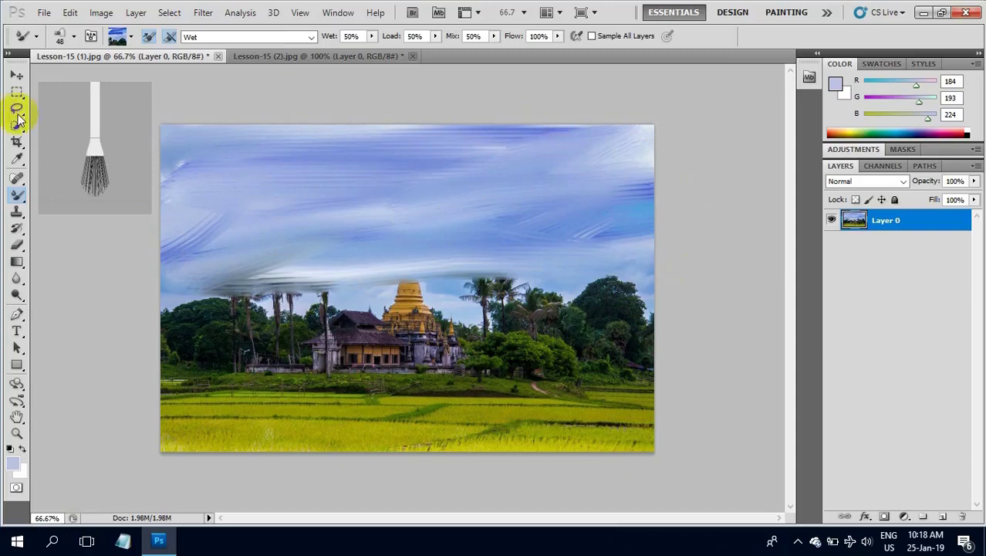
# - Draw a circular elliptical selection over the image's top-right corner
pyautogui.rightClick(17, 92)
pyautogui.click(55, 103)
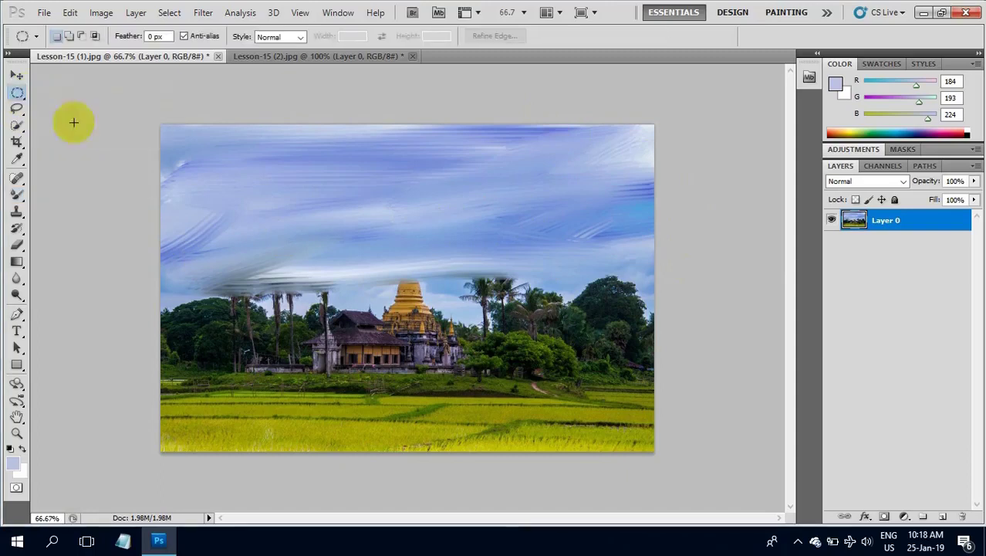
pyautogui.moveTo(584, 108); pyautogui.dragTo(682, 189)
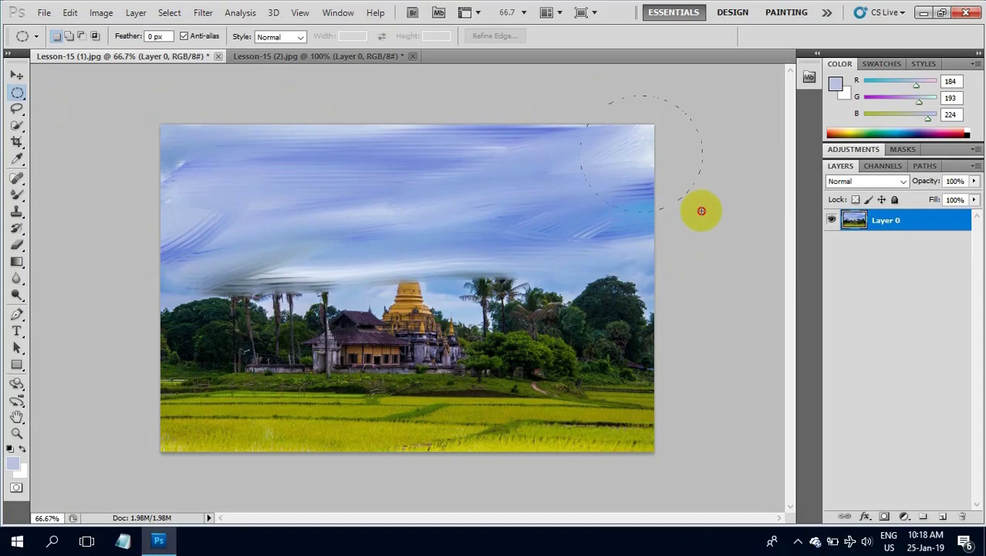
pyautogui.press('space')
pyautogui.moveTo(701, 210); pyautogui.dragTo(717, 203)
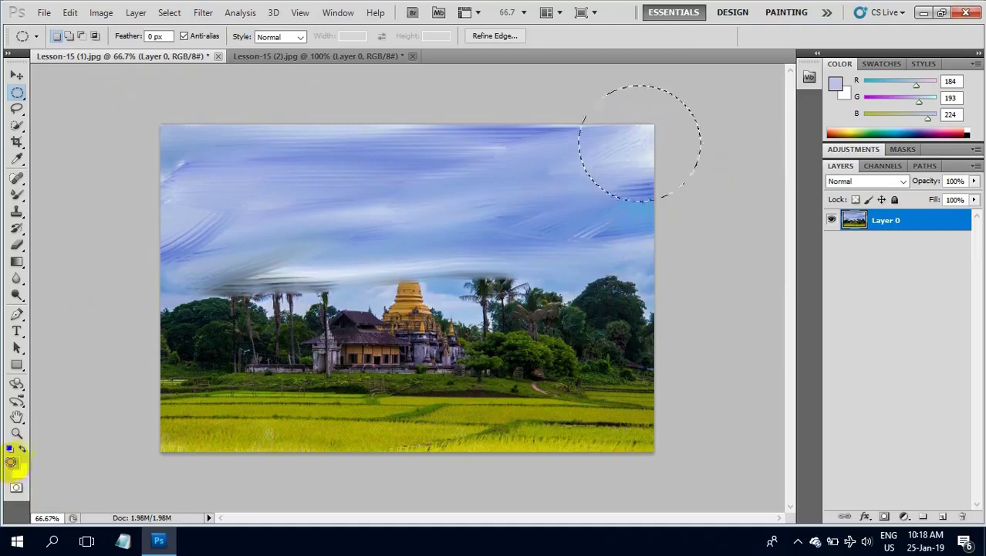
# - Set the foreground colour to the deep red de0f40
pyautogui.click(11, 463)
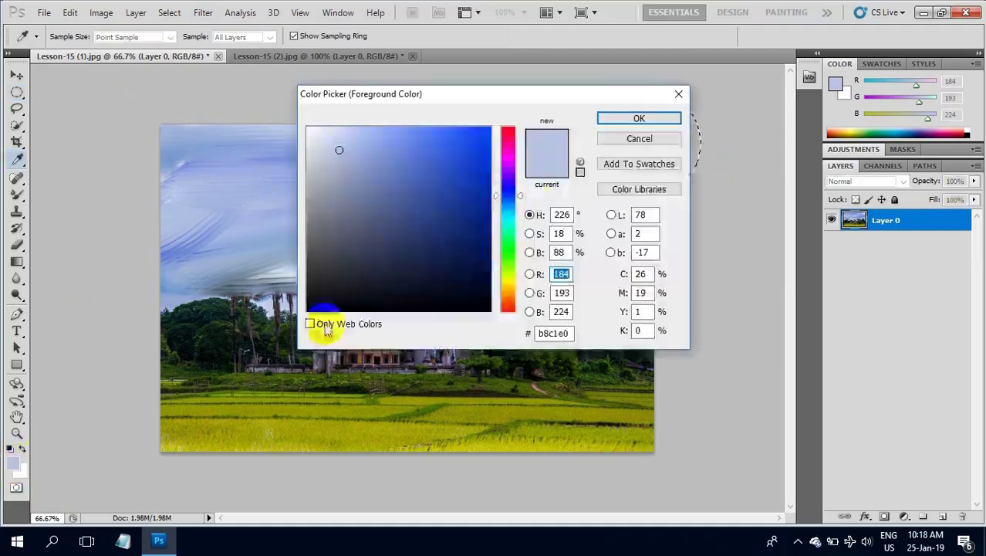
pyautogui.click(509, 134)
pyautogui.click(479, 151)
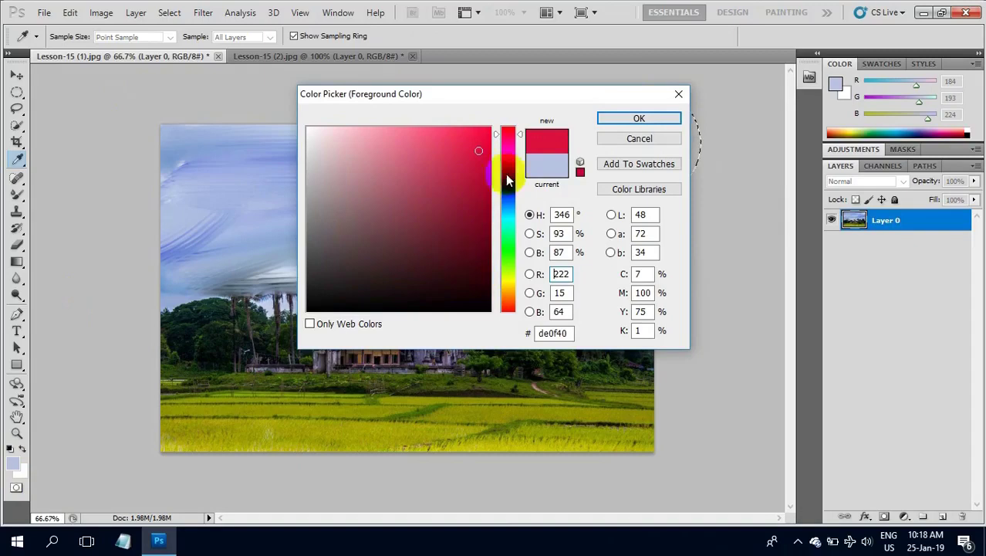
pyautogui.click(639, 121)
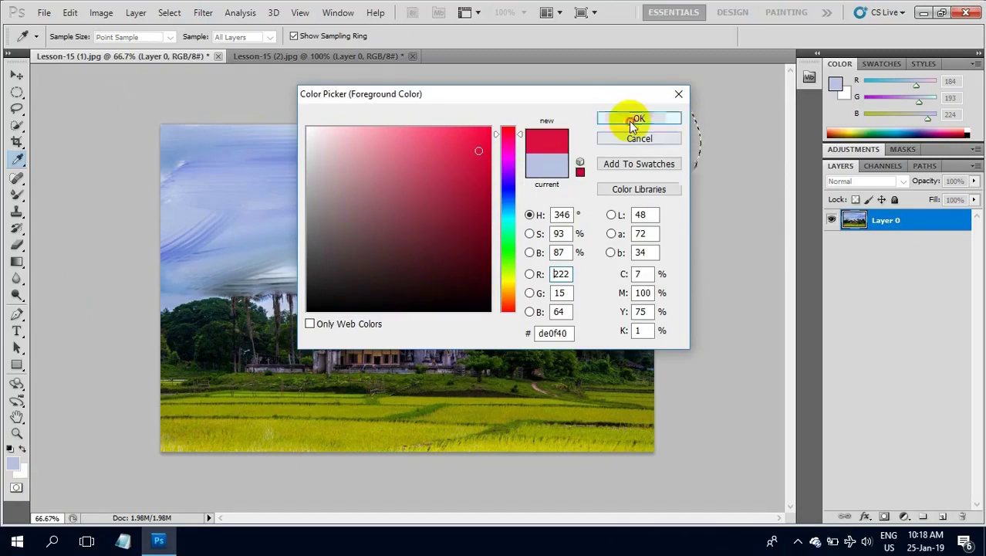
pyautogui.click(633, 123)
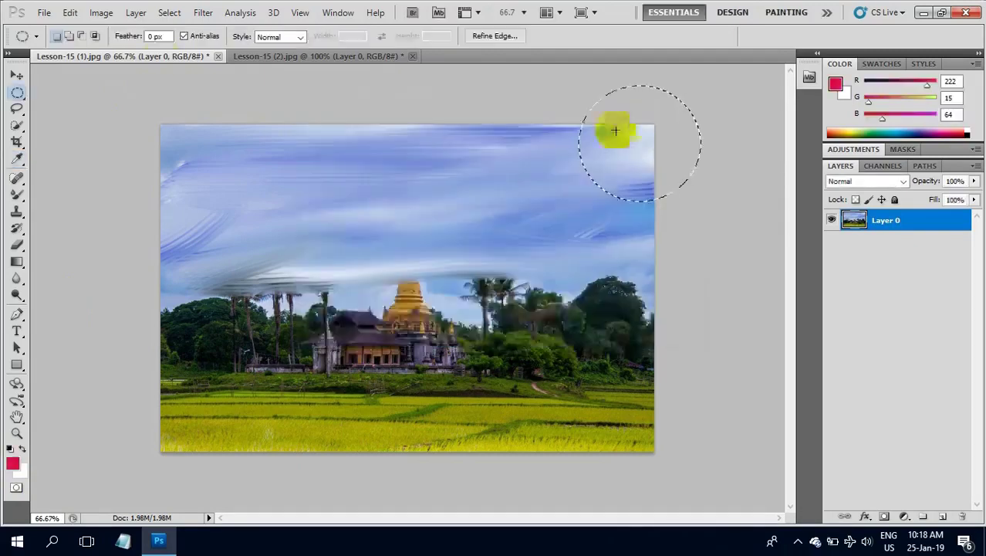
# - Fill the circular selection with the red foreground colour
pyautogui.click(71, 13)
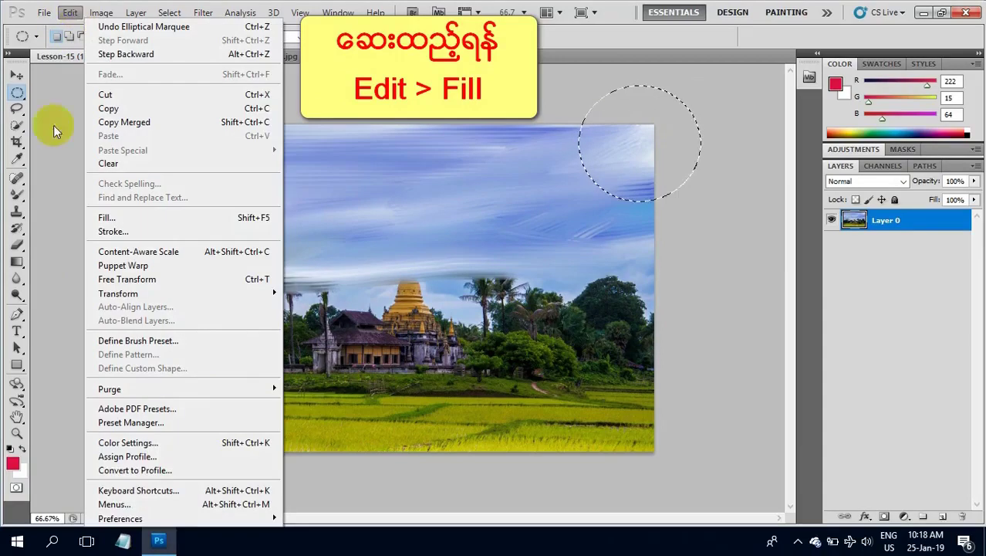
pyautogui.click(107, 217)
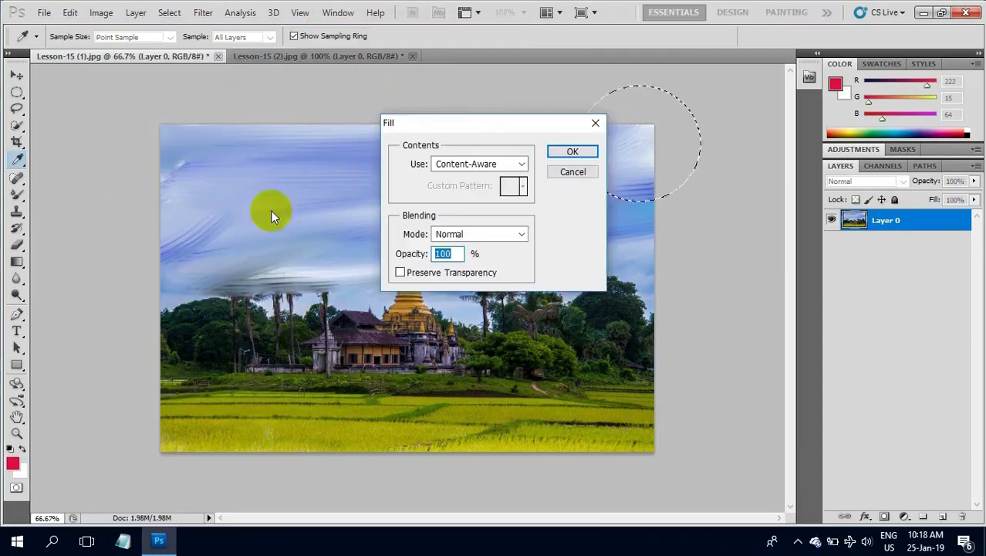
pyautogui.click(522, 164)
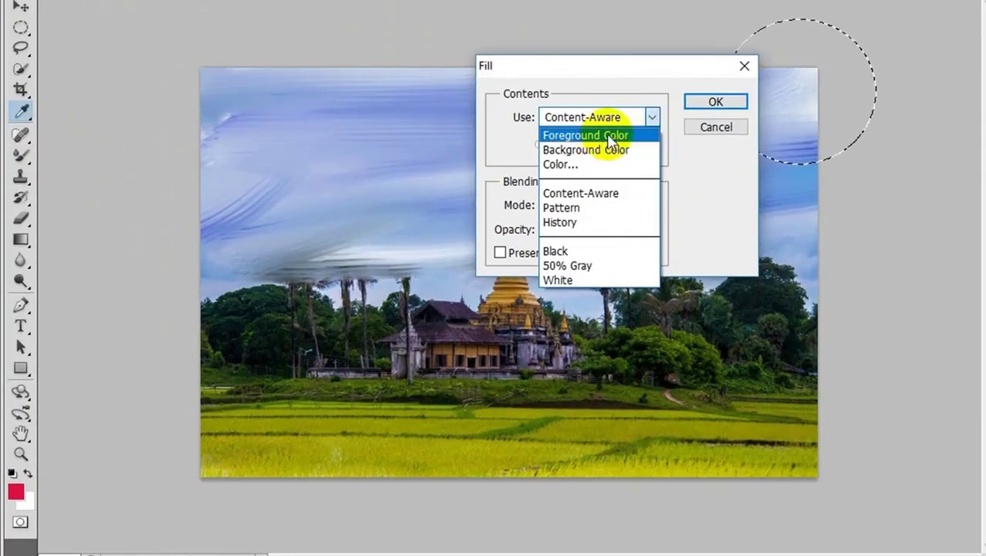
pyautogui.click(611, 139)
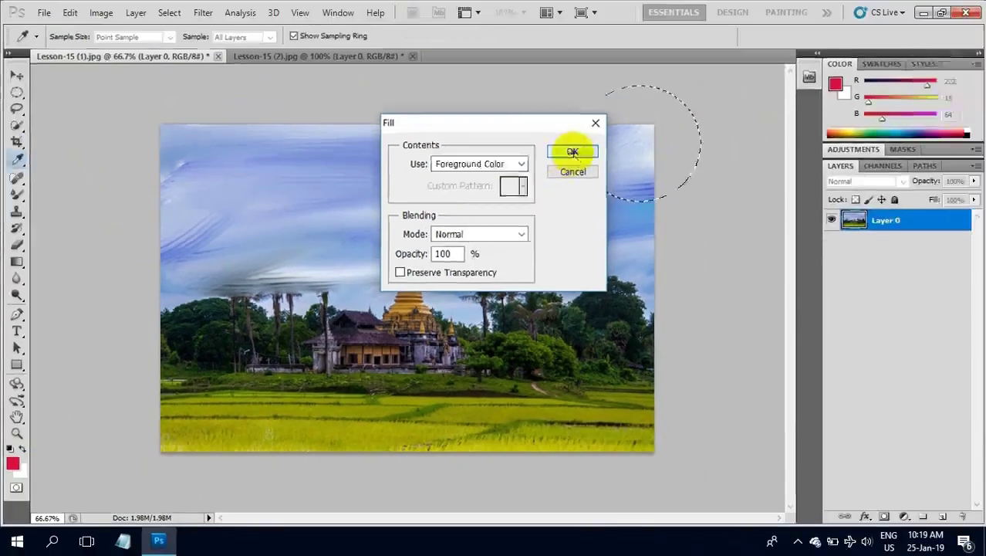
pyautogui.click(572, 152)
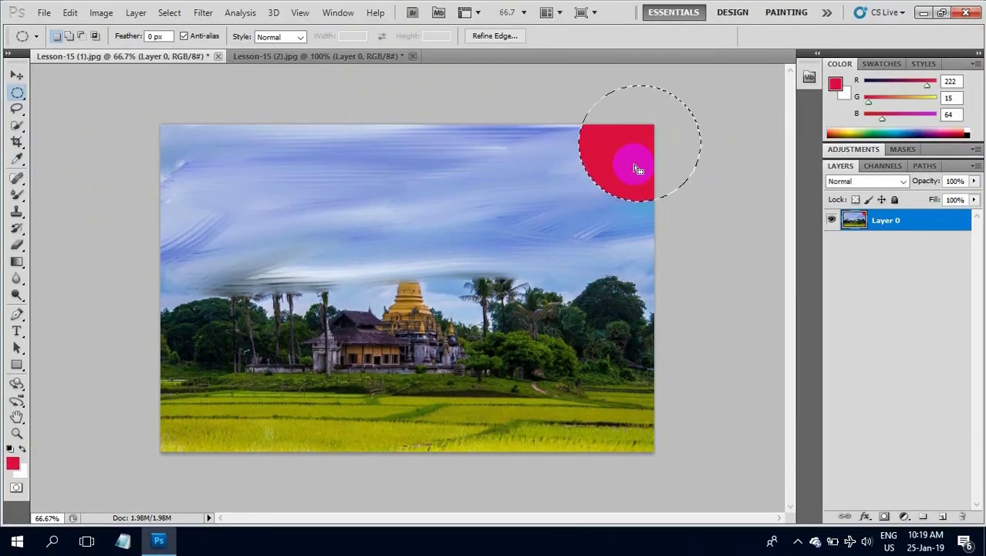
# - Set the foreground colour to near-black 090808
pyautogui.click(13, 464)
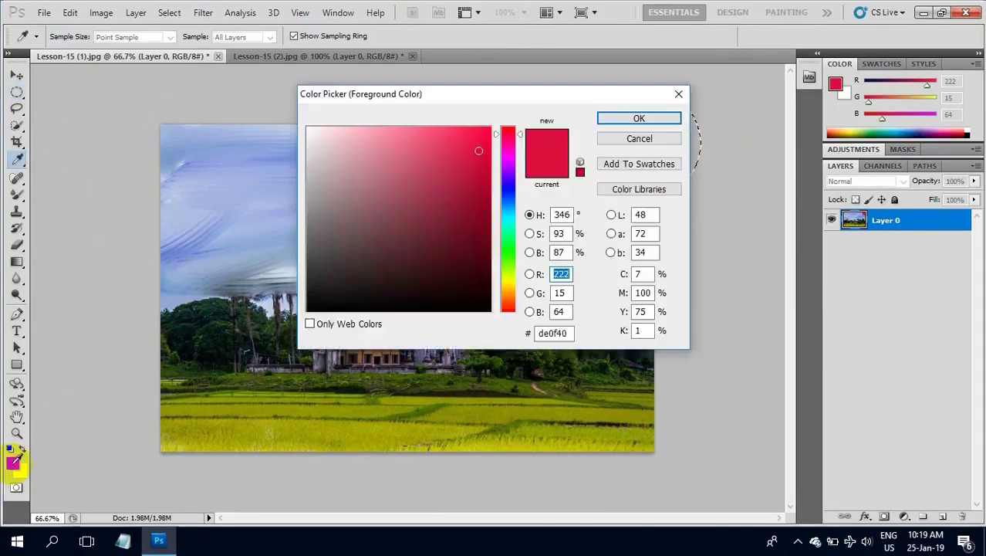
pyautogui.click(324, 305)
pyautogui.click(623, 119)
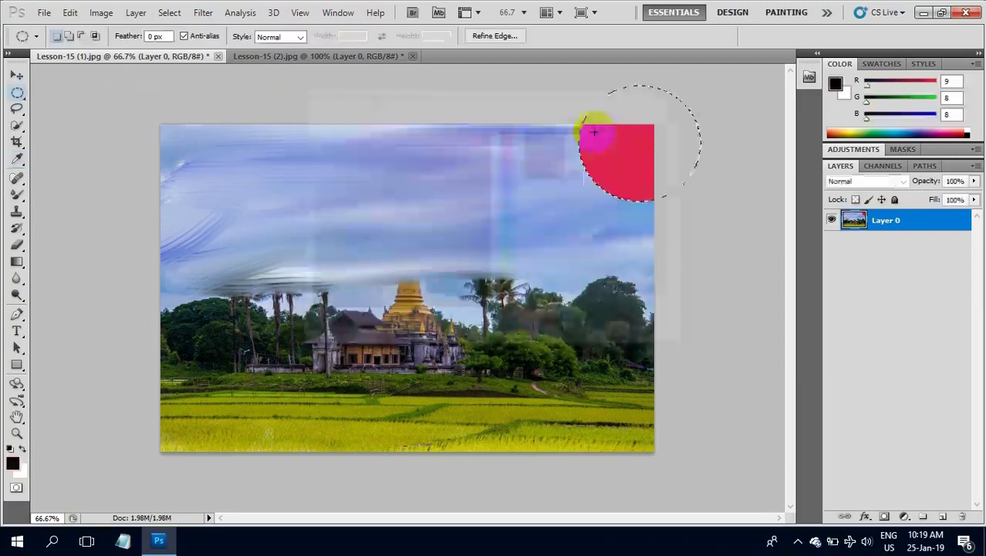
# - Shade the red circle with the Mixer Brush, deselect it, and smooth its lower edge
pyautogui.click(20, 199)
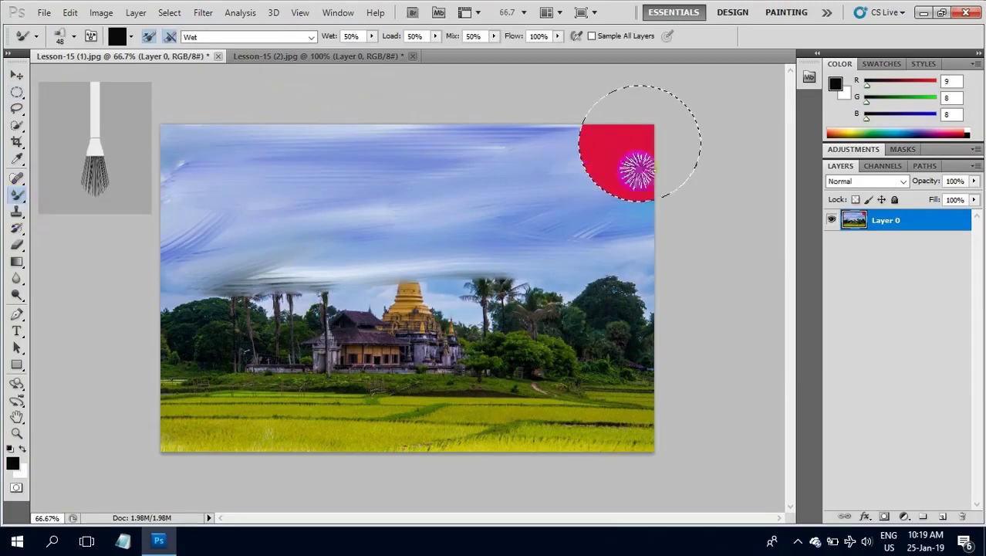
pyautogui.moveTo(637, 170)
pyautogui.mouseDown()
pyautogui.moveTo(612, 145)
pyautogui.moveTo(636, 145)
pyautogui.moveTo(608, 155)
pyautogui.moveTo(596, 138)
pyautogui.moveTo(623, 145)
pyautogui.moveTo(606, 149)
pyautogui.moveTo(602, 166)
pyautogui.moveTo(624, 156)
pyautogui.moveTo(581, 181)
pyautogui.mouseUp()
pyautogui.moveTo(623, 147)
pyautogui.mouseDown()
pyautogui.moveTo(606, 204)
pyautogui.moveTo(630, 194)
pyautogui.moveTo(630, 145)
pyautogui.moveTo(578, 165)
pyautogui.moveTo(624, 164)
pyautogui.moveTo(563, 163)
pyautogui.moveTo(645, 189)
pyautogui.moveTo(634, 163)
pyautogui.moveTo(657, 178)
pyautogui.mouseUp()
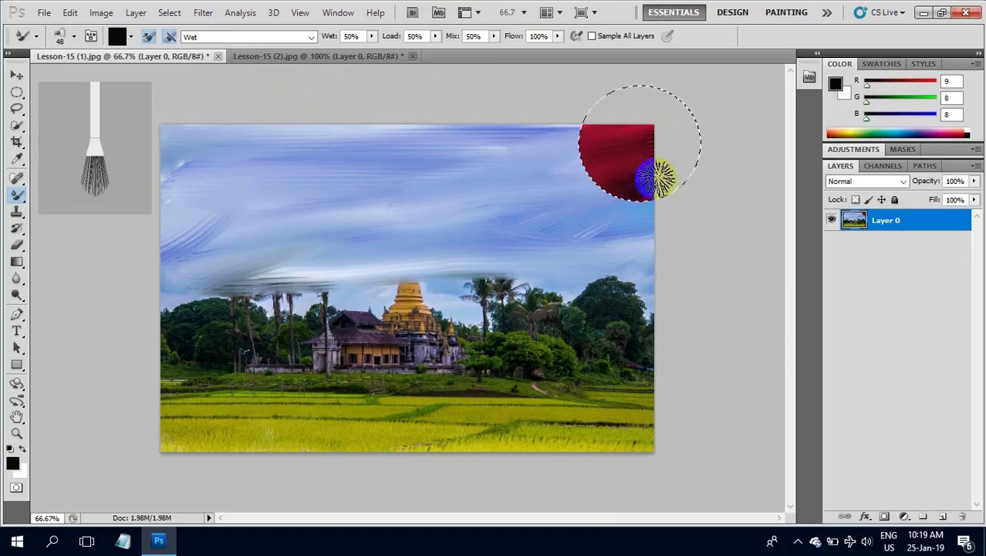
pyautogui.hotkey('ctrl', 'd')
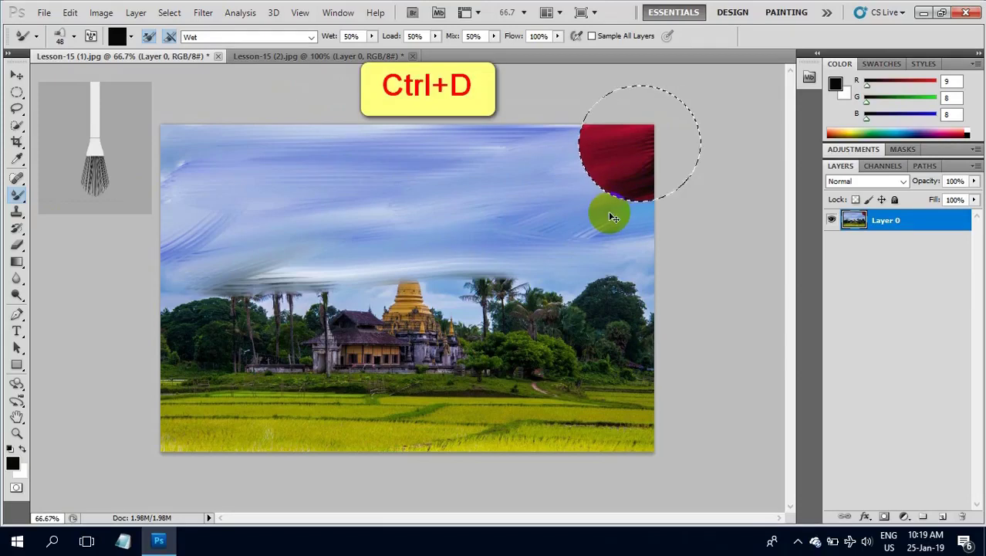
pyautogui.moveTo(610, 214)
pyautogui.mouseDown()
pyautogui.moveTo(612, 159)
pyautogui.moveTo(618, 198)
pyautogui.moveTo(606, 149)
pyautogui.moveTo(648, 198)
pyautogui.mouseUp()
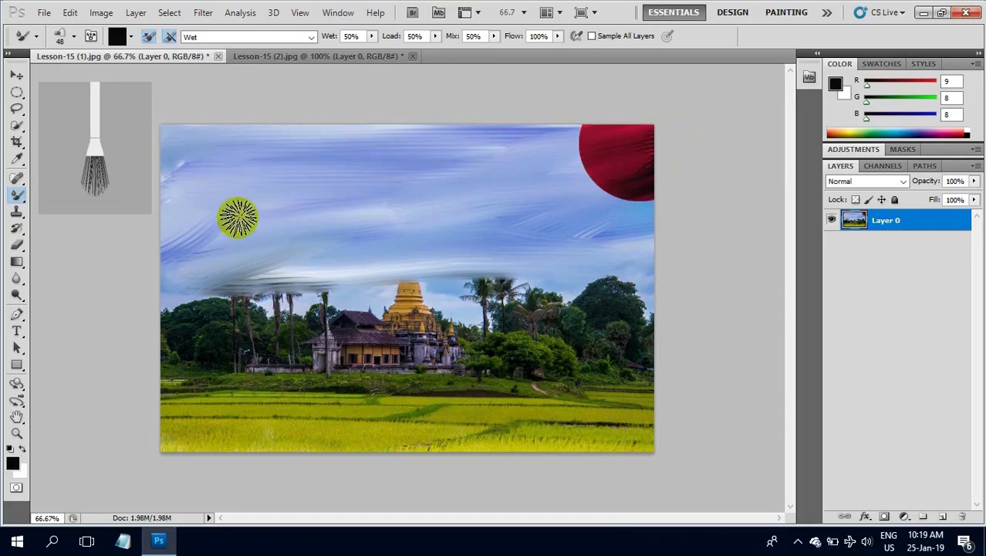
# - Switch to the Art History Brush and smear the bottom-left grass into painterly strokes
pyautogui.click(17, 229)
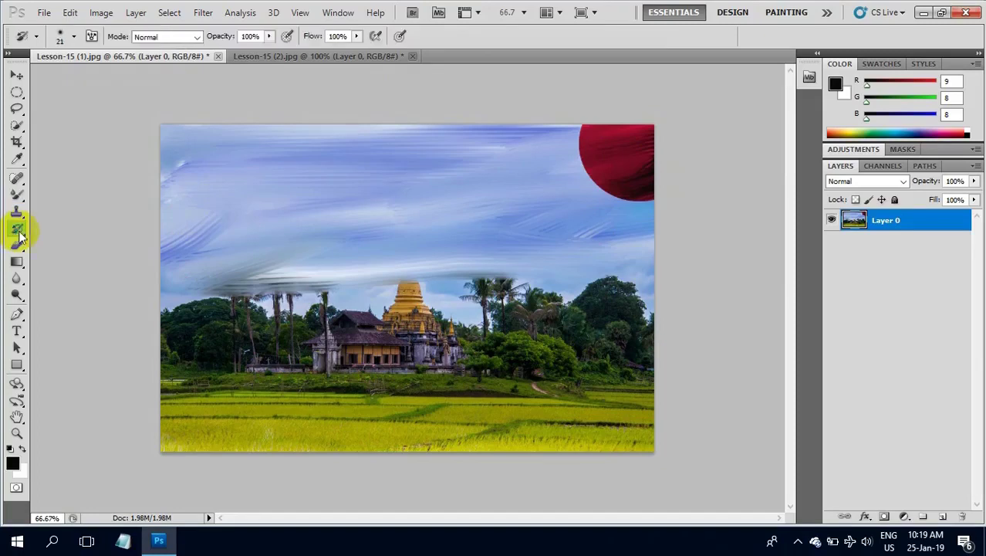
pyautogui.rightClick(18, 231)
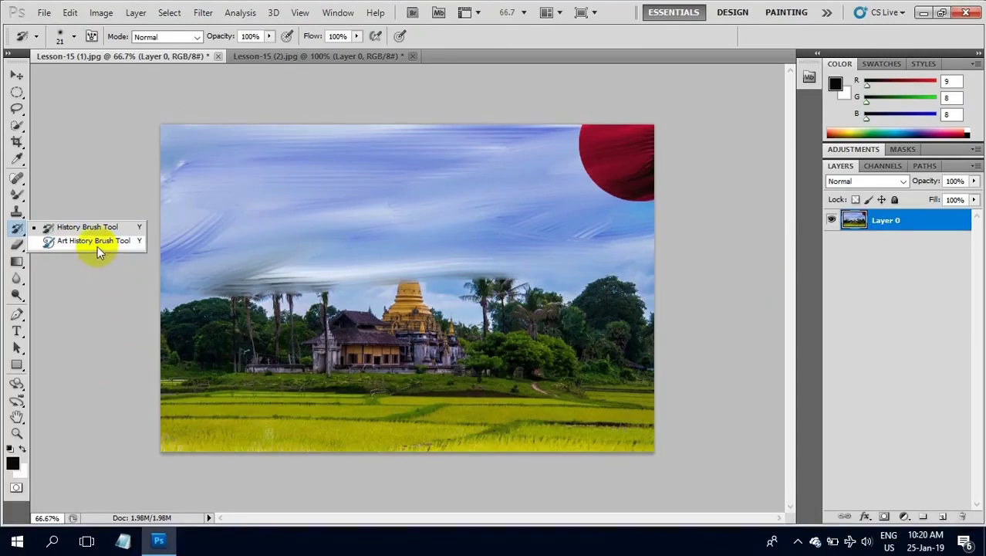
pyautogui.click(97, 240)
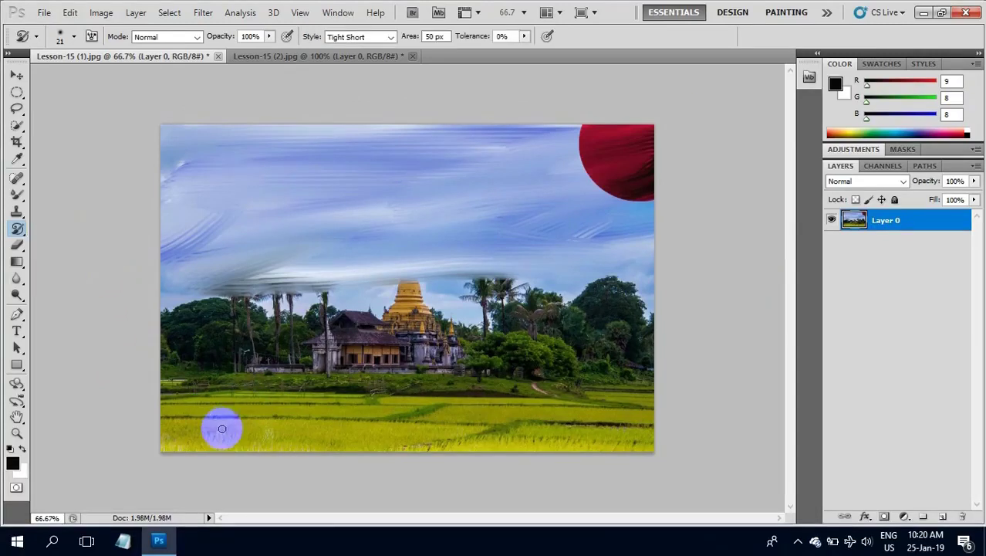
pyautogui.moveTo(219, 428); pyautogui.dragTo(565, 420)
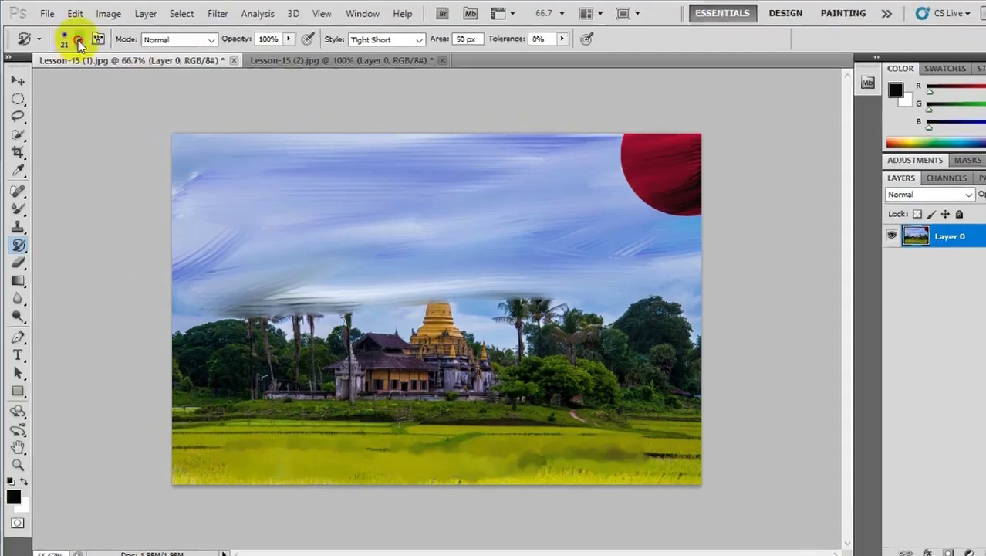
# - Enlarge the Art History Brush to 53 px and lower its opacity
pyautogui.click(78, 40)
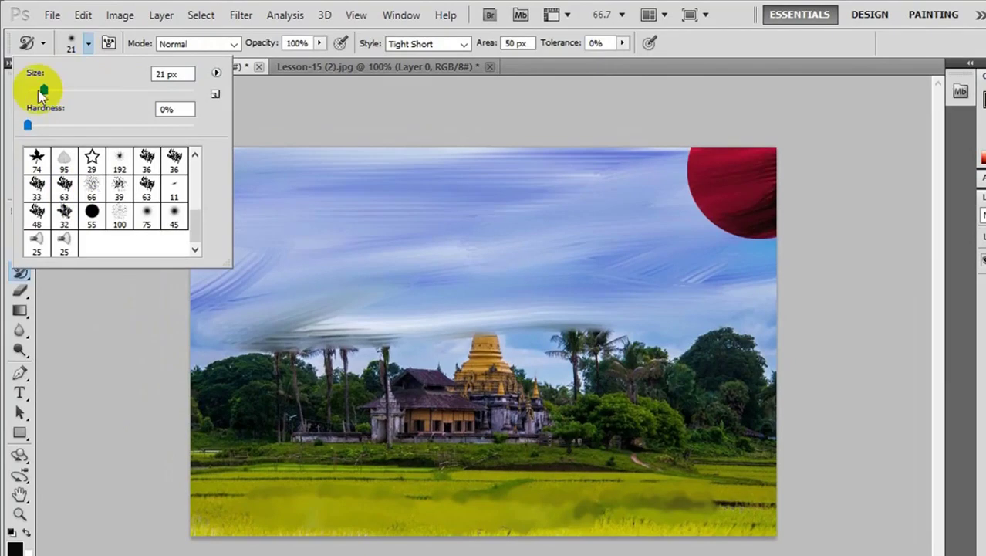
pyautogui.moveTo(47, 89); pyautogui.dragTo(70, 89)
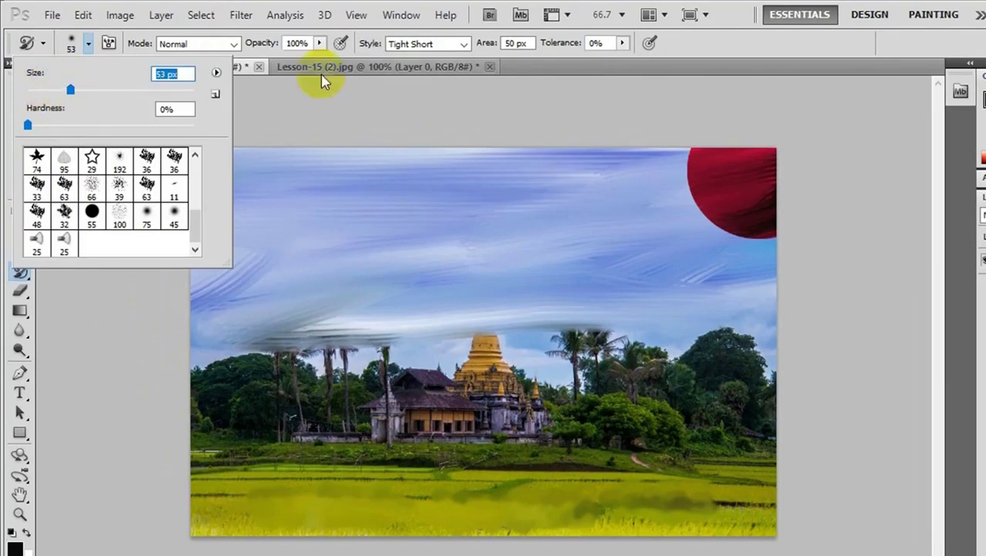
pyautogui.click(319, 44)
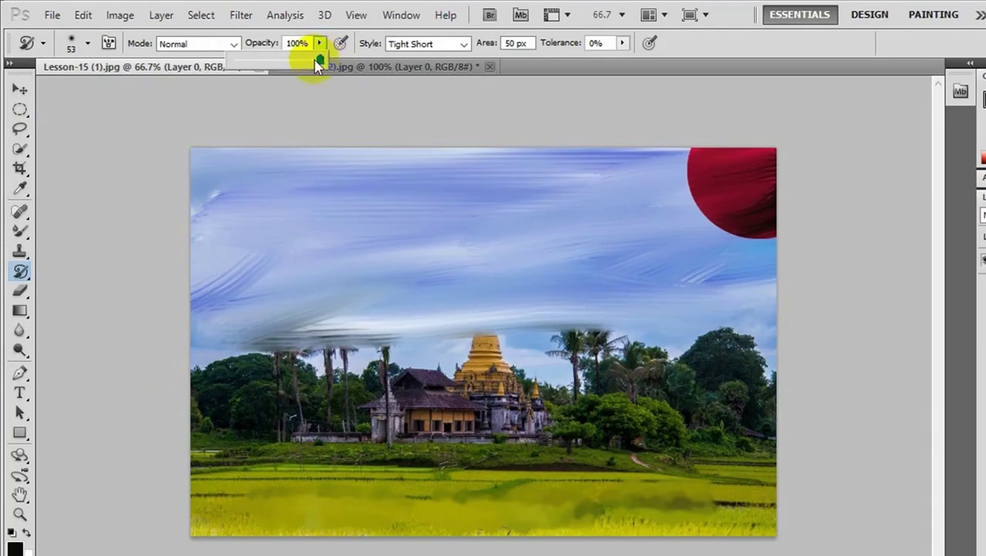
pyautogui.moveTo(320, 60)
pyautogui.mouseDown()
pyautogui.moveTo(273, 66)
pyautogui.moveTo(265, 326)
pyautogui.mouseUp()
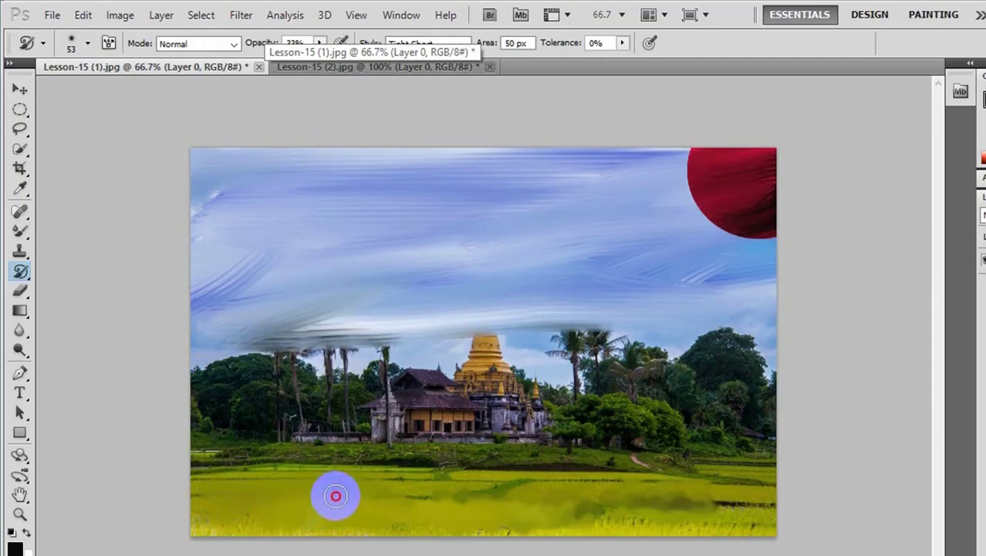
# - Repaint the grass field and the trees with soft painterly strokes
pyautogui.moveTo(336, 495); pyautogui.dragTo(771, 505)
pyautogui.moveTo(451, 528)
pyautogui.mouseDown()
pyautogui.moveTo(760, 491)
pyautogui.moveTo(207, 469)
pyautogui.moveTo(203, 518)
pyautogui.moveTo(212, 530)
pyautogui.moveTo(771, 530)
pyautogui.mouseUp()
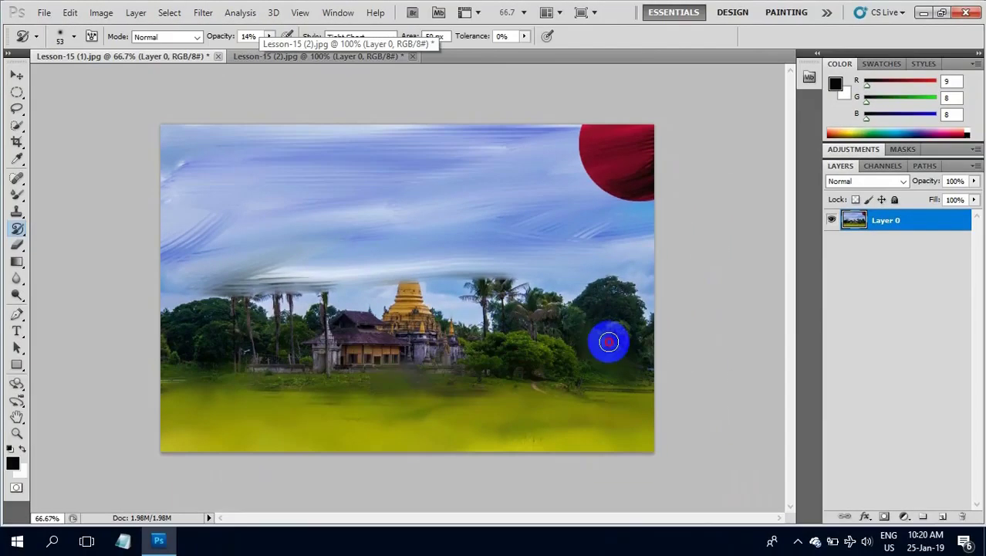
pyautogui.moveTo(609, 341)
pyautogui.mouseDown()
pyautogui.moveTo(509, 313)
pyautogui.moveTo(379, 348)
pyautogui.moveTo(481, 328)
pyautogui.mouseUp()
pyautogui.moveTo(270, 312)
pyautogui.mouseDown()
pyautogui.moveTo(165, 322)
pyautogui.moveTo(412, 302)
pyautogui.moveTo(268, 324)
pyautogui.moveTo(616, 302)
pyautogui.moveTo(632, 330)
pyautogui.moveTo(502, 363)
pyautogui.moveTo(260, 289)
pyautogui.moveTo(480, 289)
pyautogui.moveTo(121, 337)
pyautogui.moveTo(401, 333)
pyautogui.moveTo(212, 310)
pyautogui.moveTo(165, 247)
pyautogui.mouseUp()
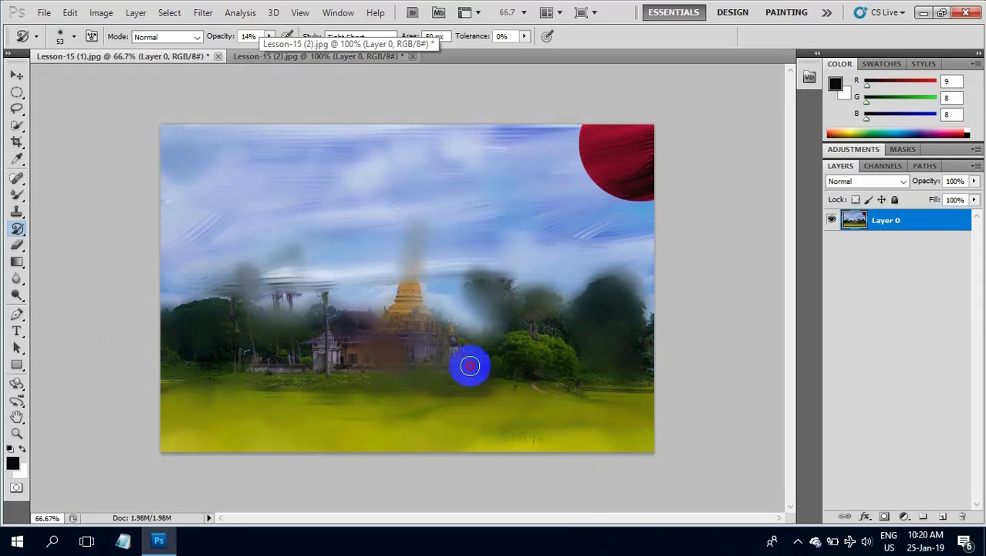
# - Smear the left trees, temple, yellow spire and temple base into painterly smudges
pyautogui.moveTo(467, 366); pyautogui.dragTo(319, 297)
pyautogui.moveTo(480, 265)
pyautogui.mouseDown()
pyautogui.moveTo(398, 348)
pyautogui.moveTo(610, 372)
pyautogui.moveTo(452, 403)
pyautogui.moveTo(261, 379)
pyautogui.mouseUp()
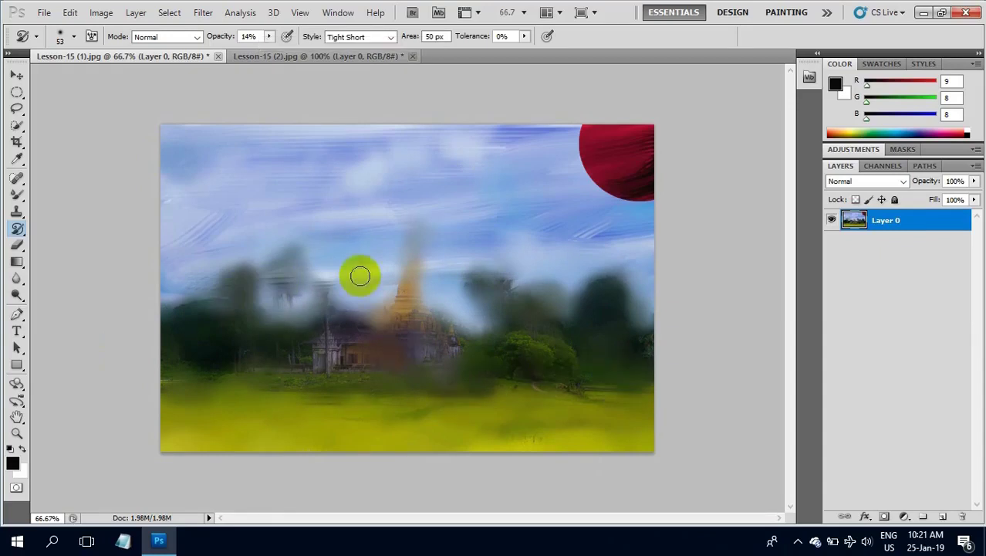
pyautogui.moveTo(396, 337); pyautogui.dragTo(385, 269)
pyautogui.click(386, 306)
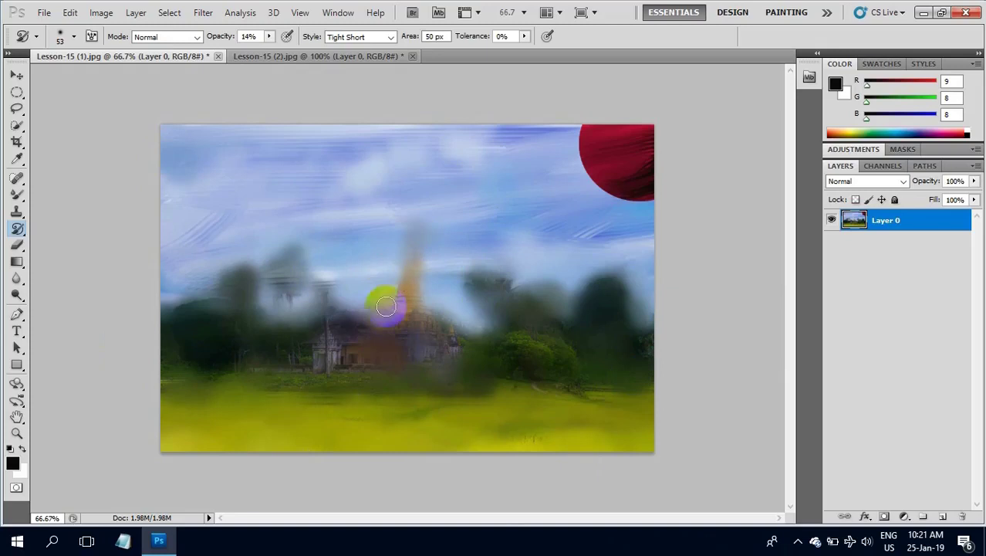
pyautogui.moveTo(377, 344); pyautogui.dragTo(388, 284)
pyautogui.moveTo(465, 375); pyautogui.dragTo(447, 337)
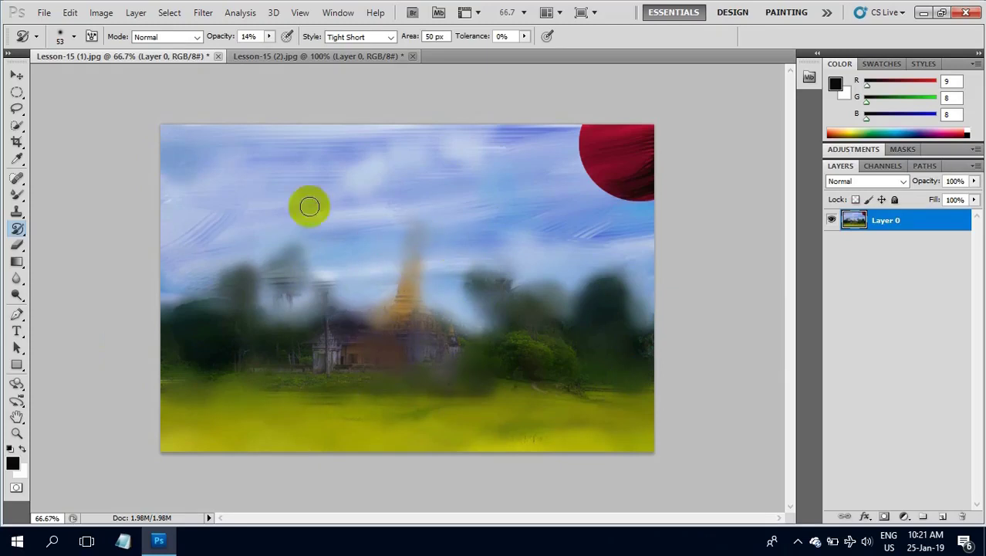
pyautogui.moveTo(369, 370)
pyautogui.mouseDown()
pyautogui.moveTo(360, 342)
pyautogui.moveTo(395, 319)
pyautogui.mouseUp()
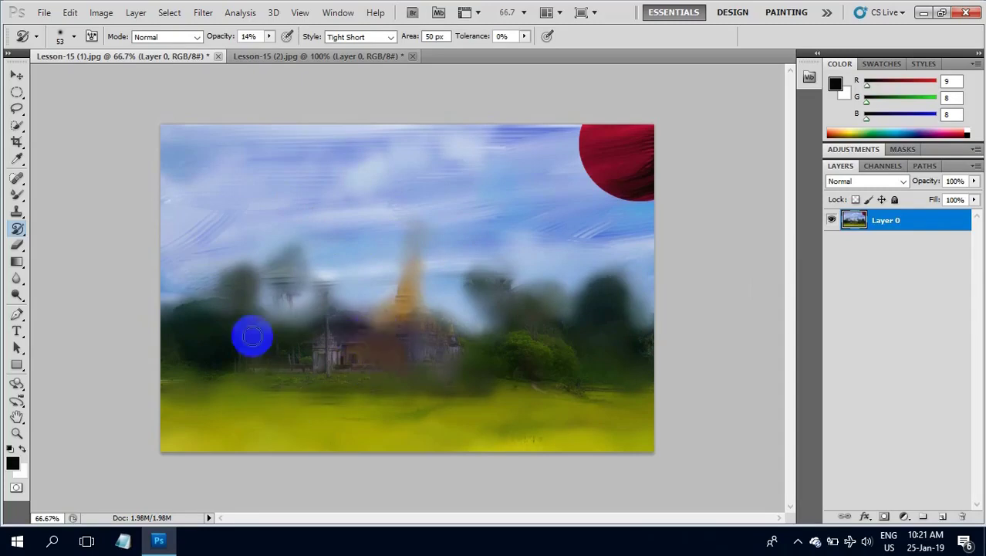
# - Switch to the History Brush and restore sharp detail on the temple tower
pyautogui.click(22, 237)
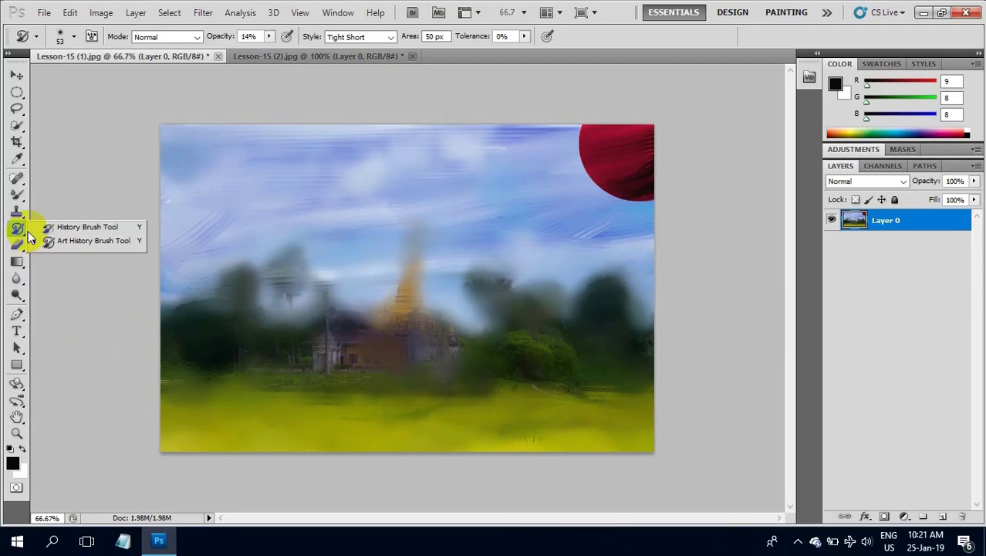
pyautogui.click(103, 230)
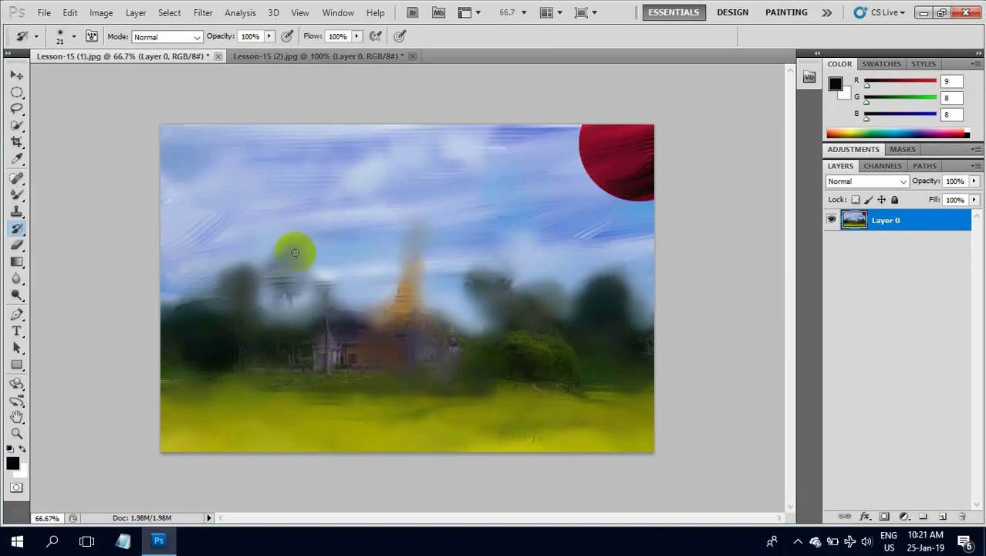
pyautogui.click(396, 343)
pyautogui.click(364, 353)
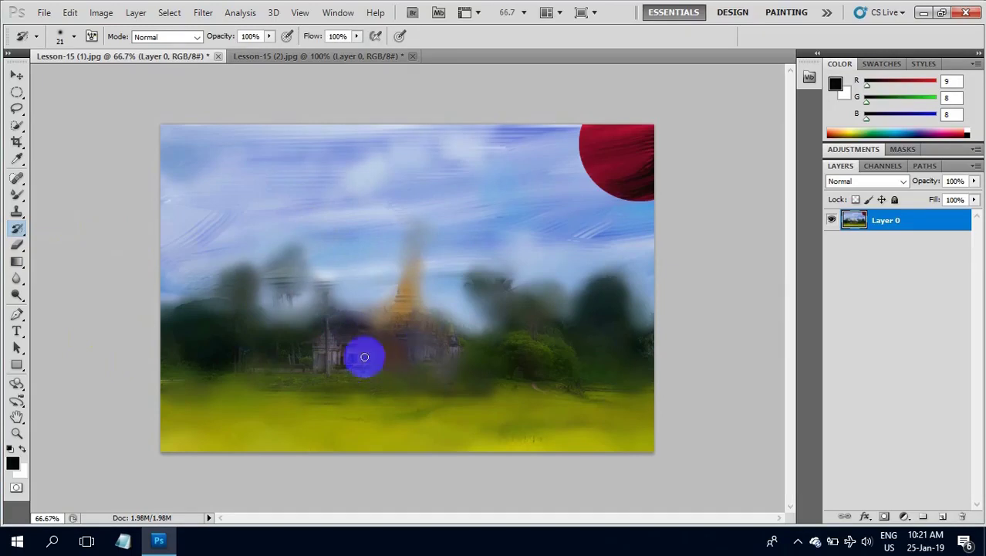
pyautogui.click(412, 361)
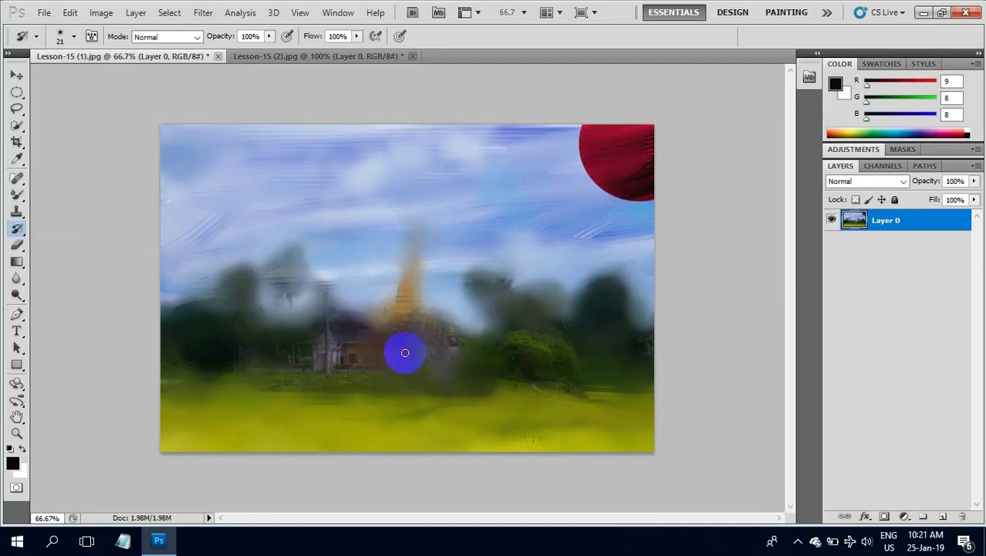
pyautogui.moveTo(405, 353); pyautogui.dragTo(407, 303)
pyautogui.moveTo(417, 265); pyautogui.dragTo(403, 323)
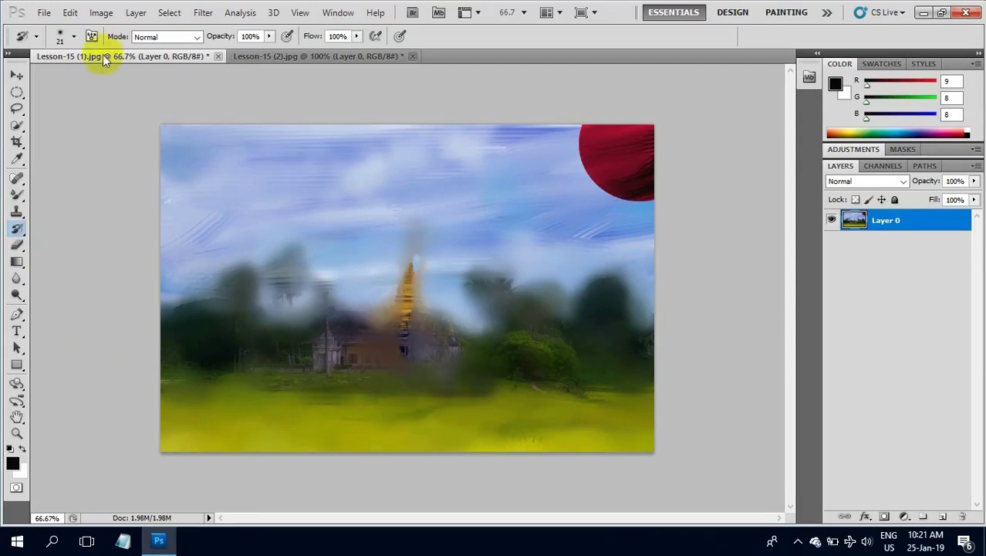
# - Enlarge the History Brush to 54 px and paint the house back sharp up to the spire
pyautogui.click(74, 39)
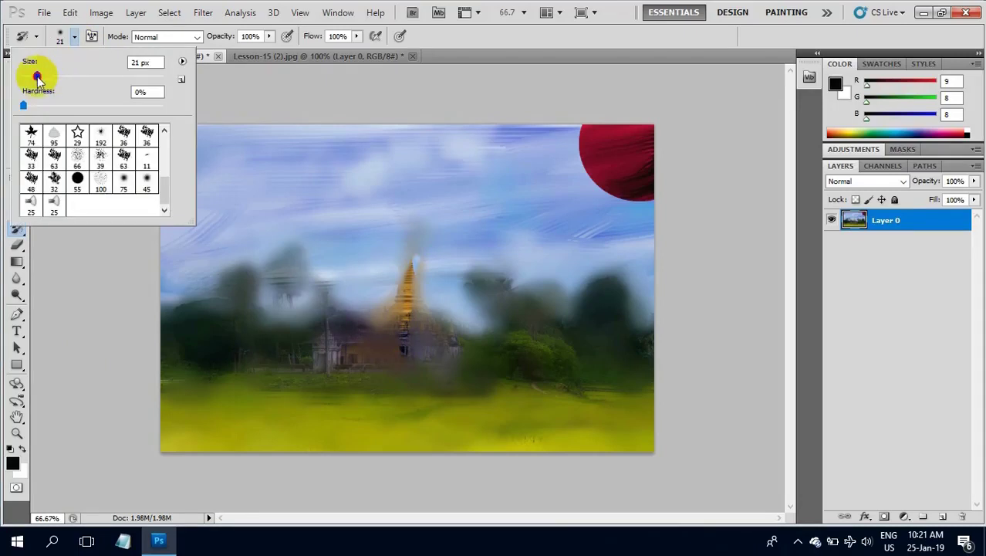
pyautogui.moveTo(62, 80); pyautogui.dragTo(60, 76)
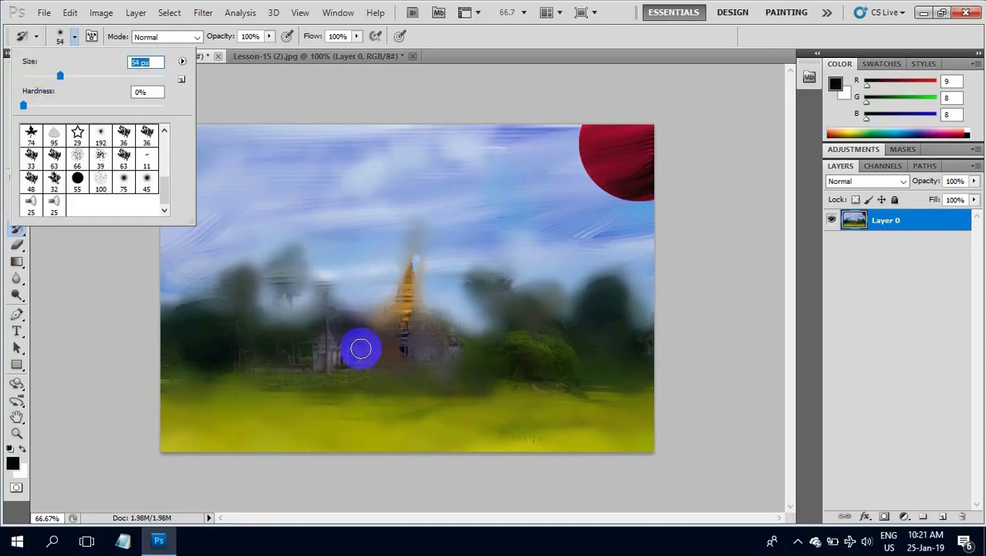
pyautogui.click(360, 348)
pyautogui.moveTo(361, 351); pyautogui.dragTo(401, 296)
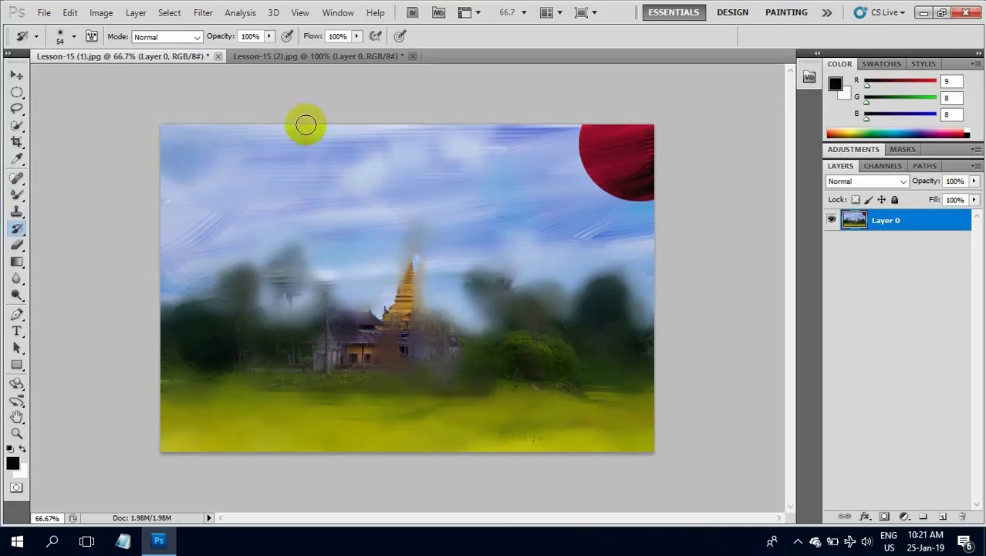
# - Lower the opacity to 52% and restore the temple, left building and pagoda spire
pyautogui.click(267, 38)
pyautogui.moveTo(269, 53)
pyautogui.mouseDown()
pyautogui.moveTo(224, 56)
pyautogui.moveTo(242, 73)
pyautogui.mouseUp()
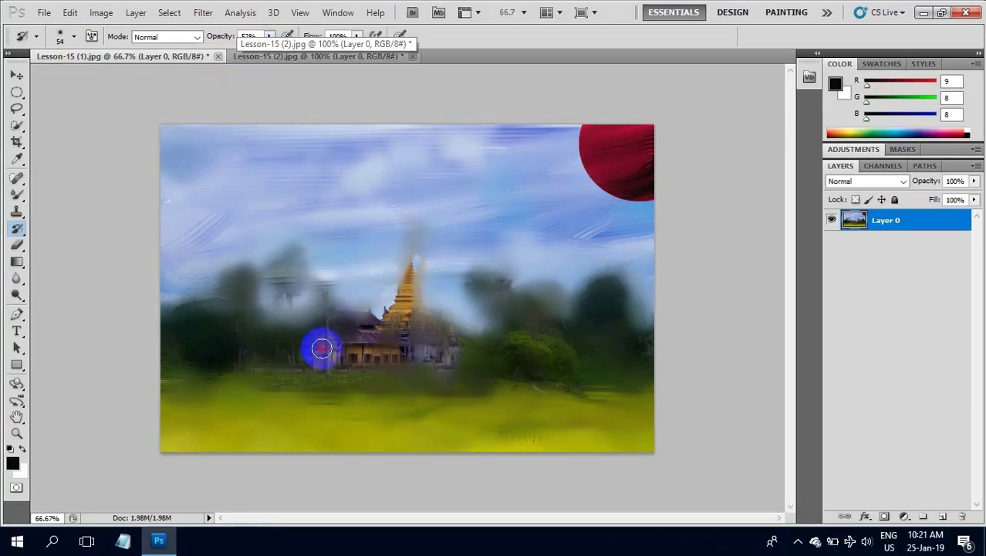
pyautogui.moveTo(321, 349)
pyautogui.mouseDown()
pyautogui.moveTo(420, 307)
pyautogui.moveTo(410, 228)
pyautogui.mouseUp()
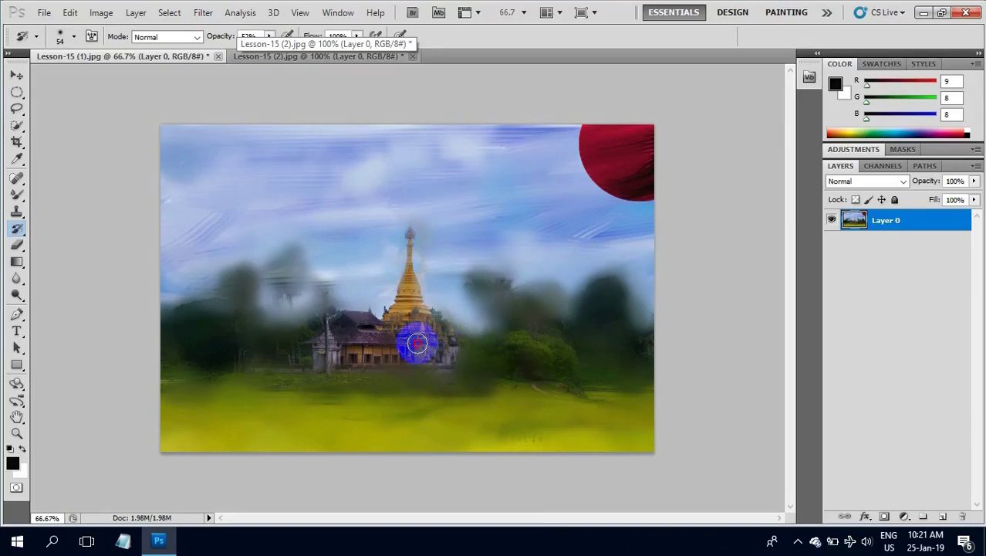
pyautogui.moveTo(430, 276); pyautogui.dragTo(409, 254)
pyautogui.moveTo(430, 332)
pyautogui.mouseDown()
pyautogui.moveTo(347, 324)
pyautogui.moveTo(444, 356)
pyautogui.mouseUp()
pyautogui.moveTo(422, 321); pyautogui.dragTo(408, 242)
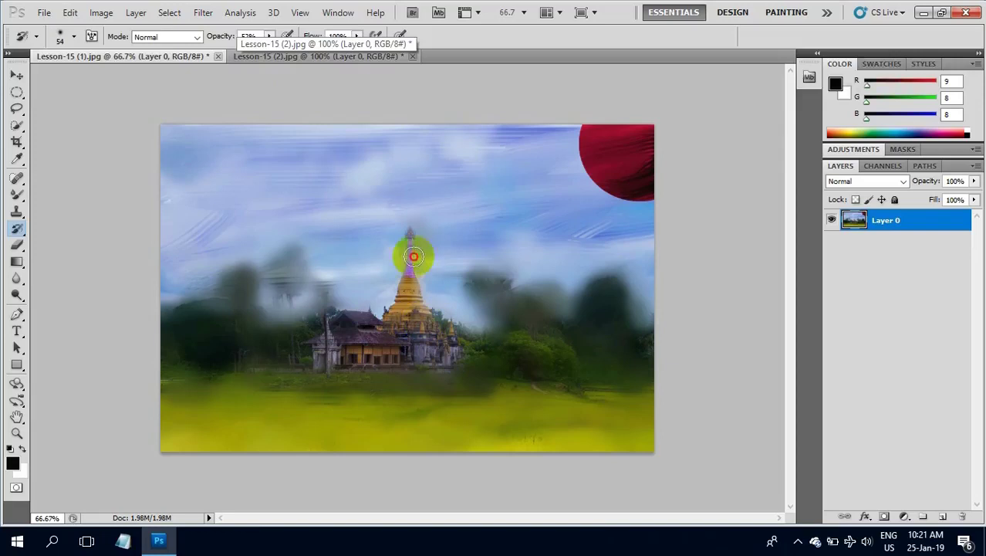
# - Finish restoring the temple down to its base, then switch to the Lesson-15 (2) image
pyautogui.moveTo(401, 276)
pyautogui.mouseDown()
pyautogui.moveTo(402, 301)
pyautogui.moveTo(341, 357)
pyautogui.mouseUp()
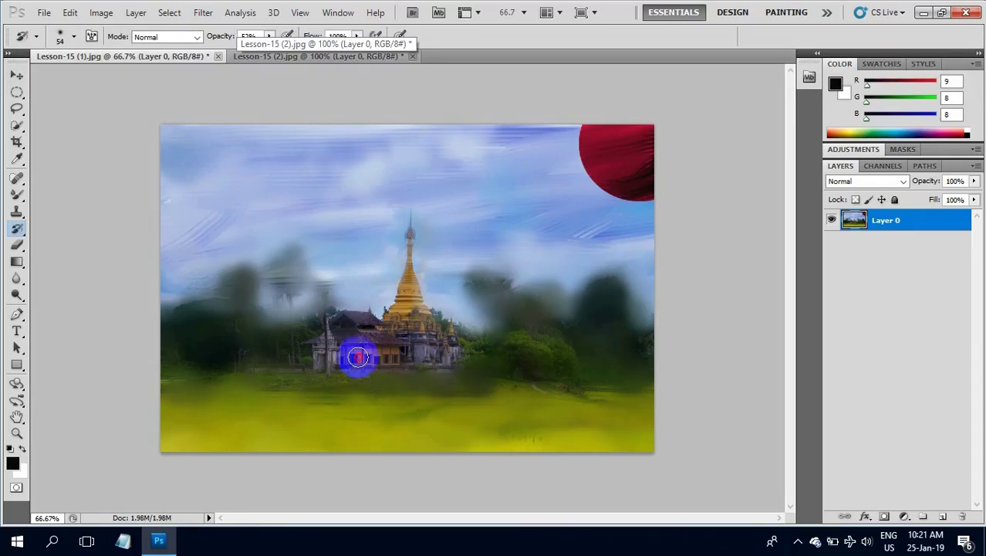
pyautogui.moveTo(419, 282)
pyautogui.mouseDown()
pyautogui.moveTo(458, 341)
pyautogui.moveTo(354, 368)
pyautogui.moveTo(433, 368)
pyautogui.mouseUp()
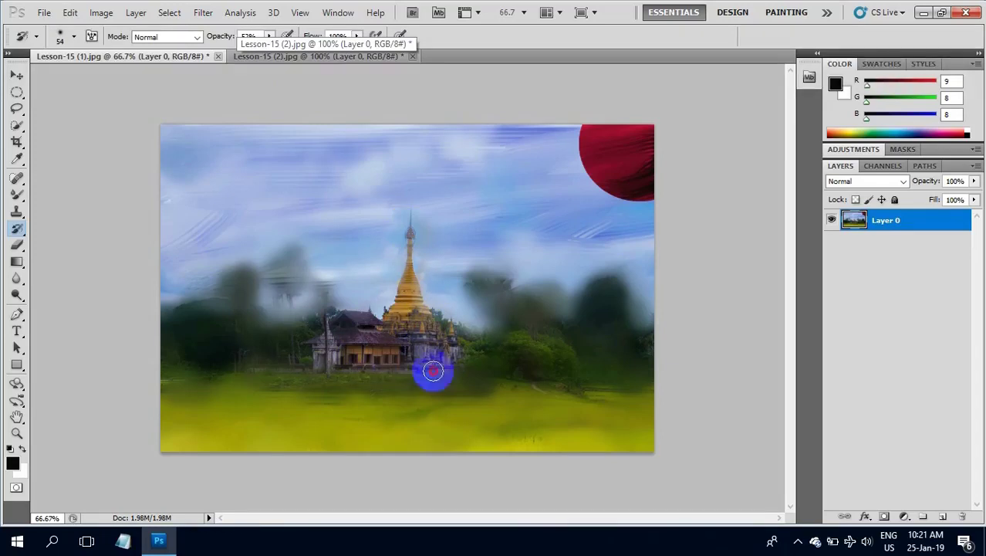
pyautogui.moveTo(374, 321)
pyautogui.mouseDown()
pyautogui.moveTo(442, 363)
pyautogui.moveTo(457, 353)
pyautogui.moveTo(369, 335)
pyautogui.mouseUp()
pyautogui.click(454, 335)
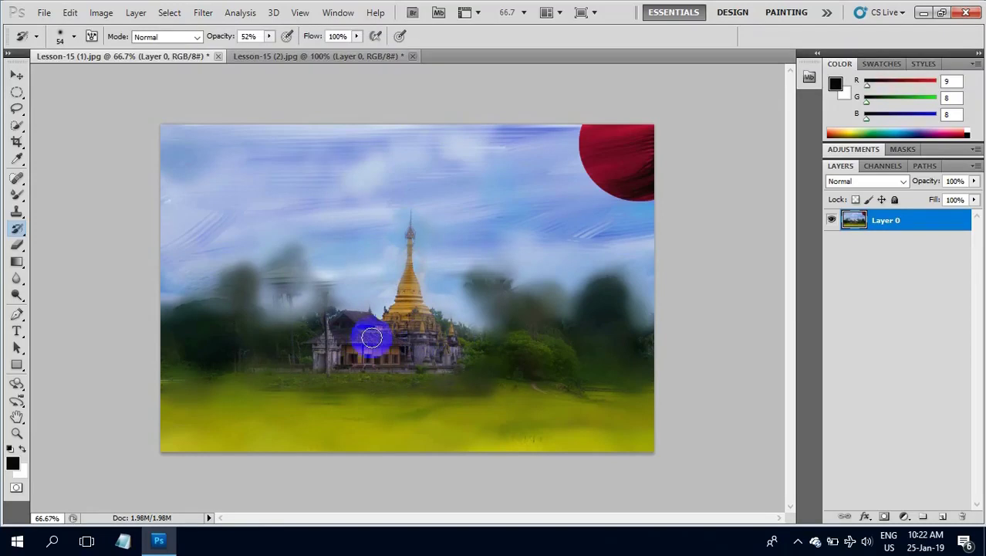
pyautogui.click(325, 56)
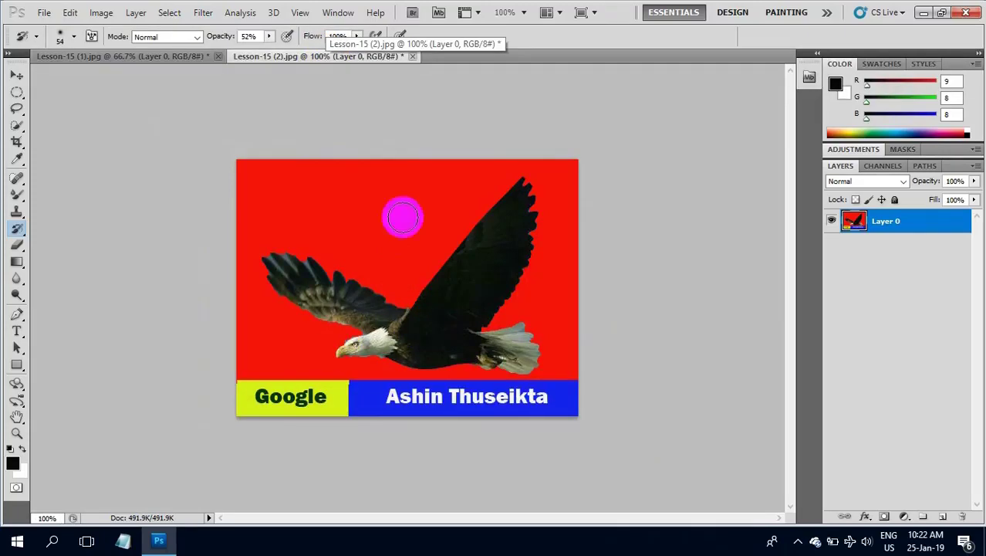
# - Draw a rectangular selection around the eagle on the red background
pyautogui.click(17, 93)
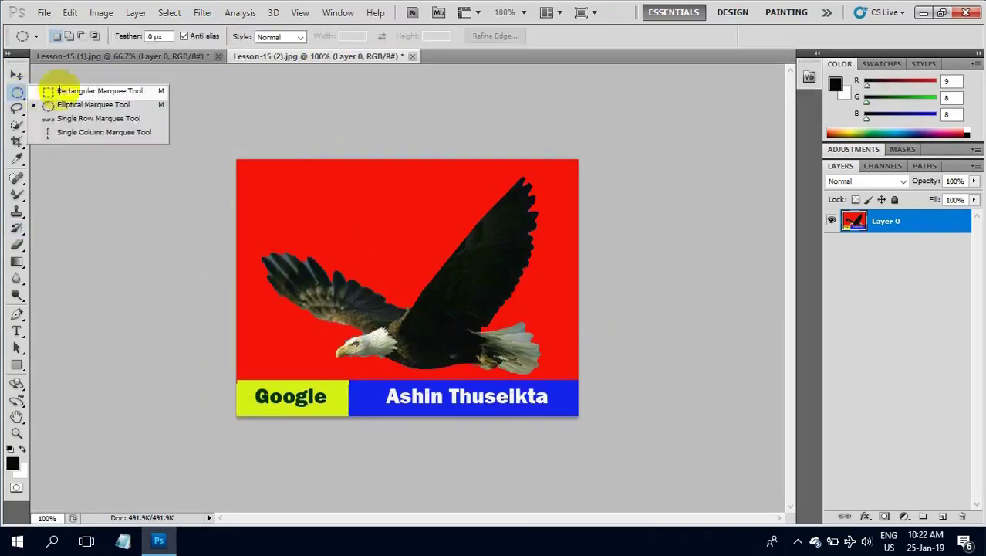
pyautogui.click(60, 90)
pyautogui.moveTo(238, 162); pyautogui.dragTo(531, 363)
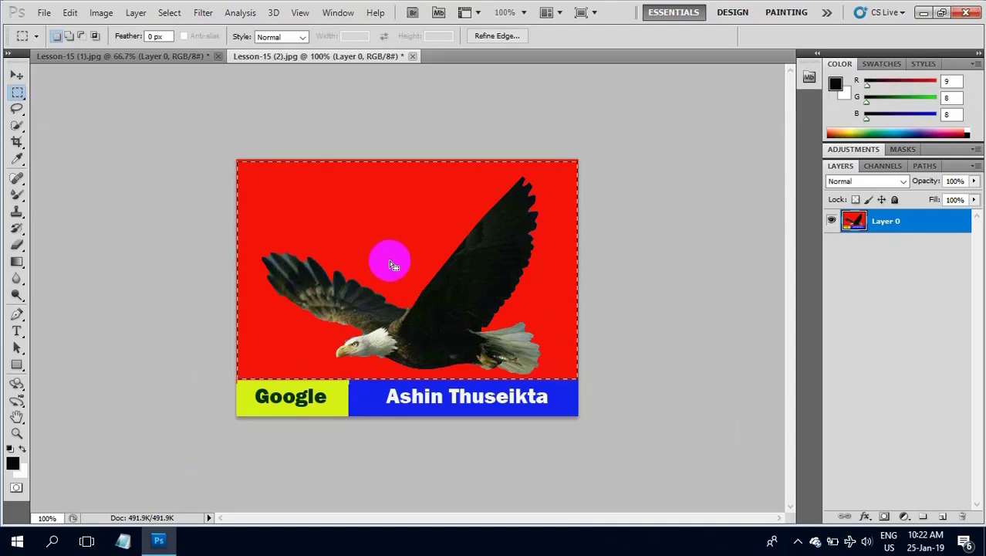
# - Switch to Quick Selection at 61 px and paint a selection over the eagle
pyautogui.click(18, 126)
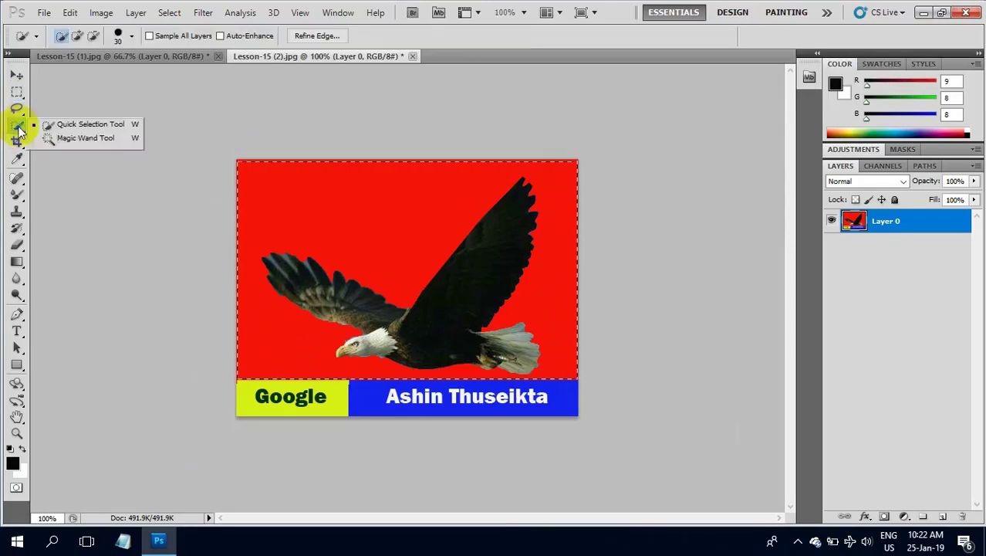
pyautogui.click(81, 126)
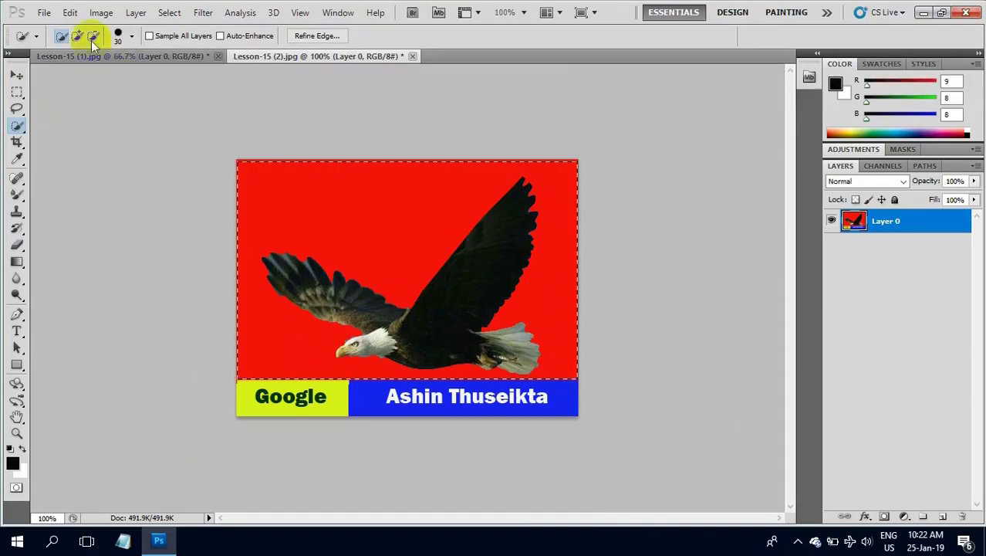
pyautogui.click(131, 37)
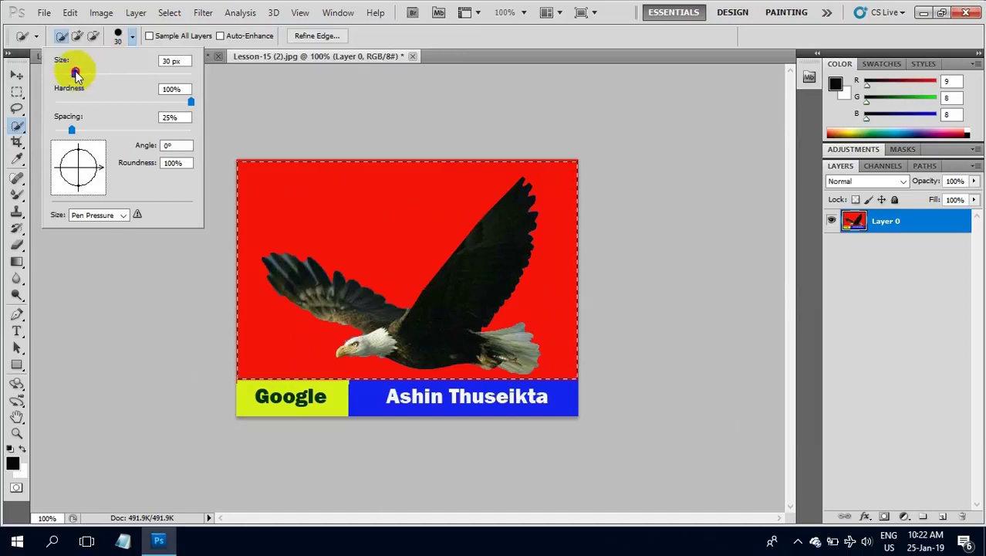
pyautogui.moveTo(75, 73); pyautogui.dragTo(95, 72)
pyautogui.moveTo(273, 203); pyautogui.dragTo(301, 210)
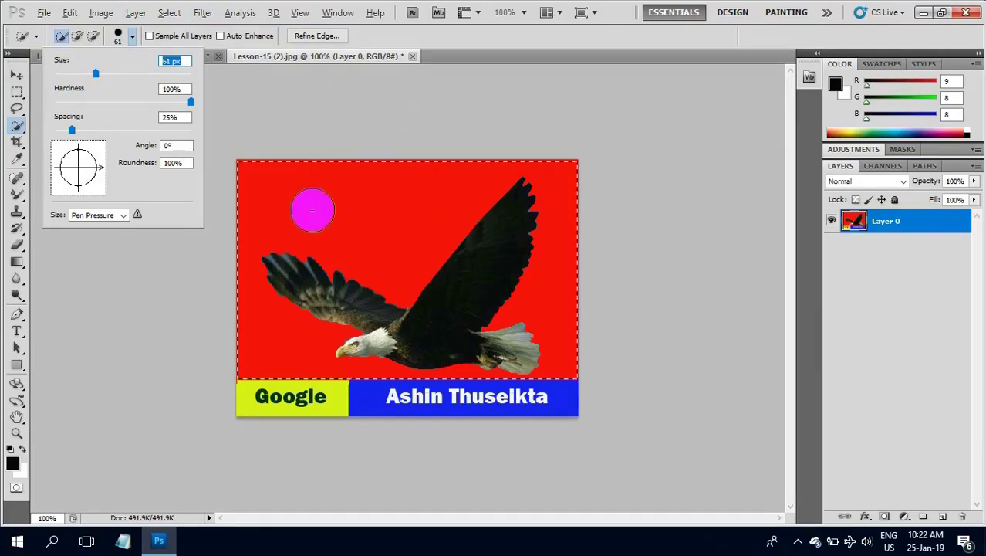
# - Subtract the red background so only the eagle is selected, cut it, and return to the temple image
pyautogui.press('alt')
pyautogui.moveTo(345, 214)
pyautogui.mouseDown()
pyautogui.moveTo(287, 266)
pyautogui.moveTo(266, 341)
pyautogui.moveTo(296, 361)
pyautogui.mouseUp()
pyautogui.moveTo(554, 301)
pyautogui.mouseDown()
pyautogui.moveTo(555, 293)
pyautogui.moveTo(540, 324)
pyautogui.mouseUp()
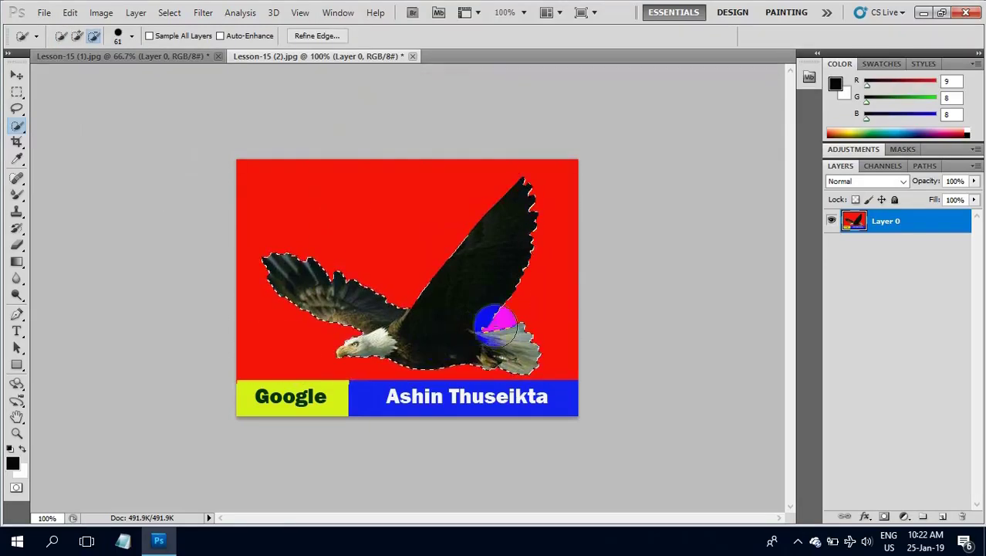
pyautogui.hotkey('ctrl', 'x')
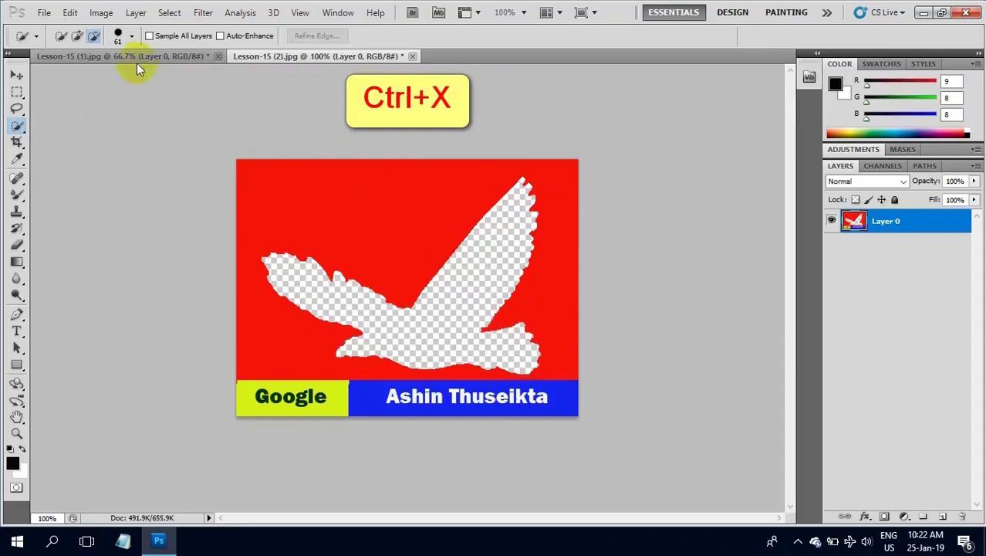
pyautogui.click(143, 57)
# - Paste the eagle and move it into the sky above the pagoda
pyautogui.hotkey('ctrl', 'v')
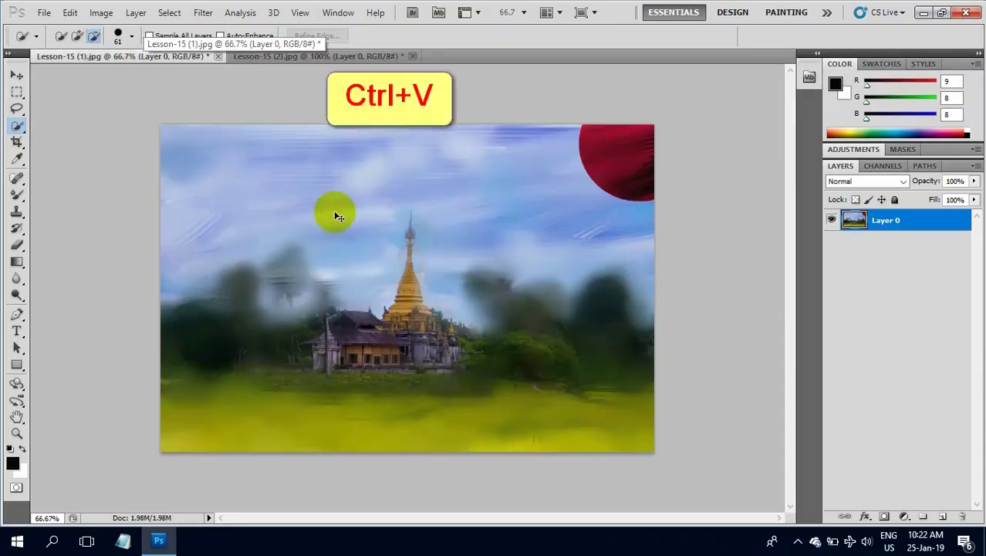
pyautogui.click(15, 78)
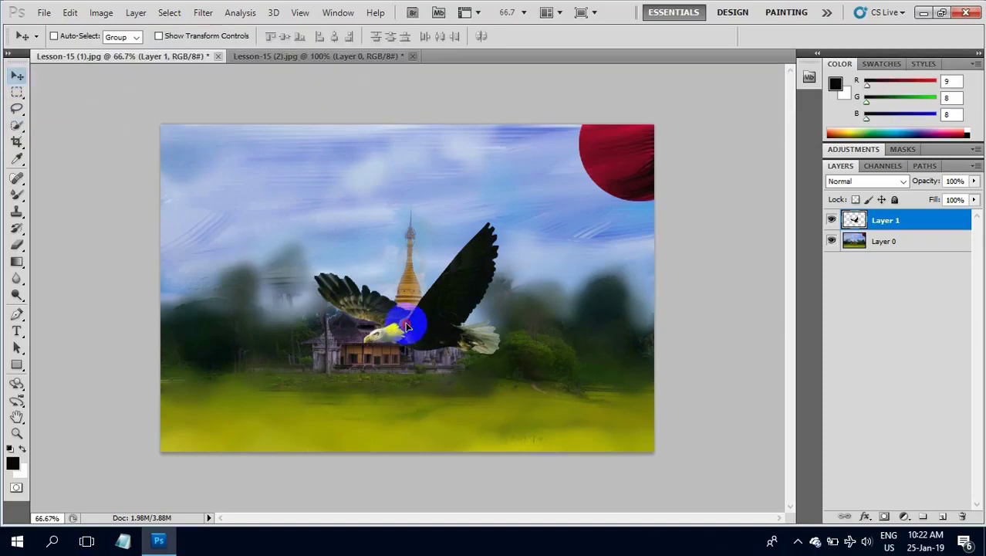
pyautogui.moveTo(408, 326)
pyautogui.mouseDown()
pyautogui.moveTo(321, 267)
pyautogui.moveTo(392, 264)
pyautogui.moveTo(398, 245)
pyautogui.moveTo(379, 279)
pyautogui.mouseUp()
pyautogui.moveTo(437, 253); pyautogui.dragTo(453, 213)
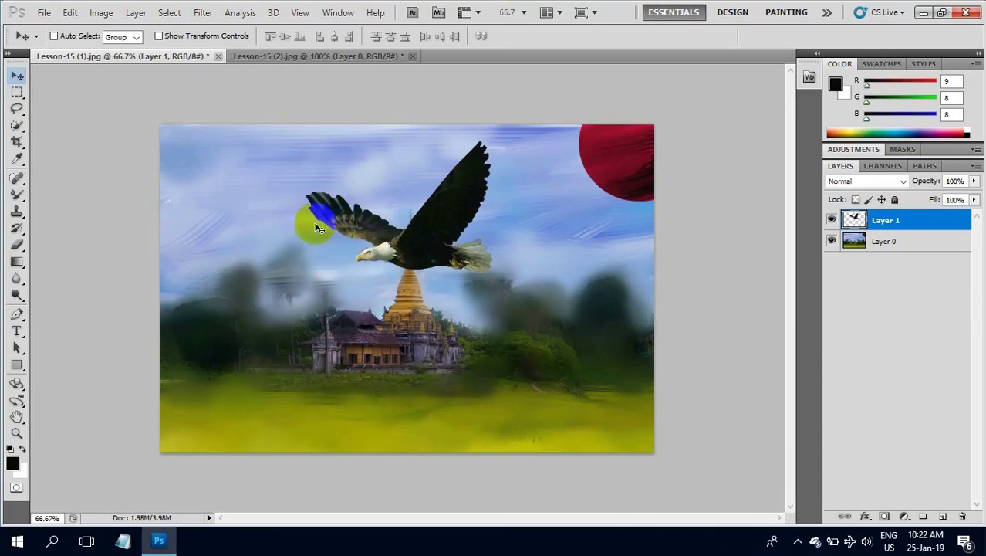
pyautogui.click(348, 238)
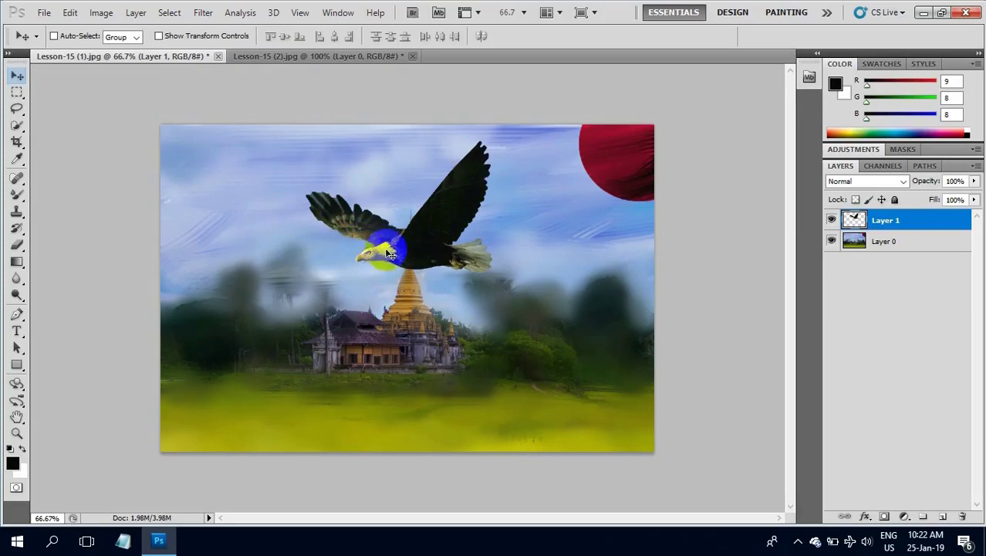
pyautogui.click(349, 244)
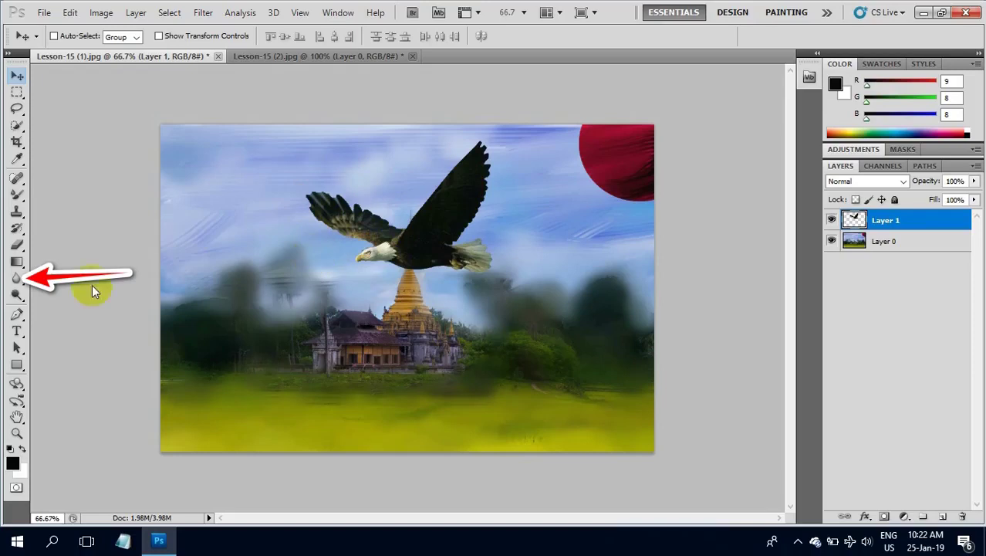
# - Set the Blur Tool to 43 px and soften the edges around the eagle's head and tail
pyautogui.click(17, 279)
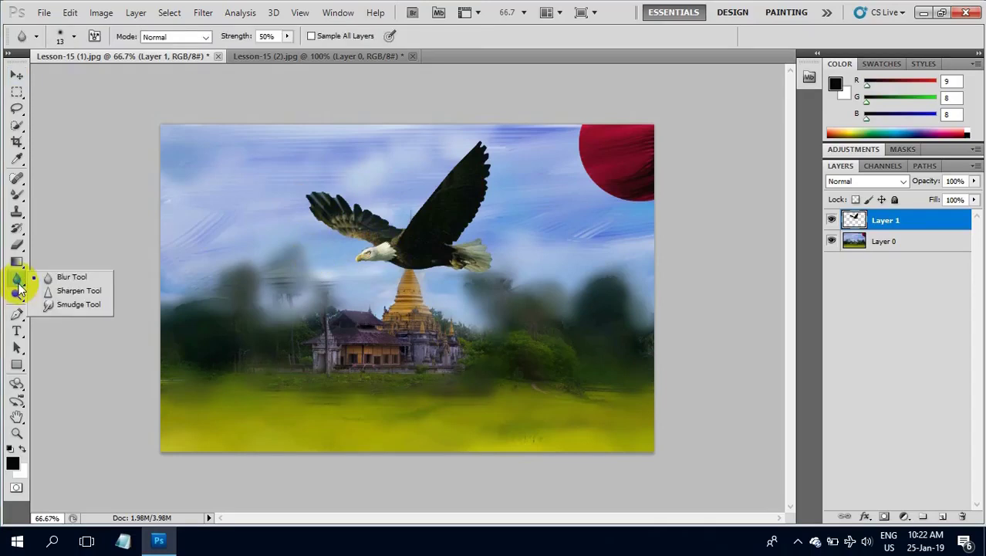
pyautogui.click(70, 278)
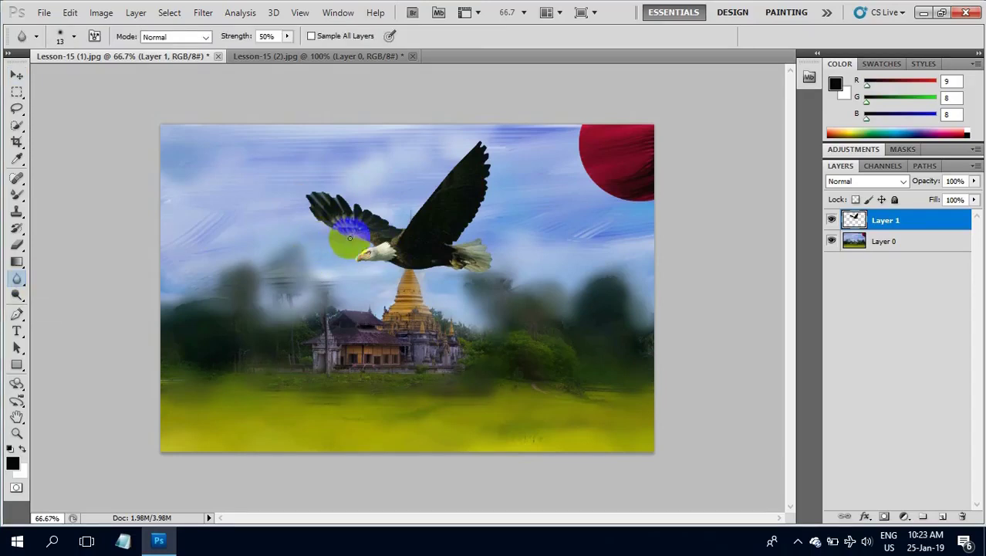
pyautogui.click(74, 38)
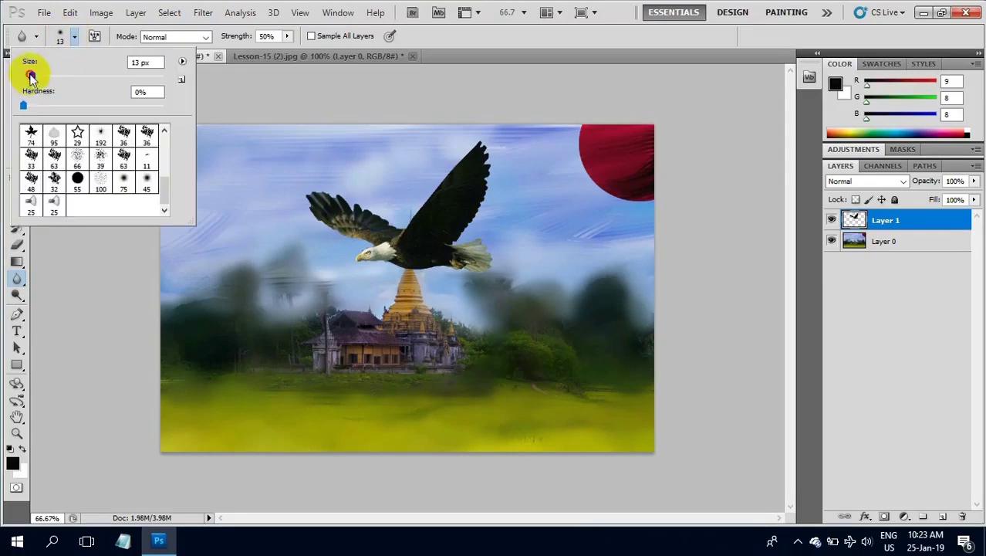
pyautogui.moveTo(52, 74); pyautogui.dragTo(54, 74)
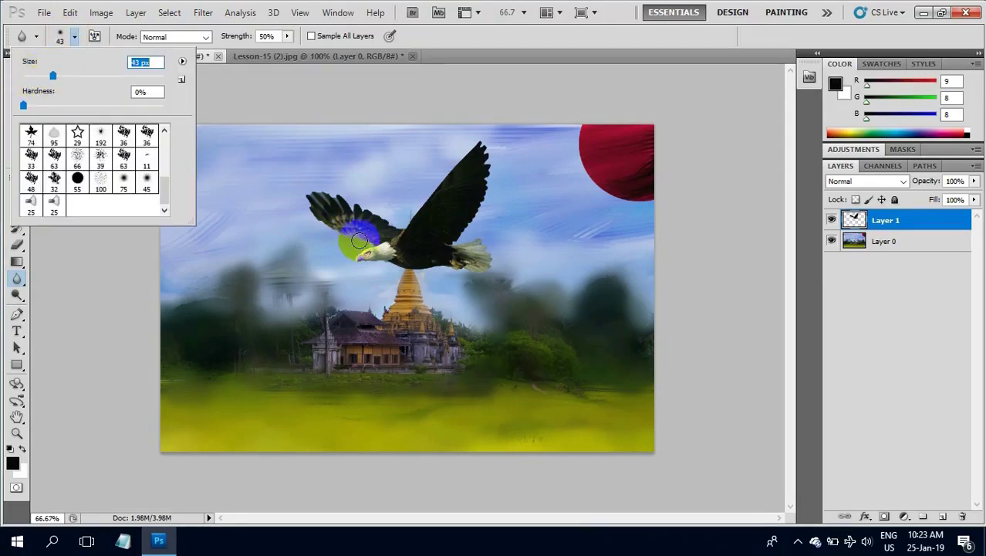
pyautogui.moveTo(369, 244)
pyautogui.mouseDown()
pyautogui.moveTo(316, 218)
pyautogui.moveTo(342, 230)
pyautogui.moveTo(320, 209)
pyautogui.moveTo(325, 195)
pyautogui.moveTo(375, 217)
pyautogui.moveTo(352, 210)
pyautogui.moveTo(347, 231)
pyautogui.moveTo(418, 221)
pyautogui.moveTo(440, 181)
pyautogui.moveTo(462, 165)
pyautogui.moveTo(408, 227)
pyautogui.moveTo(397, 221)
pyautogui.moveTo(452, 165)
pyautogui.moveTo(403, 264)
pyautogui.moveTo(429, 247)
pyautogui.moveTo(384, 265)
pyautogui.mouseUp()
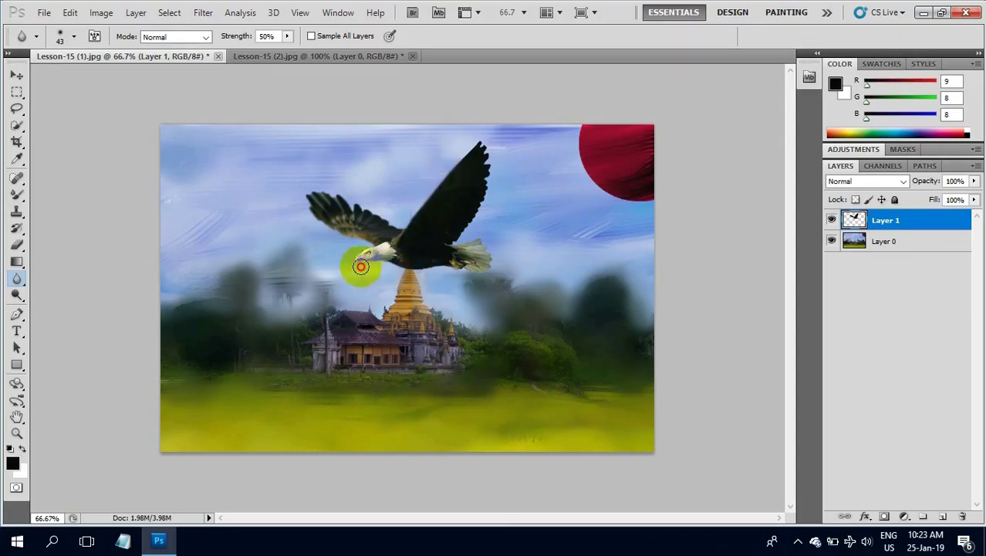
pyautogui.moveTo(448, 259)
pyautogui.mouseDown()
pyautogui.moveTo(460, 267)
pyautogui.moveTo(451, 216)
pyautogui.moveTo(434, 242)
pyautogui.moveTo(408, 227)
pyautogui.moveTo(425, 202)
pyautogui.moveTo(403, 220)
pyautogui.moveTo(354, 225)
pyautogui.moveTo(307, 209)
pyautogui.moveTo(347, 220)
pyautogui.moveTo(405, 274)
pyautogui.moveTo(440, 258)
pyautogui.moveTo(422, 256)
pyautogui.mouseUp()
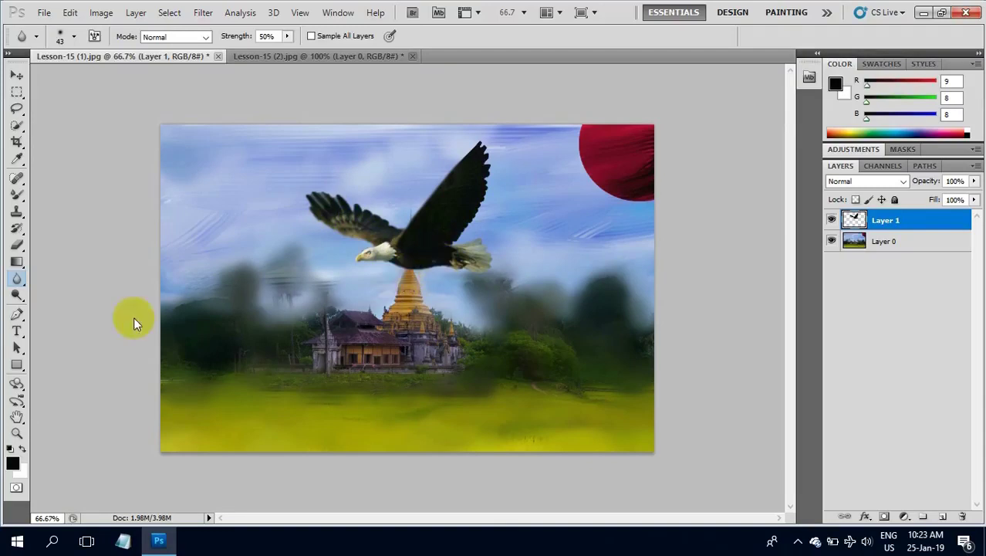
pyautogui.rightClick(23, 287)
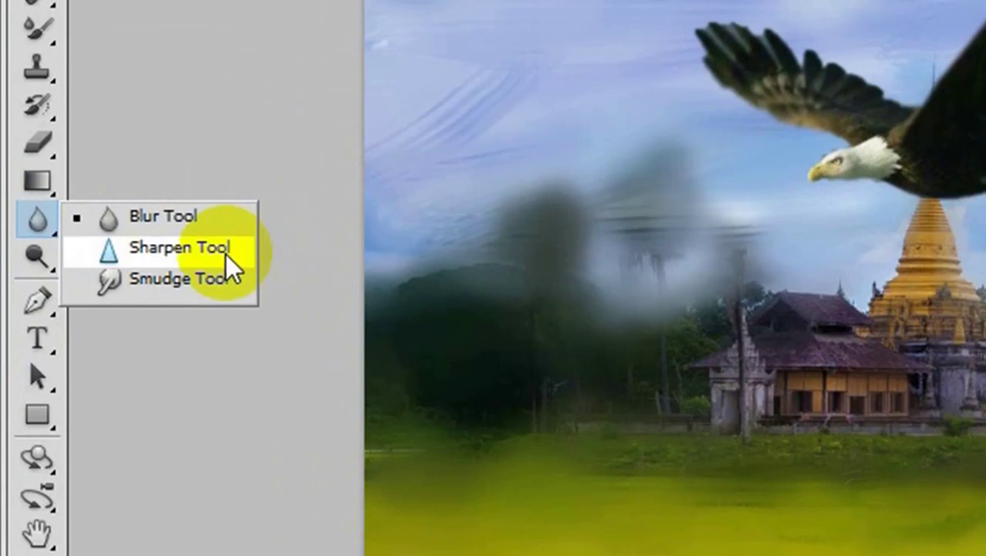
# - Smudge the eagle's wing edges and wing tips into the sky with a 35 px Smudge brush
pyautogui.click(186, 279)
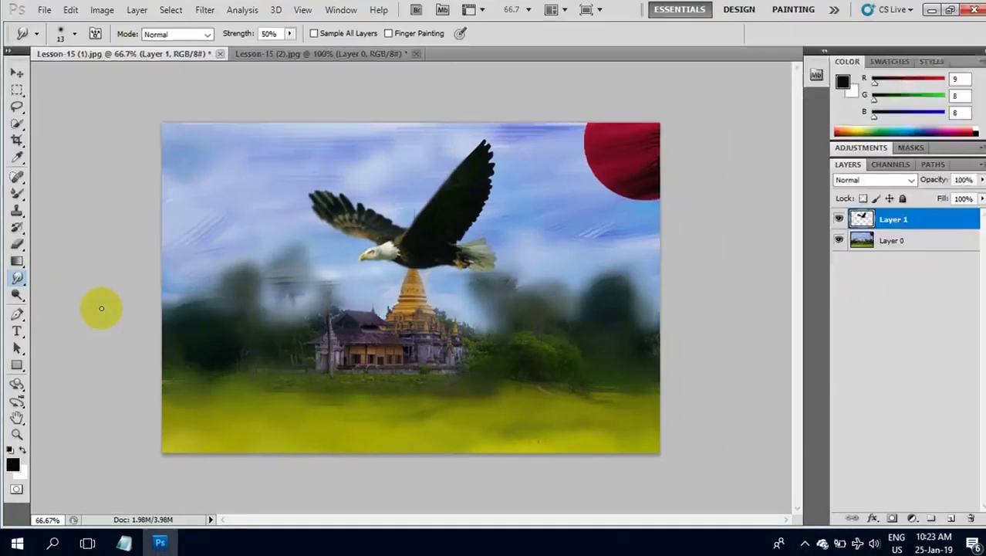
pyautogui.moveTo(165, 305)
pyautogui.mouseDown()
pyautogui.moveTo(322, 196)
pyautogui.moveTo(340, 213)
pyautogui.moveTo(340, 195)
pyautogui.mouseUp()
pyautogui.click(75, 37)
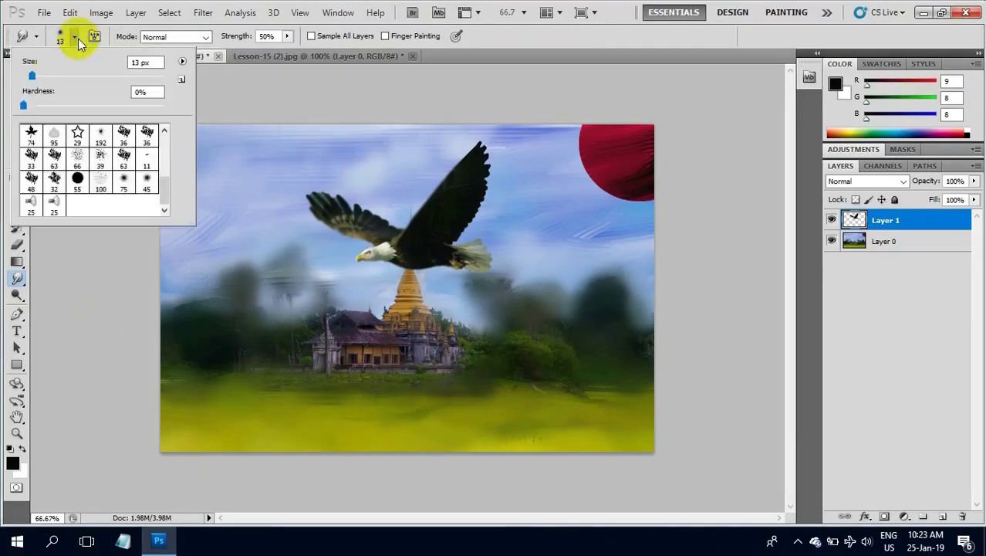
pyautogui.moveTo(31, 75); pyautogui.dragTo(47, 75)
pyautogui.click(305, 197)
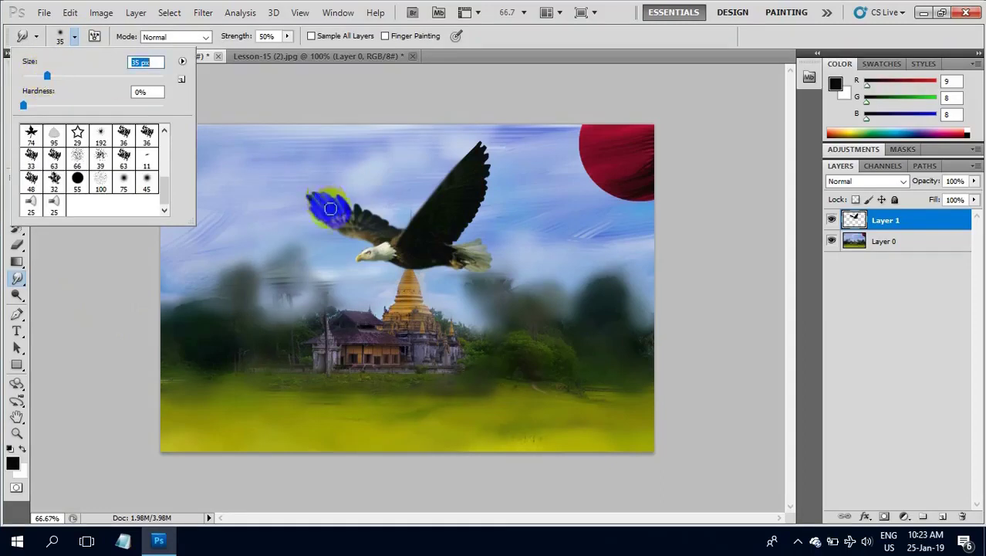
pyautogui.moveTo(331, 208)
pyautogui.mouseDown()
pyautogui.moveTo(309, 193)
pyautogui.moveTo(316, 197)
pyautogui.moveTo(305, 168)
pyautogui.moveTo(363, 220)
pyautogui.moveTo(331, 202)
pyautogui.moveTo(387, 229)
pyautogui.moveTo(352, 202)
pyautogui.moveTo(436, 236)
pyautogui.moveTo(513, 218)
pyautogui.moveTo(458, 218)
pyautogui.mouseUp()
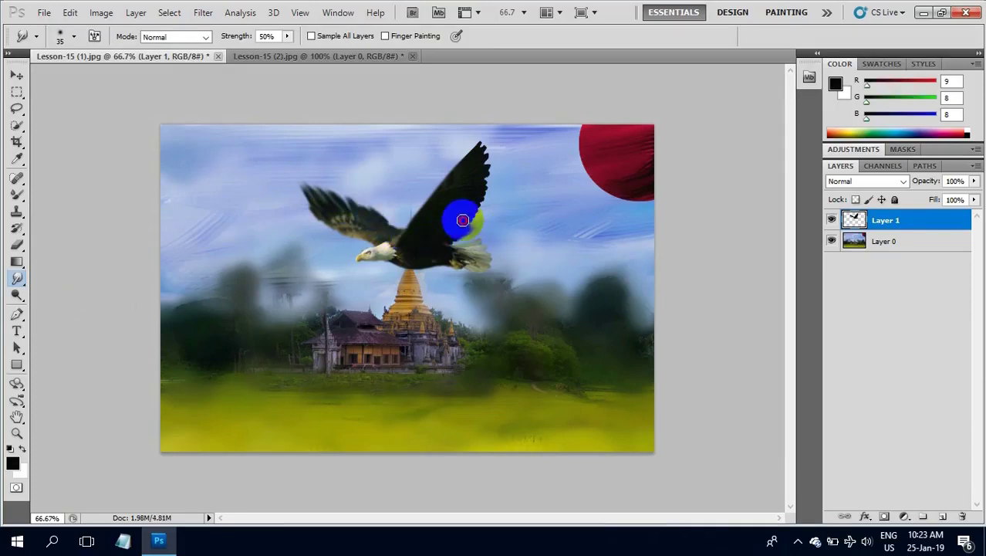
pyautogui.moveTo(514, 196)
pyautogui.mouseDown()
pyautogui.moveTo(459, 213)
pyautogui.moveTo(500, 167)
pyautogui.moveTo(476, 171)
pyautogui.moveTo(471, 154)
pyautogui.moveTo(512, 133)
pyautogui.moveTo(511, 145)
pyautogui.mouseUp()
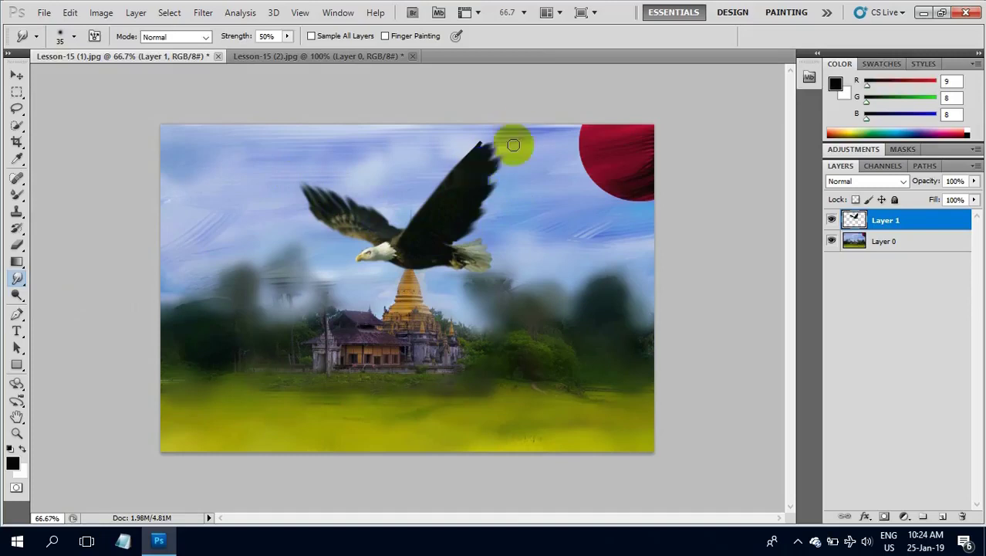
pyautogui.moveTo(480, 181); pyautogui.dragTo(508, 174)
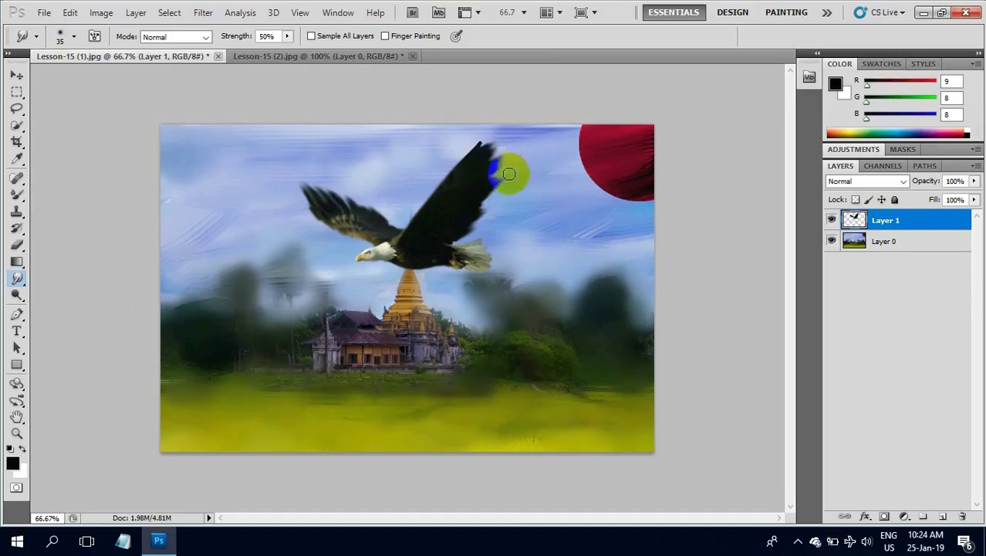
# - Enlarge the Smudge brush to 57 px and smear the wing tip and tail into soft streaks
pyautogui.click(73, 36)
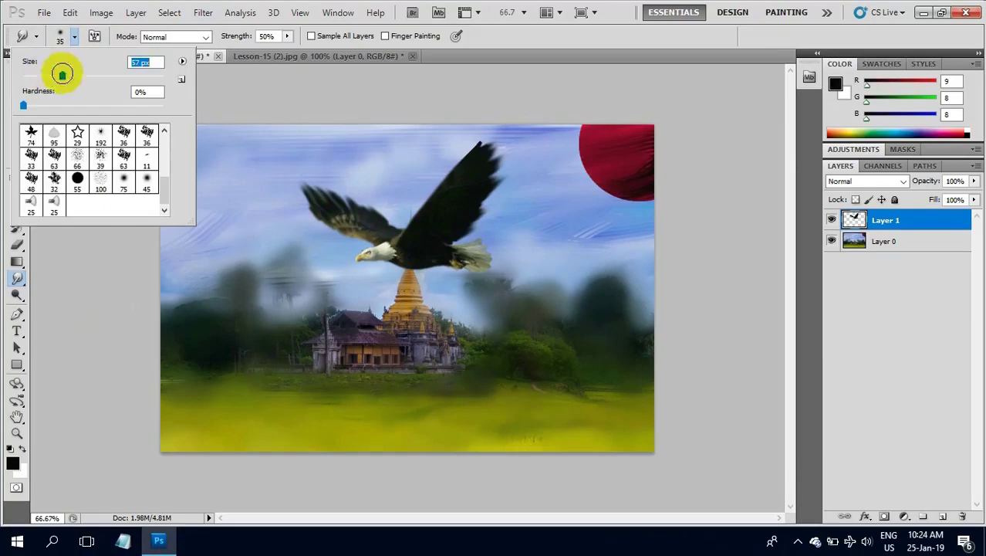
pyautogui.click(62, 74)
pyautogui.moveTo(492, 218)
pyautogui.mouseDown()
pyautogui.moveTo(469, 216)
pyautogui.moveTo(473, 185)
pyautogui.moveTo(502, 165)
pyautogui.moveTo(477, 167)
pyautogui.moveTo(511, 136)
pyautogui.mouseUp()
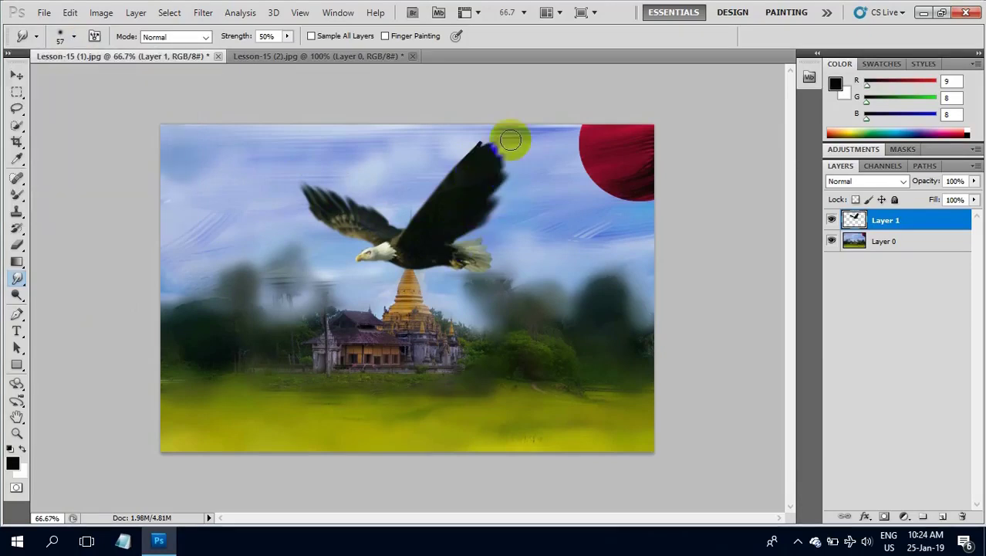
pyautogui.moveTo(477, 253)
pyautogui.mouseDown()
pyautogui.moveTo(520, 236)
pyautogui.moveTo(526, 255)
pyautogui.mouseUp()
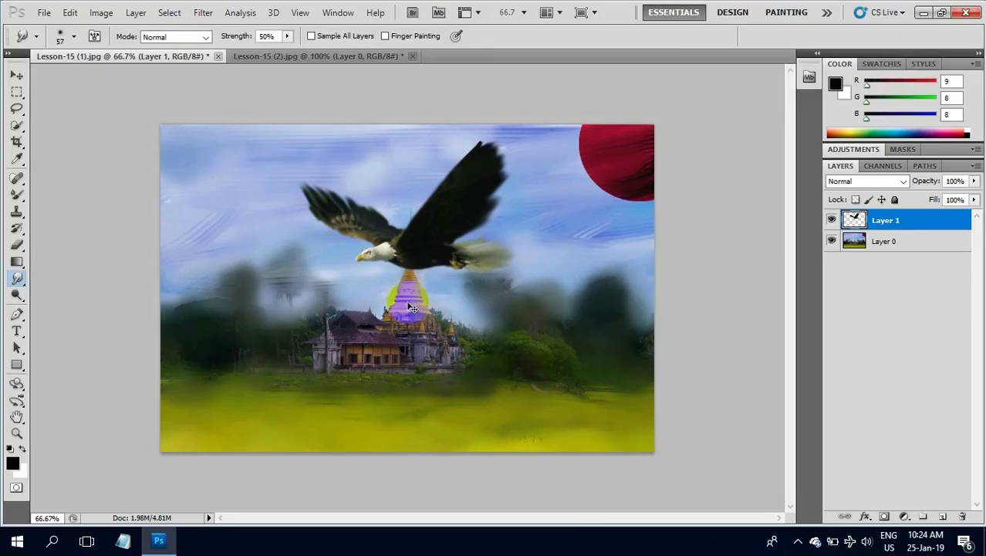
# - Scale the eagle down proportionally to about 40% with Free Transform
pyautogui.hotkey('ctrl', 't')
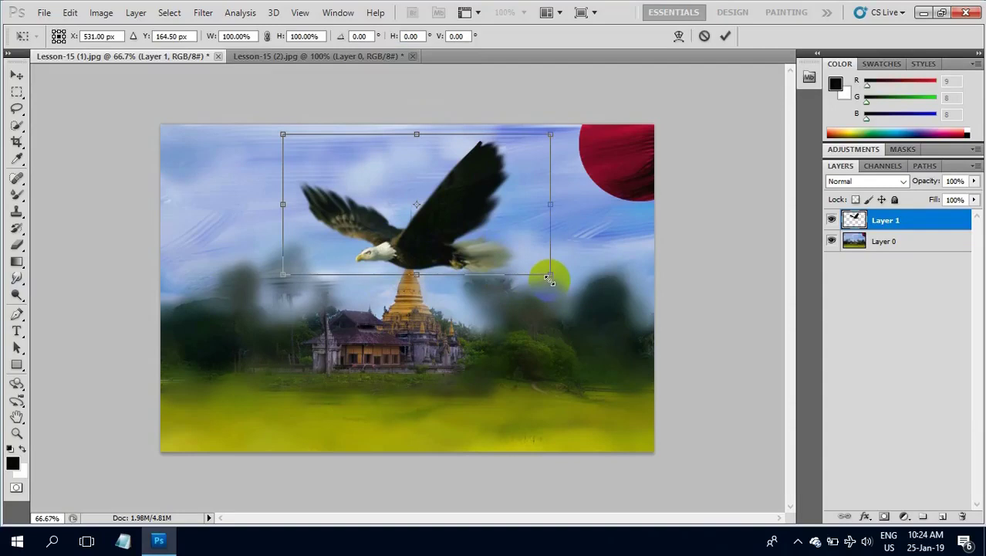
pyautogui.moveTo(550, 274)
pyautogui.mouseDown()
pyautogui.moveTo(339, 191)
pyautogui.moveTo(264, 179)
pyautogui.mouseUp()
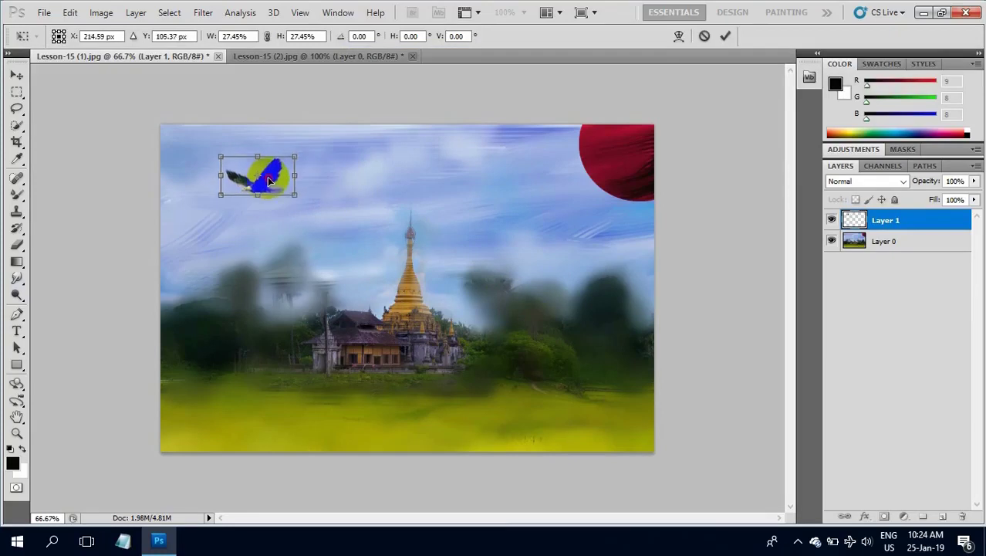
pyautogui.press('Return')
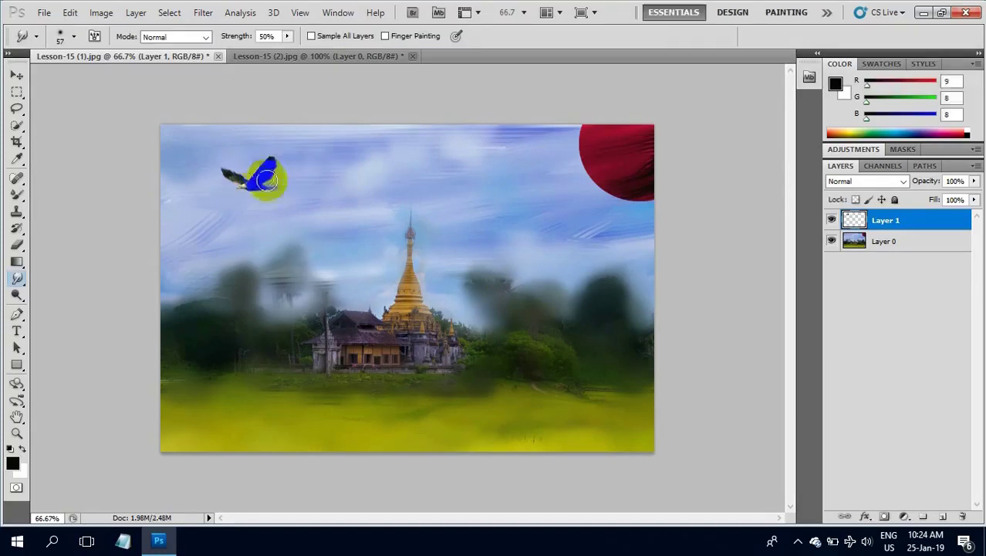
# - Alt-drag two eagle copies to mid-sky and the right, then switch to the banner image
pyautogui.click(14, 78)
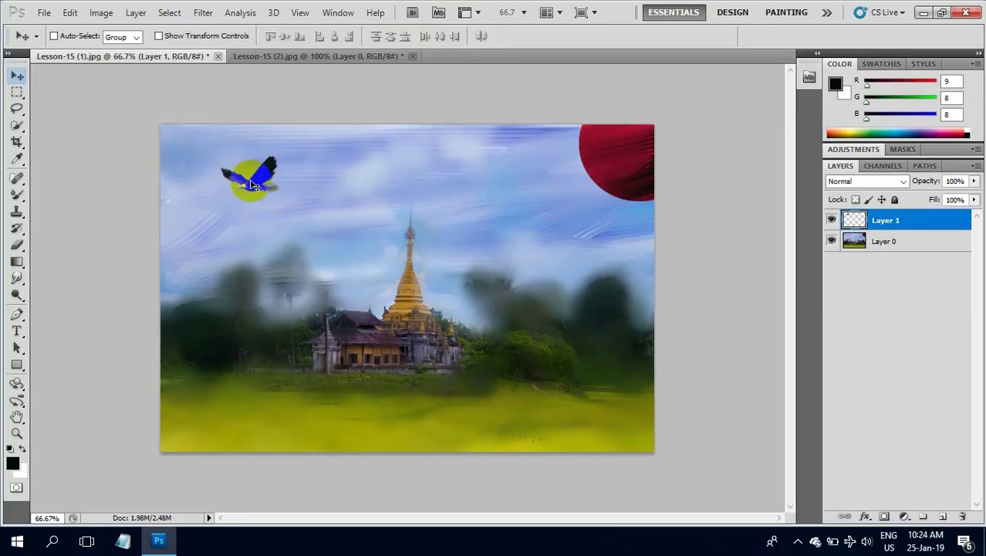
pyautogui.moveTo(263, 188)
pyautogui.mouseDown()
pyautogui.moveTo(359, 199)
pyautogui.moveTo(500, 195)
pyautogui.moveTo(521, 219)
pyautogui.mouseUp()
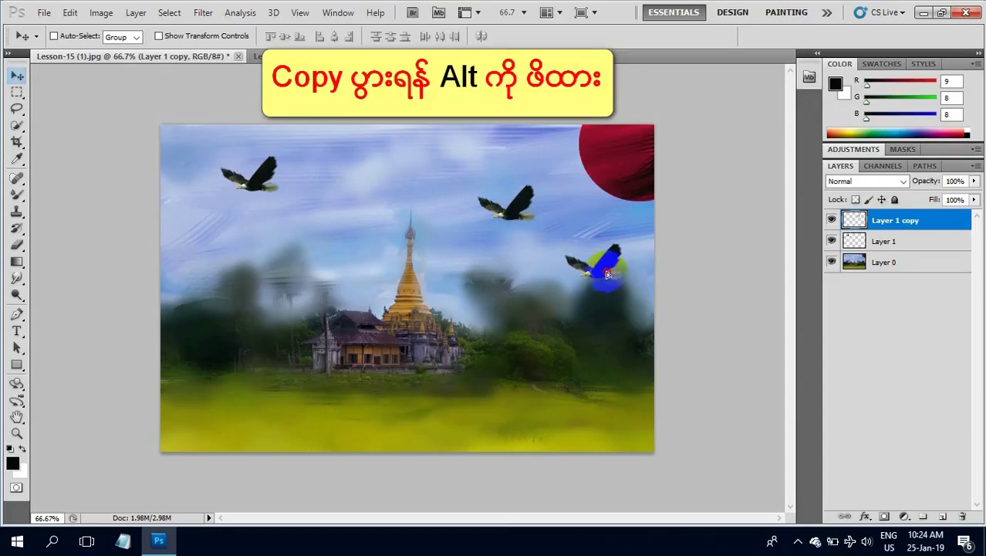
pyautogui.moveTo(600, 276); pyautogui.dragTo(615, 260)
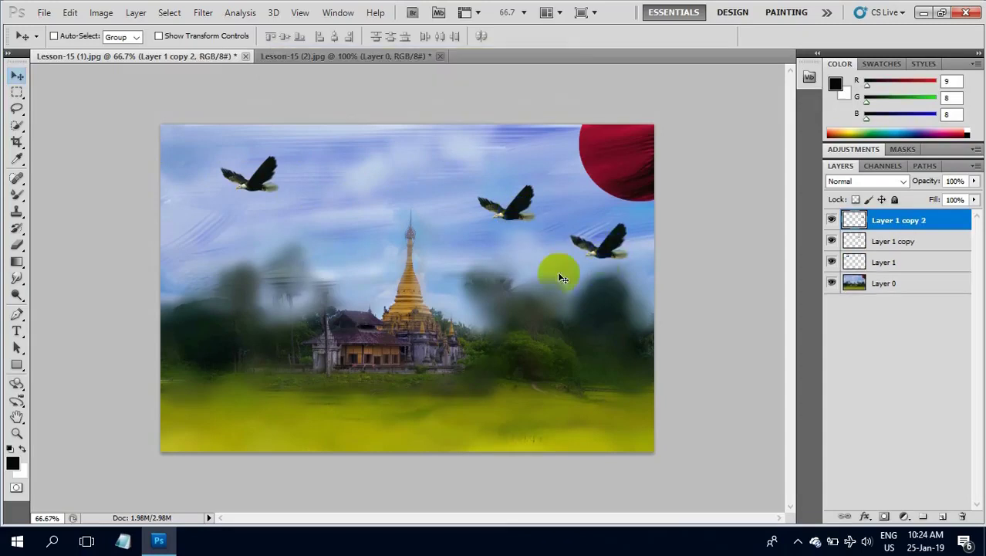
pyautogui.click(329, 56)
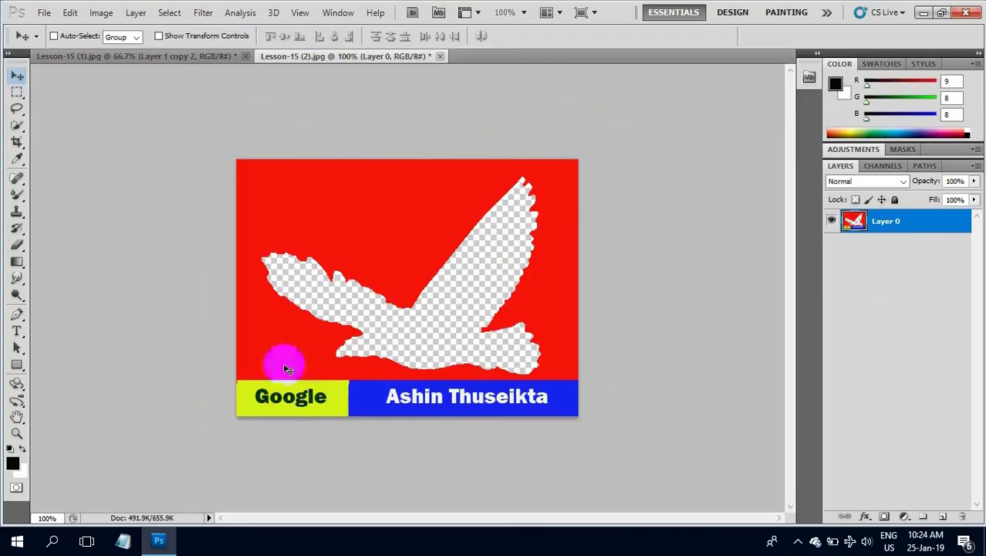
# - Cut the bottom Google/Ashin Thuseikta banner strip from the dove image and paste it into Lesson-15 (1).jpg
pyautogui.click(17, 92)
pyautogui.click(53, 91)
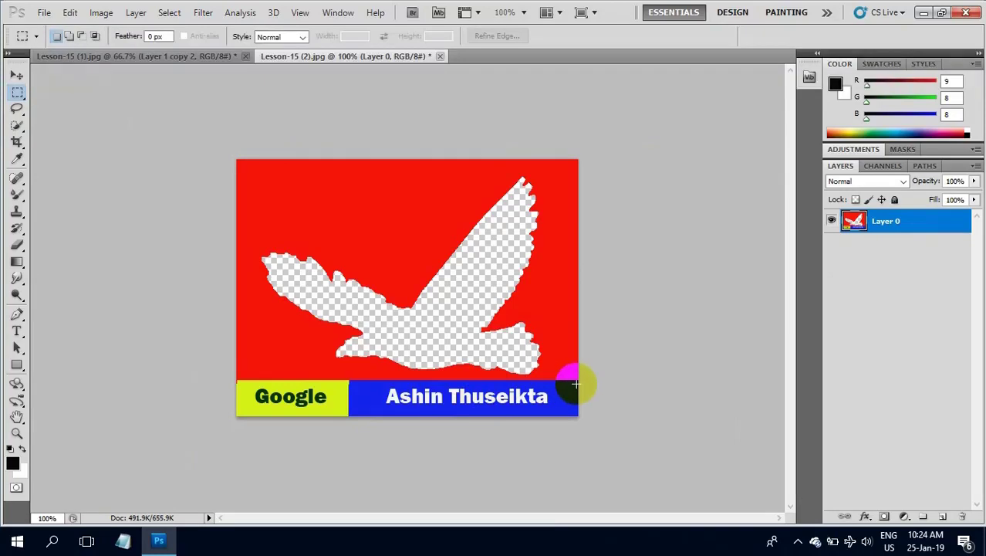
pyautogui.moveTo(569, 390); pyautogui.dragTo(320, 413)
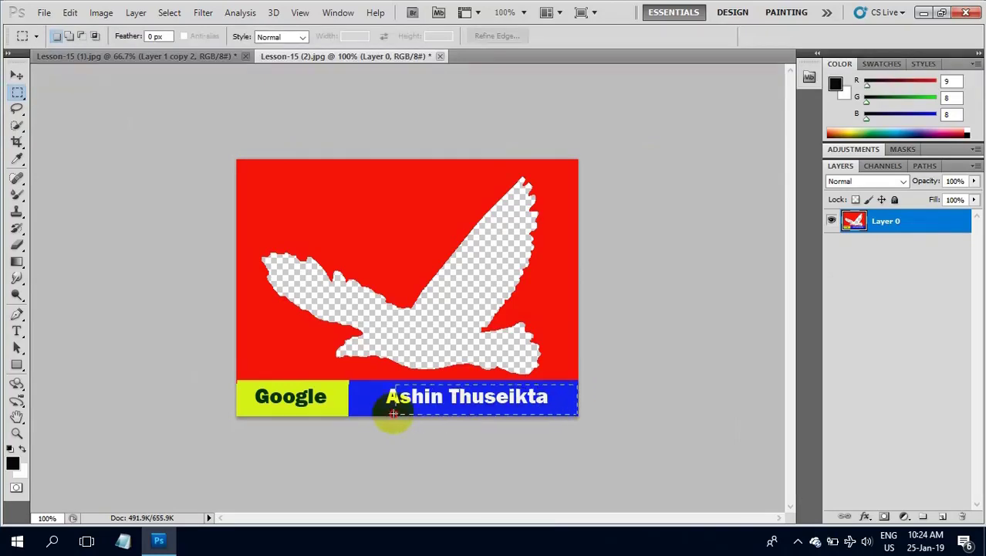
pyautogui.moveTo(320, 412); pyautogui.dragTo(235, 410)
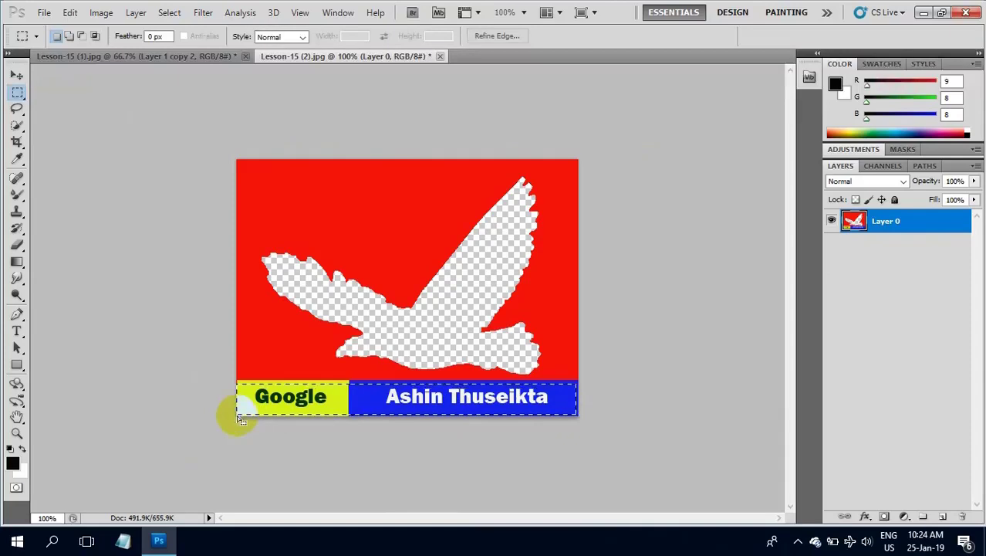
pyautogui.hotkey('ctrl', 'x')
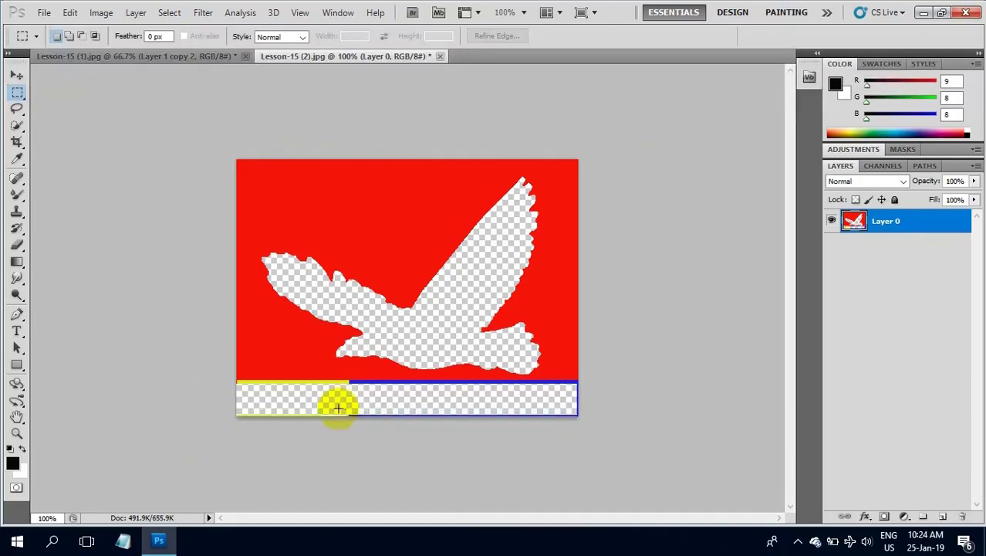
pyautogui.click(191, 57)
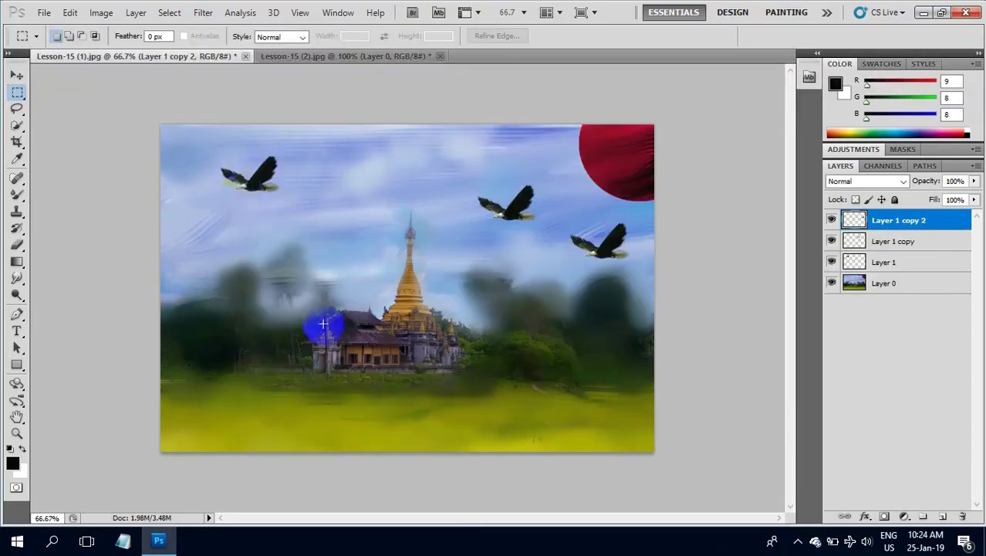
pyautogui.hotkey('ctrl', 'v')
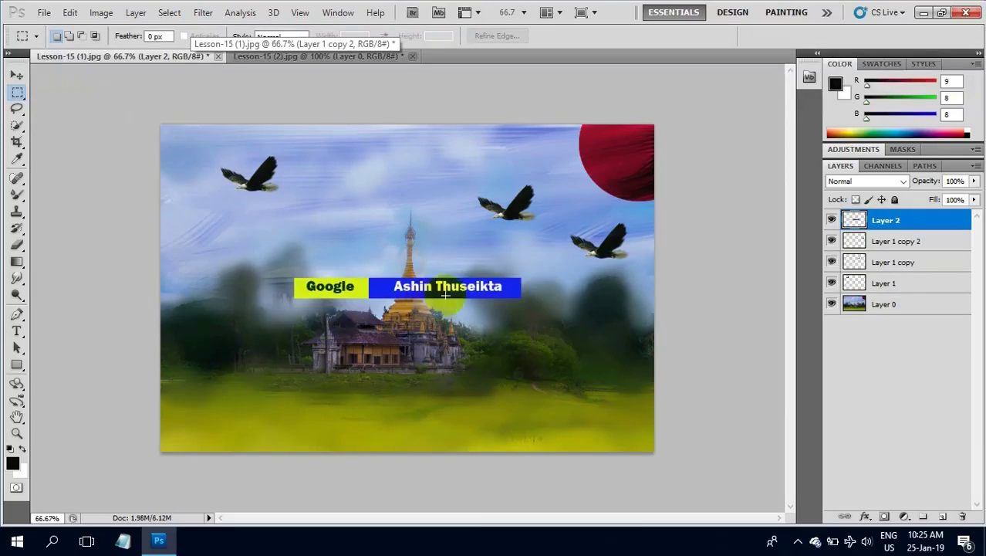
# - Scale the banner about 223% along the landscape's bottom edge, then merge all layers into Layer 2
pyautogui.hotkey('ctrl', 't')
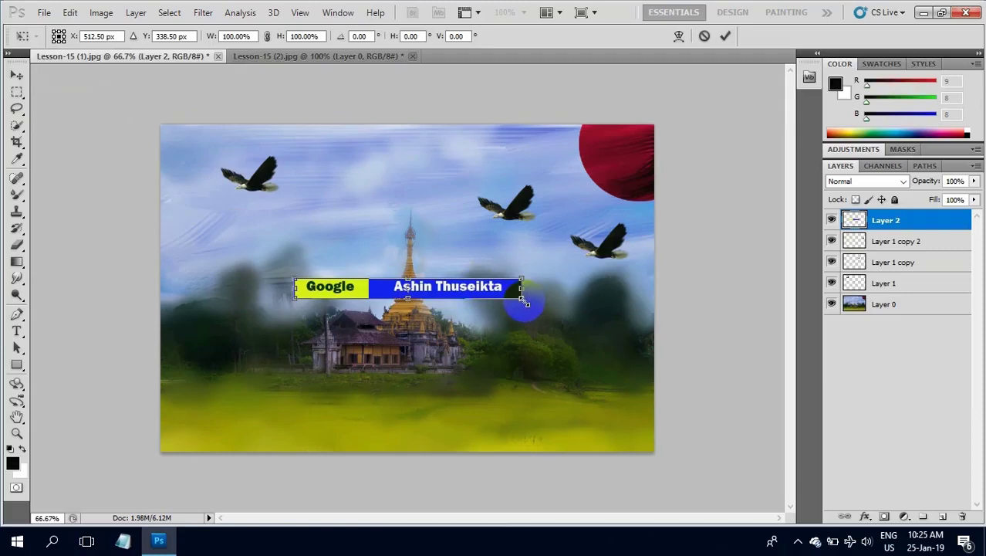
pyautogui.moveTo(523, 299); pyautogui.dragTo(798, 380)
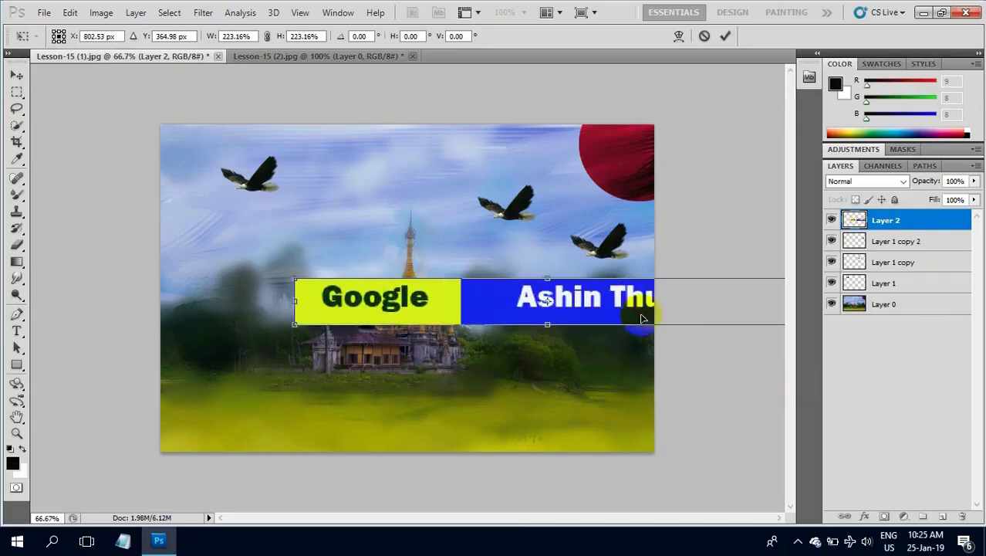
pyautogui.moveTo(640, 312)
pyautogui.mouseDown()
pyautogui.moveTo(576, 314)
pyautogui.moveTo(476, 359)
pyautogui.moveTo(484, 434)
pyautogui.moveTo(500, 441)
pyautogui.moveTo(467, 442)
pyautogui.mouseUp()
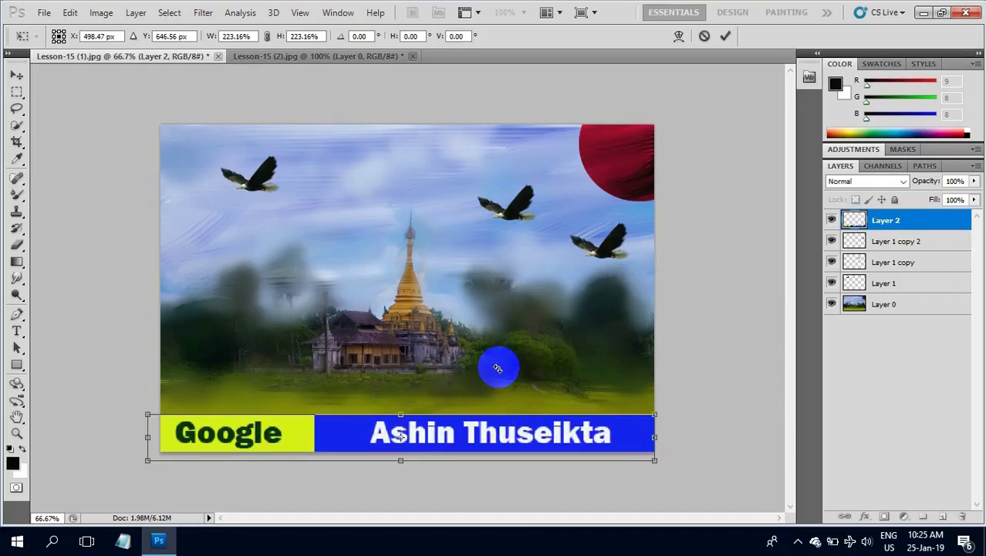
pyautogui.press('Return')
pyautogui.press('m')
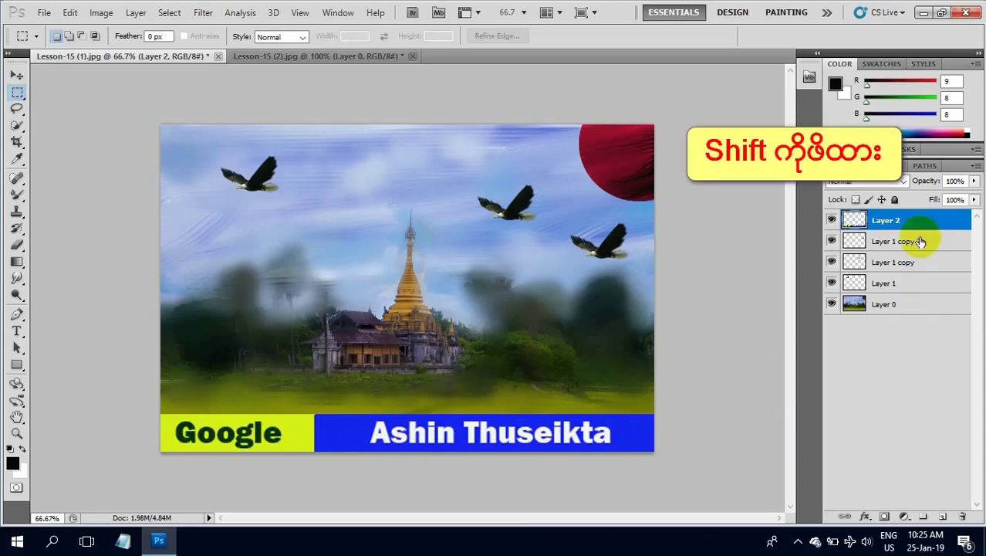
pyautogui.keyDown('shift'); pyautogui.click(904, 305); pyautogui.keyUp('shift')
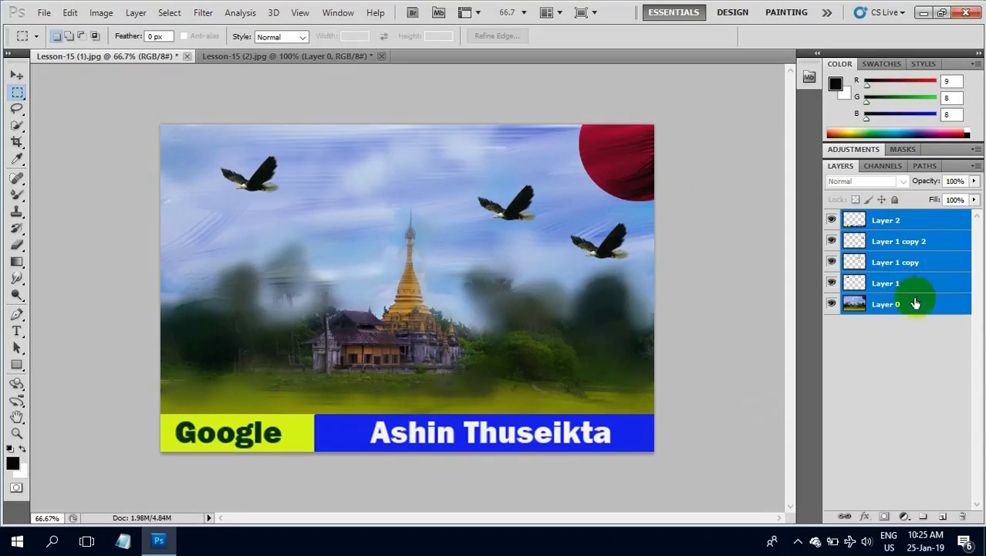
pyautogui.hotkey('ctrl', 'e')
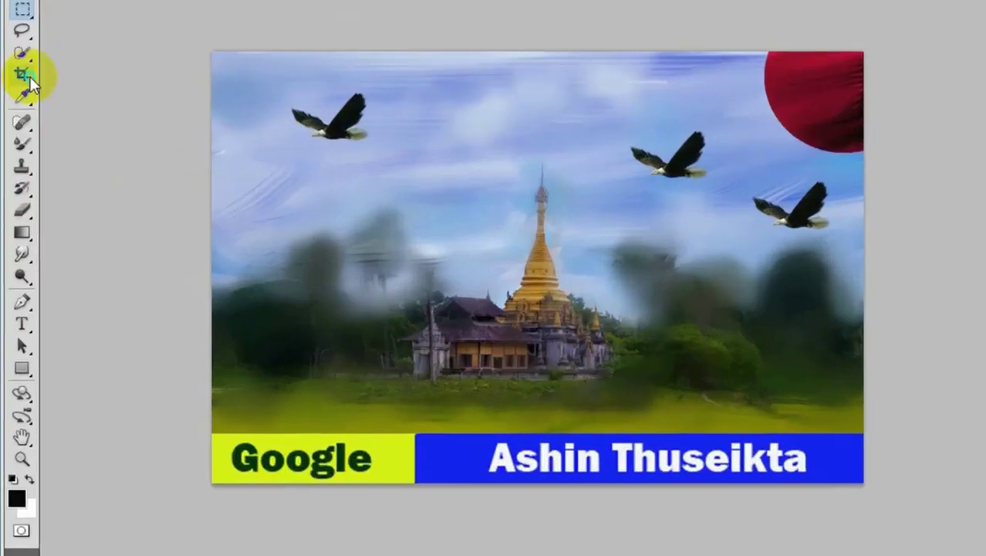
# - With the Slice Tool, slice around the pagoda spire and delete the unwanted temple slice
pyautogui.rightClick(29, 77)
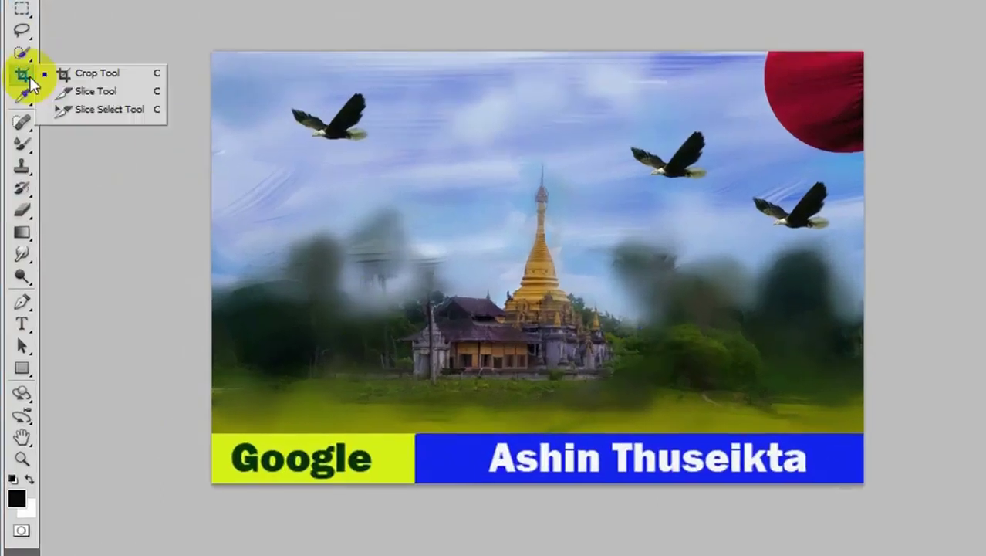
pyautogui.click(85, 91)
pyautogui.moveTo(406, 172); pyautogui.dragTo(580, 248)
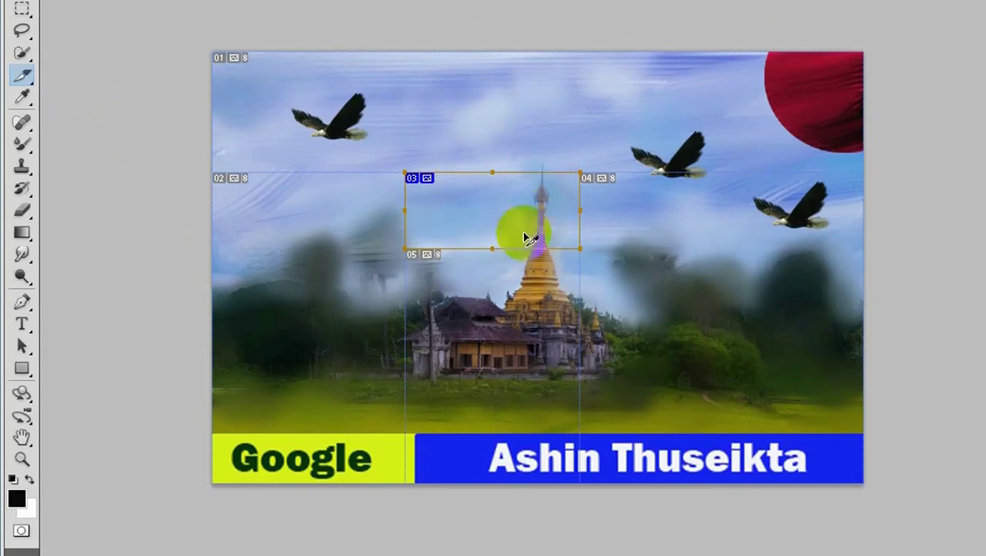
pyautogui.click(473, 307)
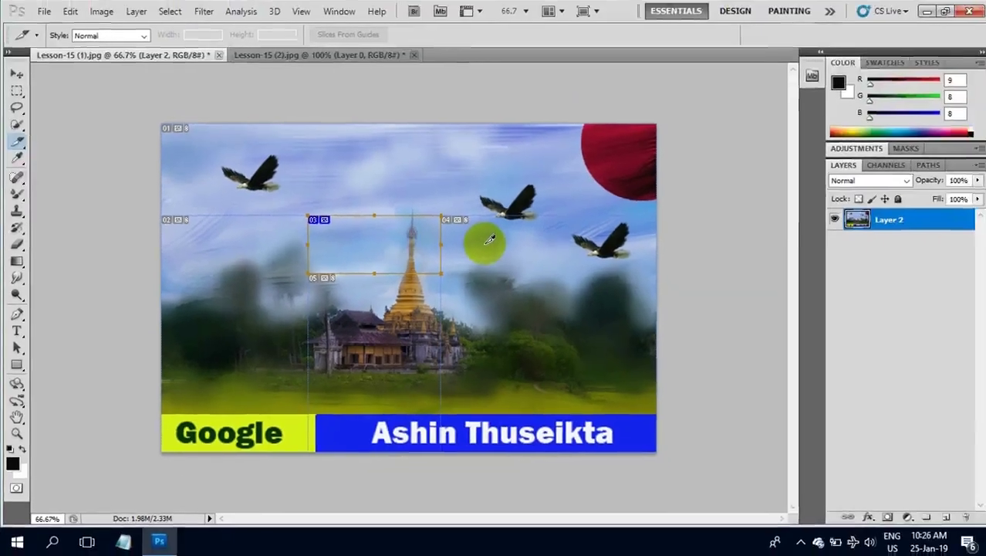
pyautogui.press('Delete')
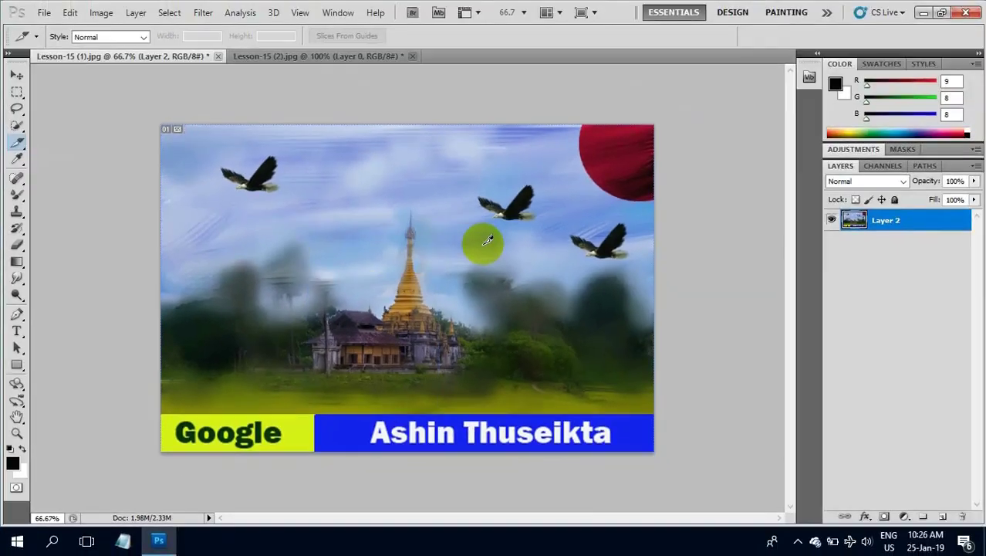
# - Draw a new slice over the pagoda spire
pyautogui.rightClick(17, 139)
pyautogui.click(65, 151)
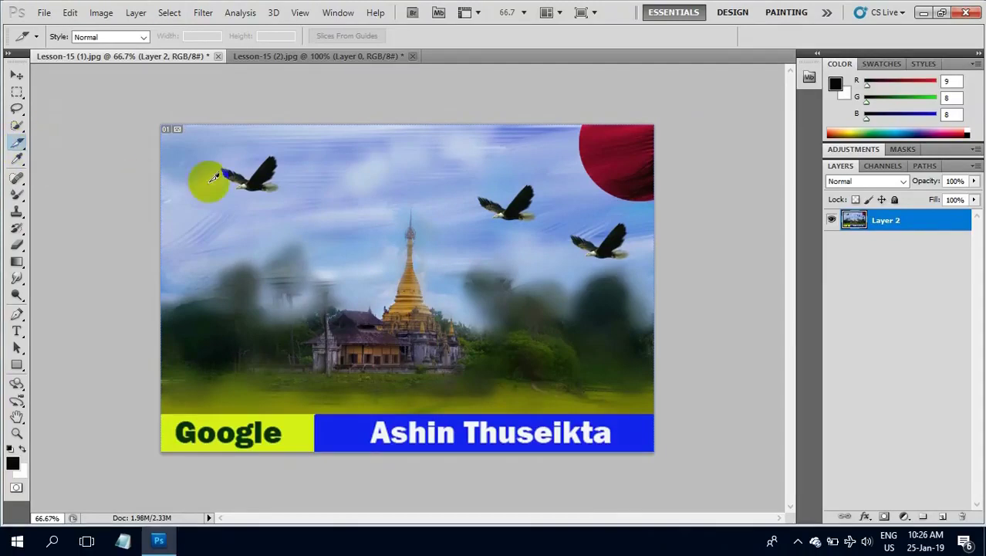
pyautogui.moveTo(278, 201); pyautogui.dragTo(458, 293)
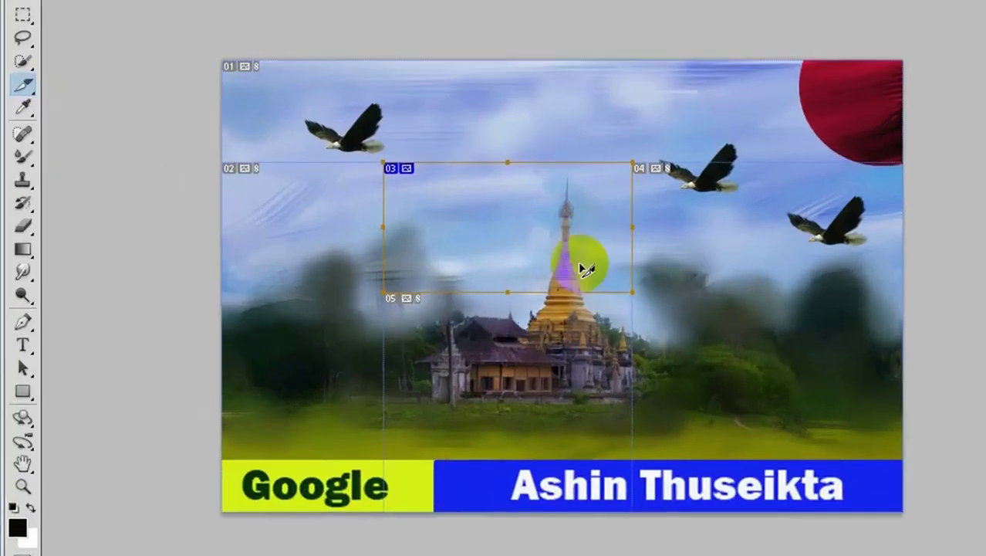
# - Using Slice Select, shrink slice 03 and make the banner's yellow Google block its own slice
pyautogui.rightClick(25, 74)
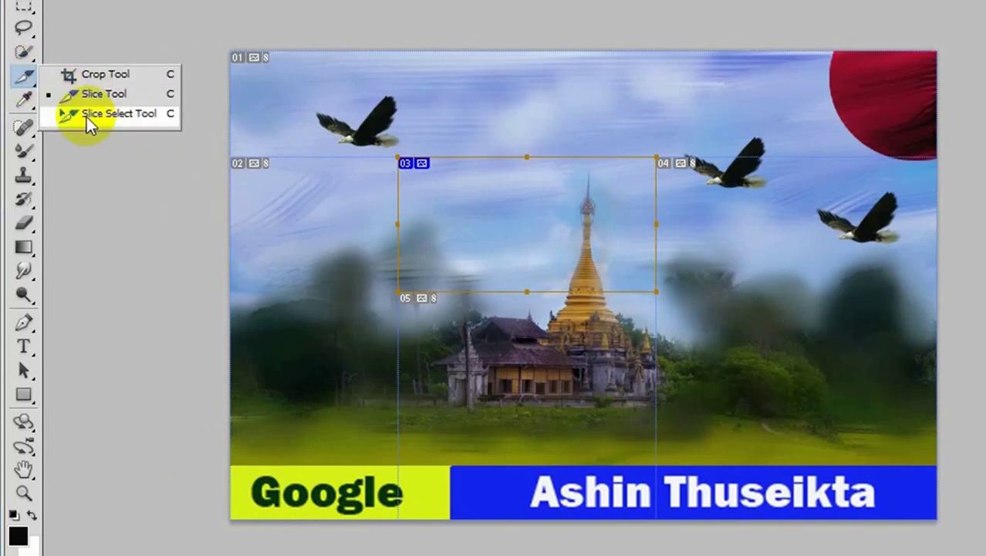
pyautogui.click(114, 117)
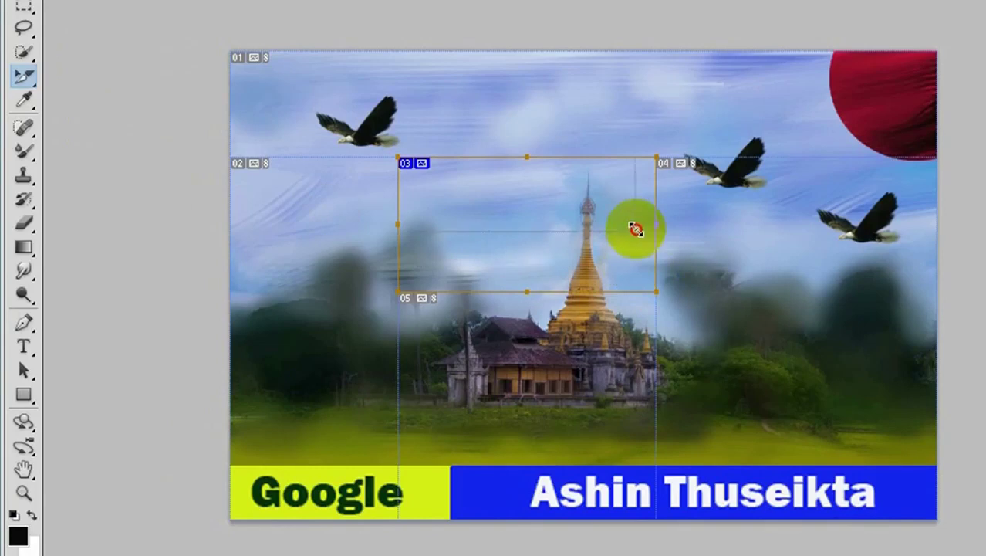
pyautogui.moveTo(656, 288); pyautogui.dragTo(617, 213)
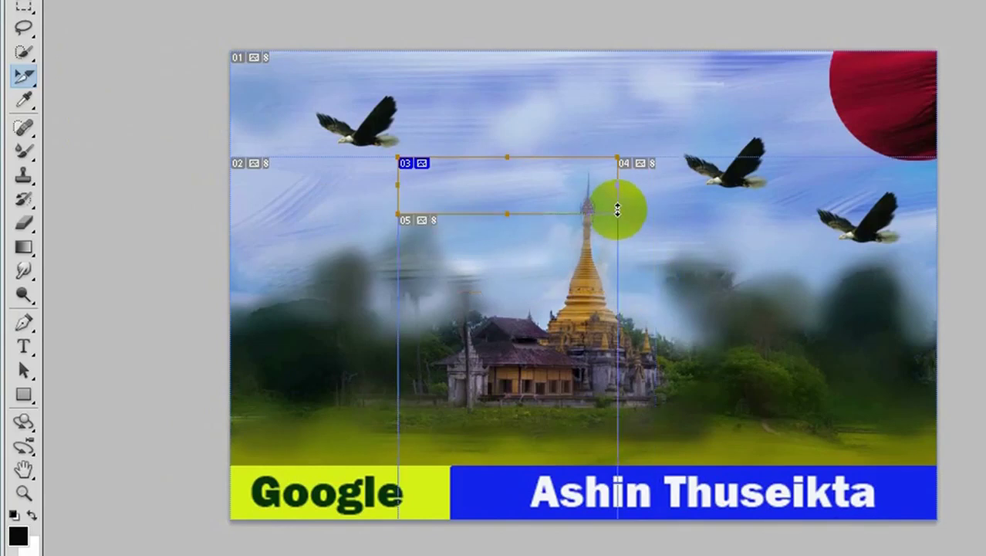
pyautogui.moveTo(463, 340); pyautogui.dragTo(392, 479)
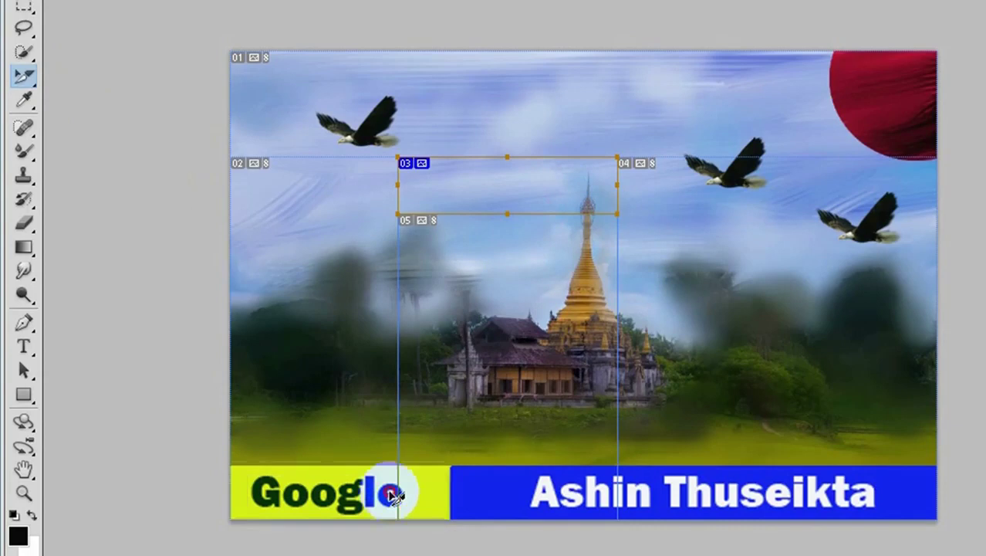
pyautogui.moveTo(392, 478)
pyautogui.mouseDown()
pyautogui.moveTo(394, 490)
pyautogui.moveTo(401, 480)
pyautogui.mouseUp()
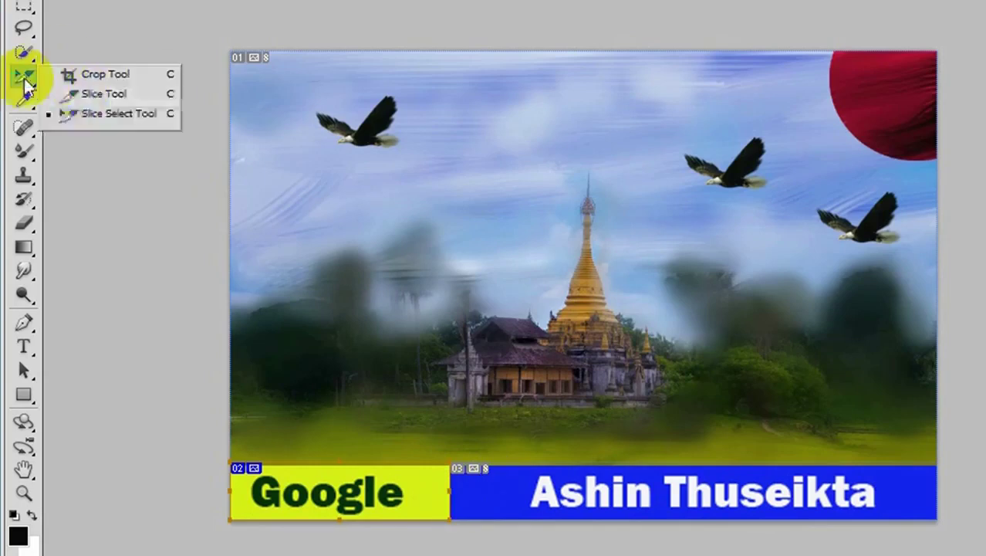
# - Slice off the blue name section, then slice the landscape from the top-right corner down to the banner
pyautogui.moveTo(17, 82); pyautogui.dragTo(84, 92)
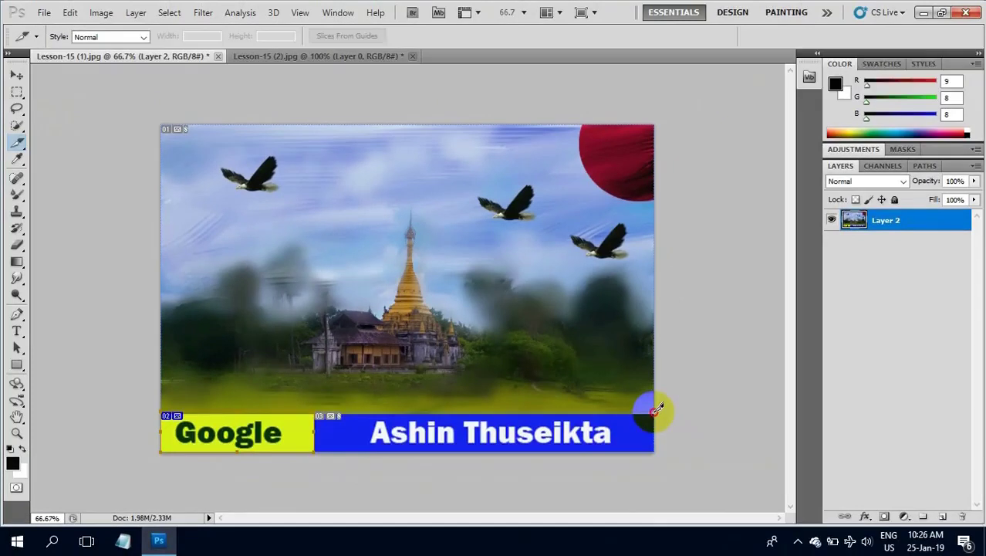
pyautogui.moveTo(654, 409); pyautogui.dragTo(323, 458)
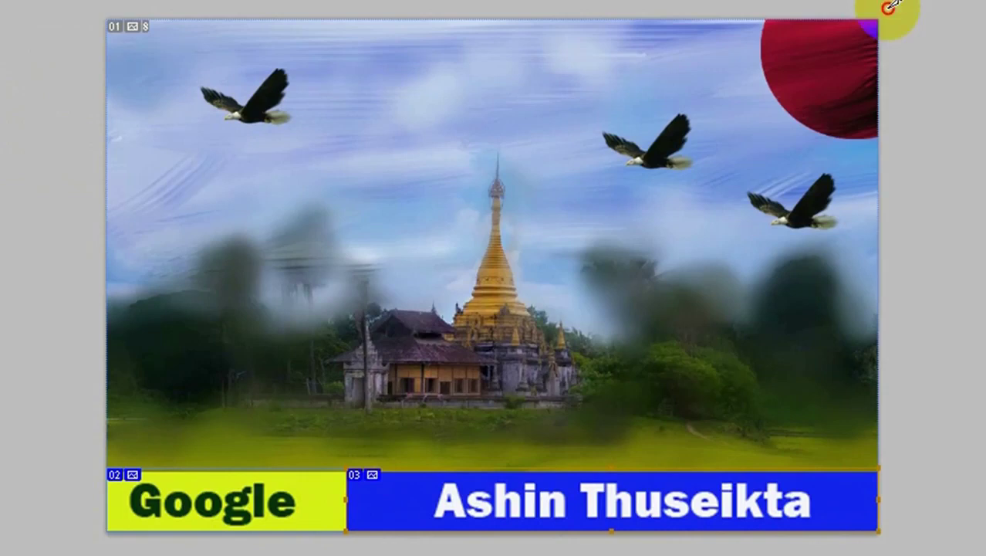
pyautogui.moveTo(657, 117); pyautogui.dragTo(595, 207)
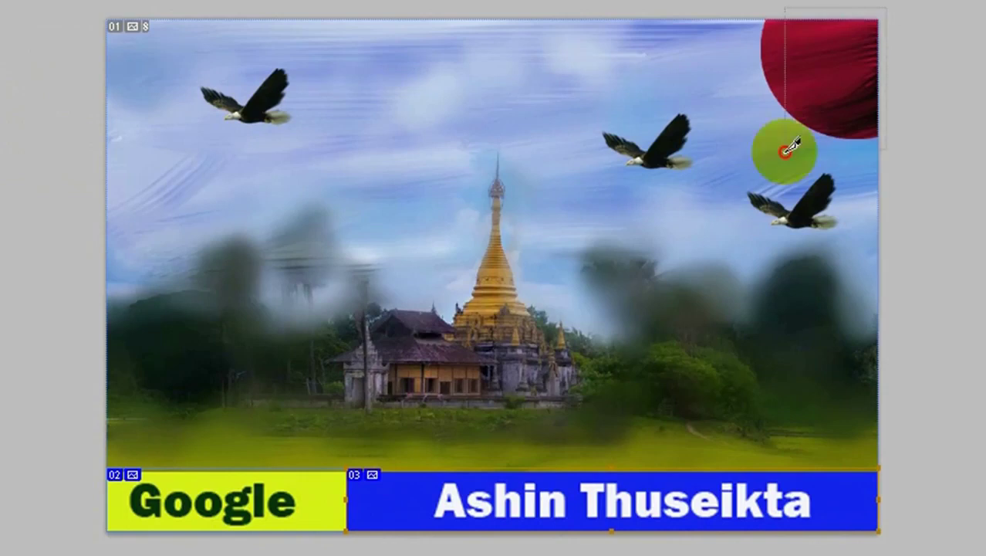
pyautogui.moveTo(786, 150); pyautogui.dragTo(91, 468)
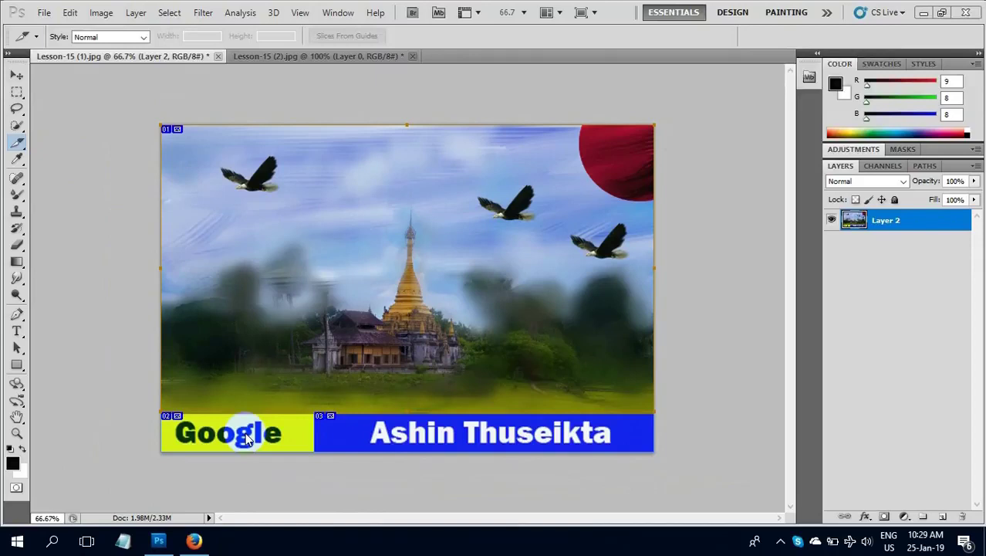
pyautogui.click(924, 11)
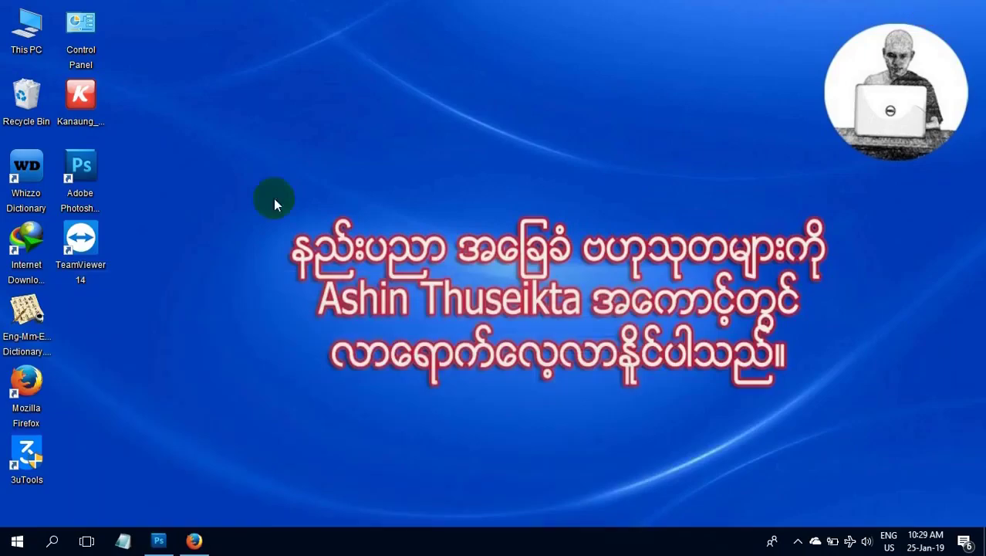
# - Launch Firefox from the desktop and load the google.com homepage
pyautogui.click(32, 383)
pyautogui.doubleClick(33, 384)
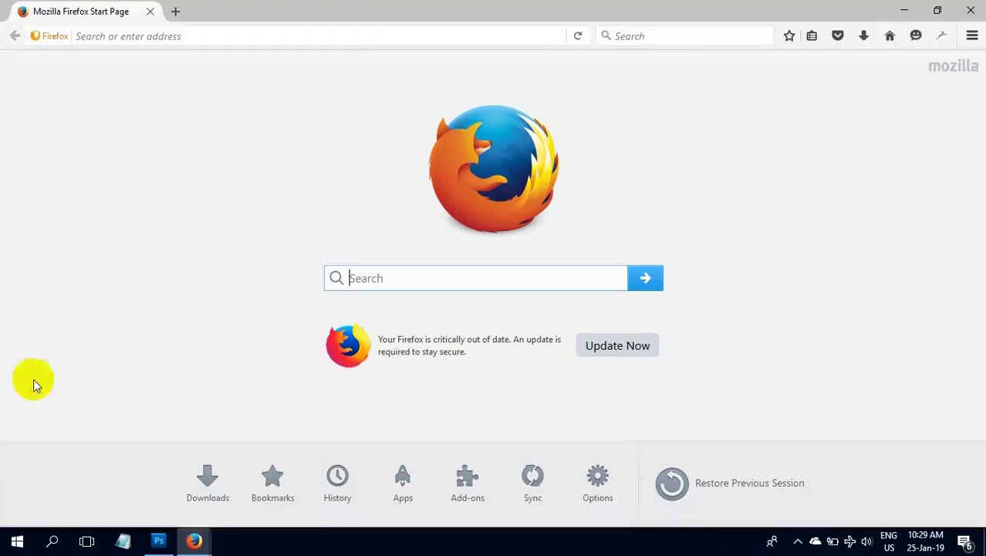
pyautogui.click(205, 32)
pyautogui.write('Google.com/')
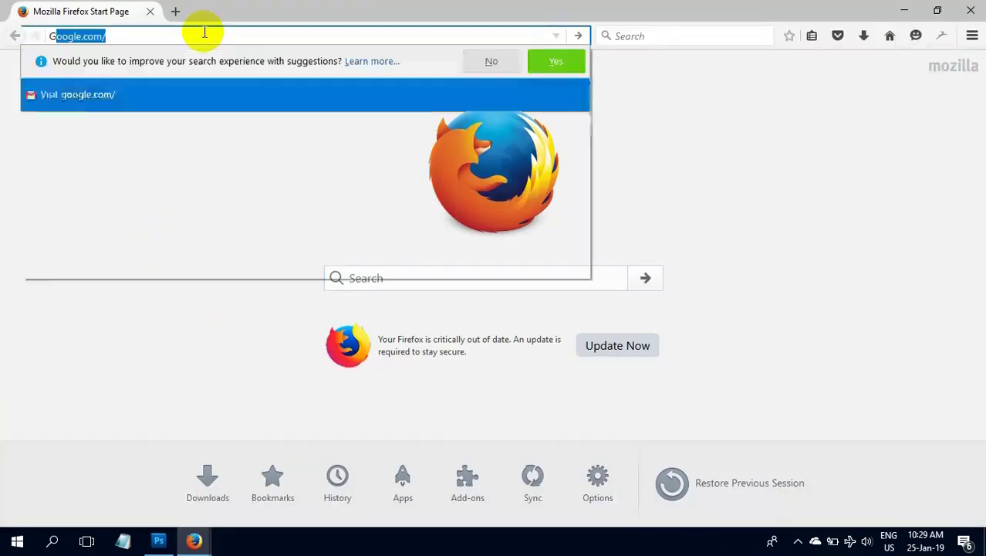
pyautogui.press('Return')
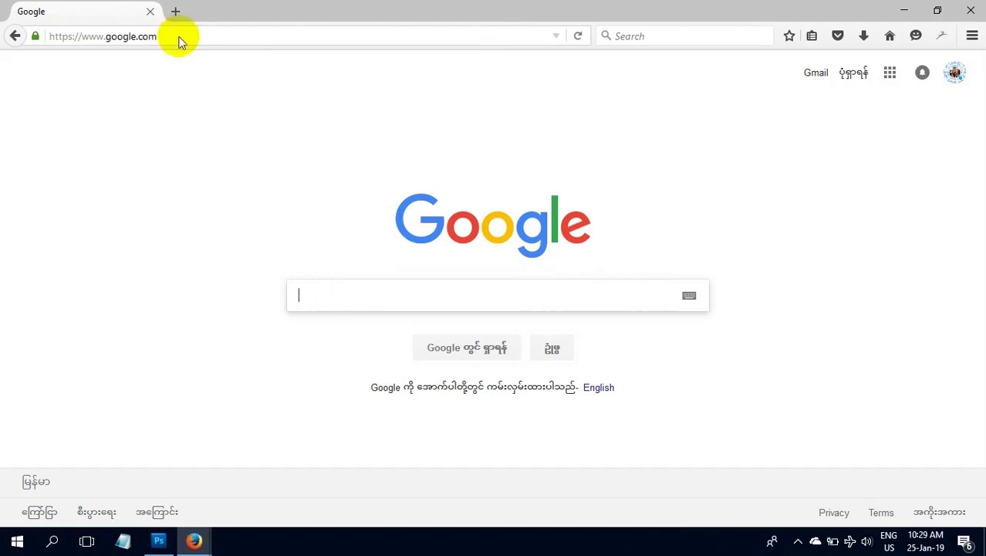
pyautogui.press('F5')
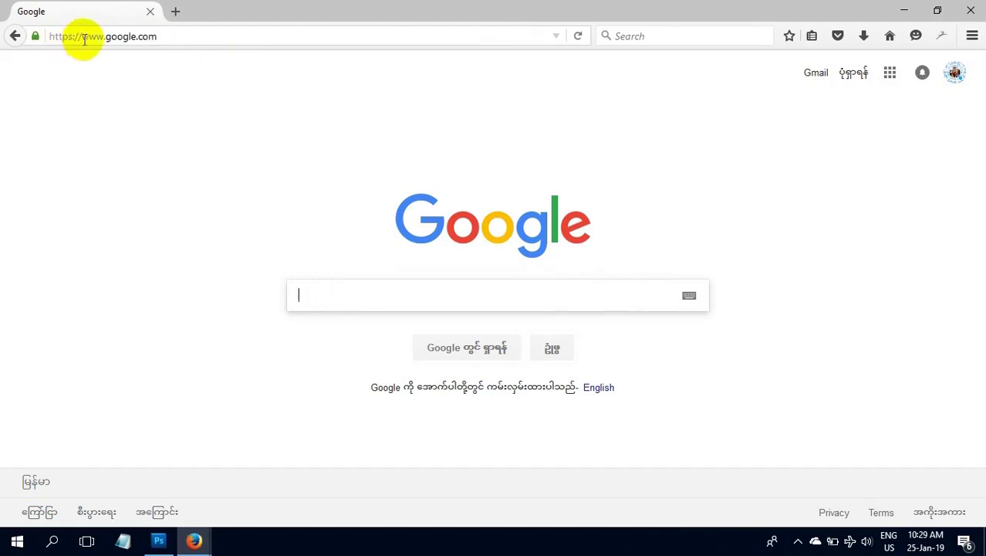
pyautogui.moveTo(171, 37); pyautogui.dragTo(47, 26)
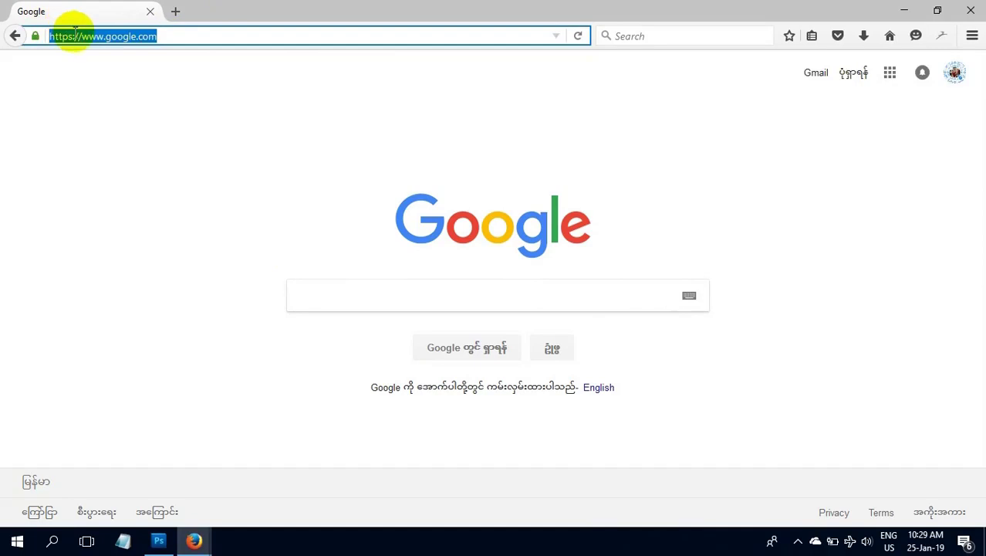
pyautogui.rightClick(75, 31)
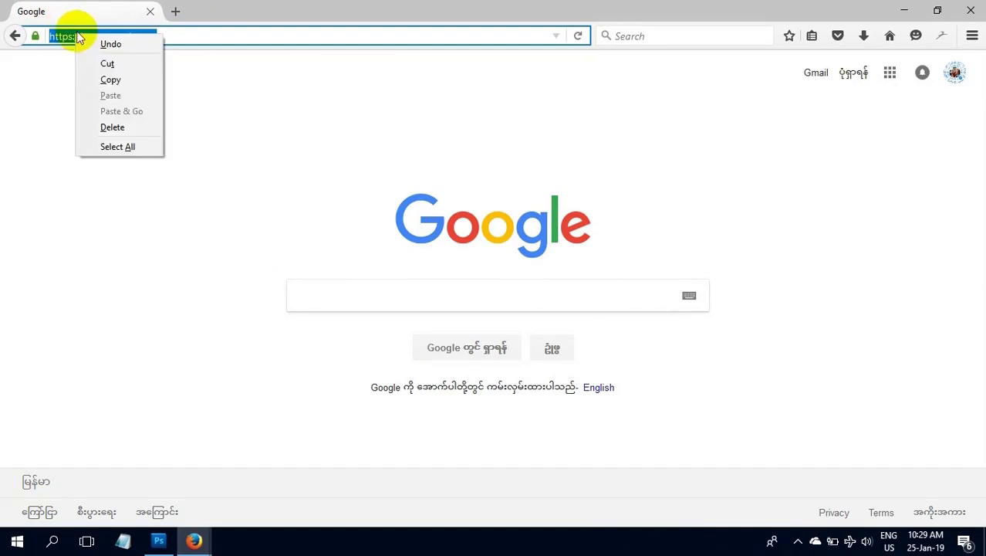
pyautogui.click(112, 80)
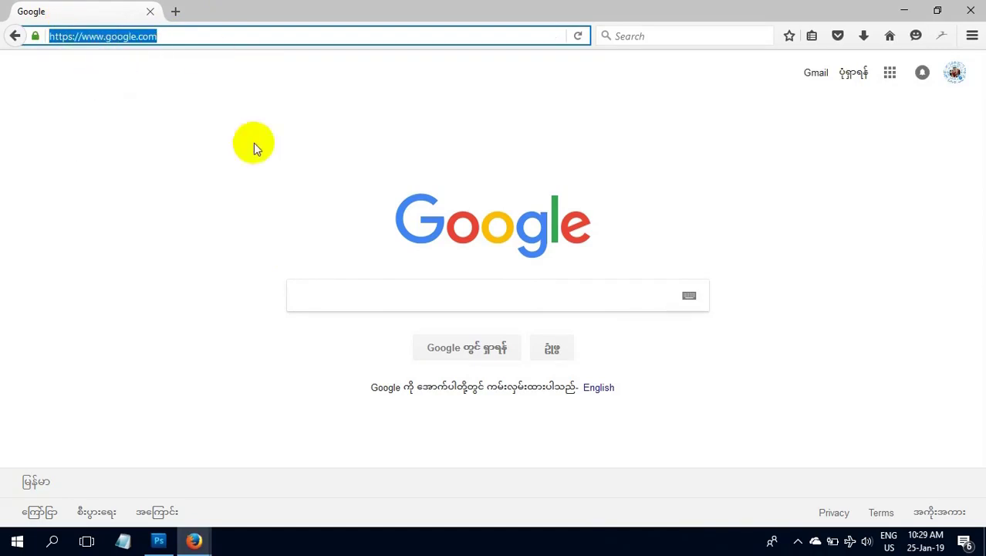
pyautogui.click(908, 11)
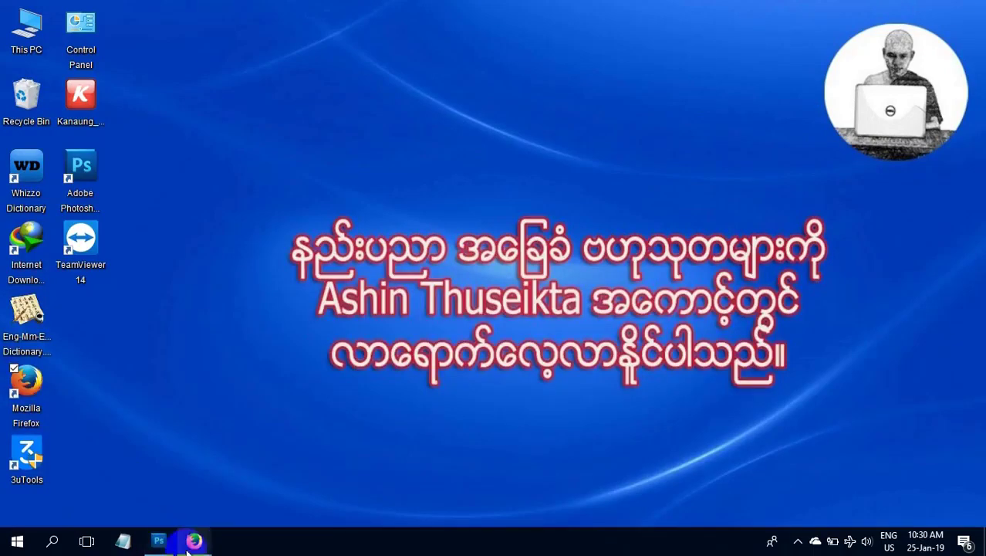
pyautogui.click(159, 540)
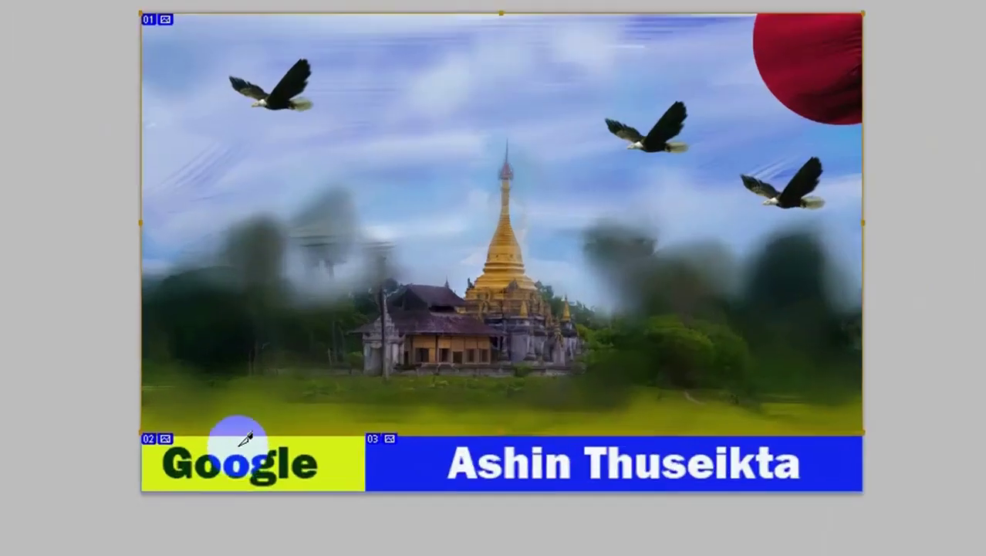
pyautogui.rightClick(256, 460)
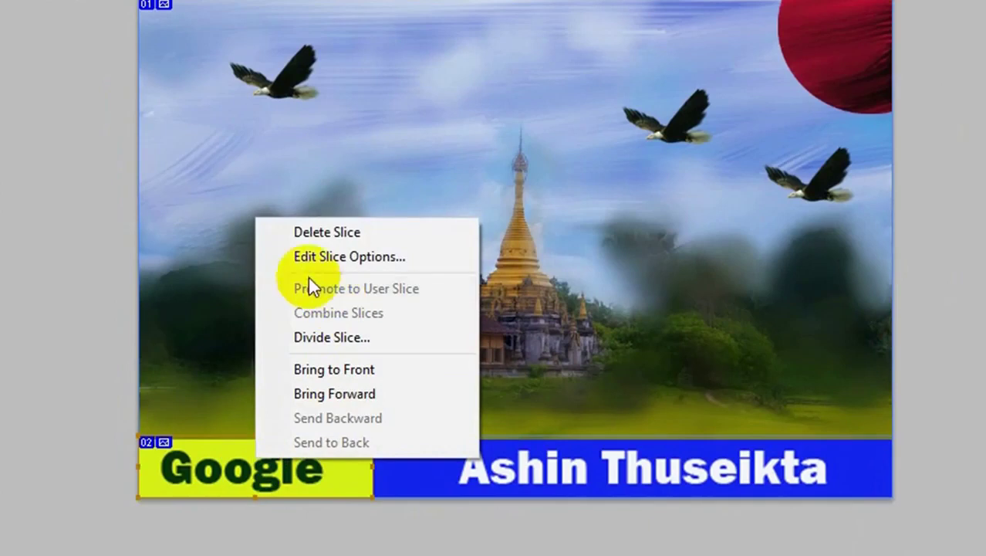
pyautogui.click(350, 257)
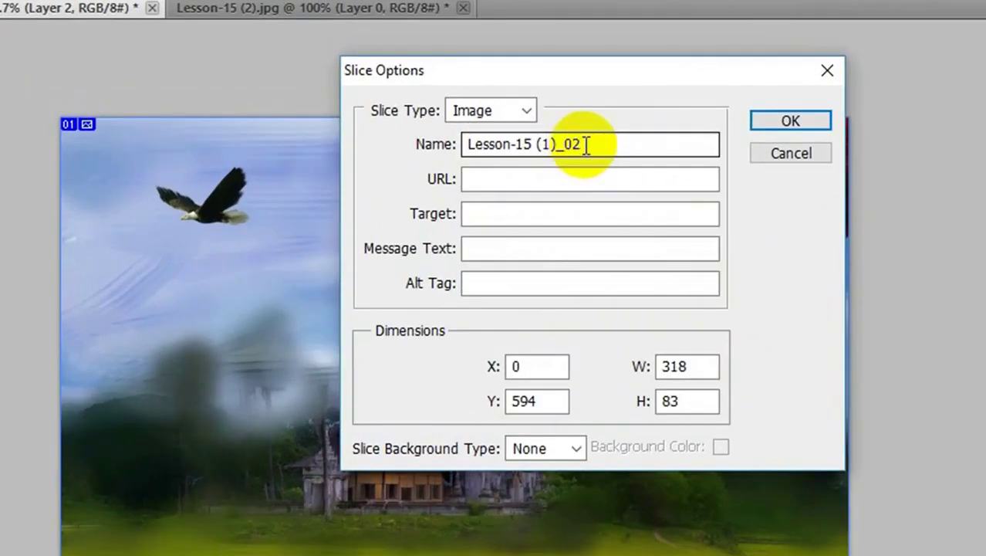
pyautogui.moveTo(587, 145); pyautogui.dragTo(469, 147)
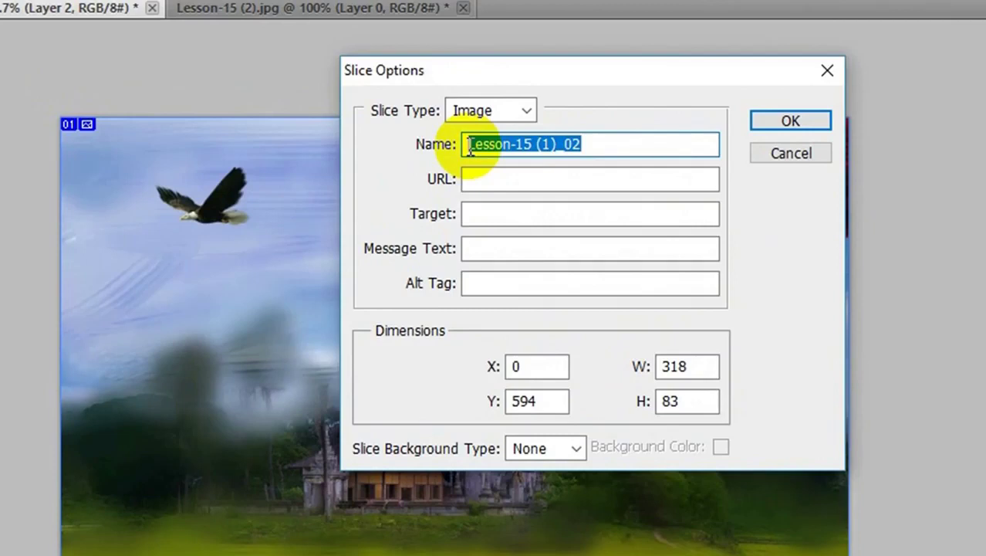
pyautogui.write('0012')
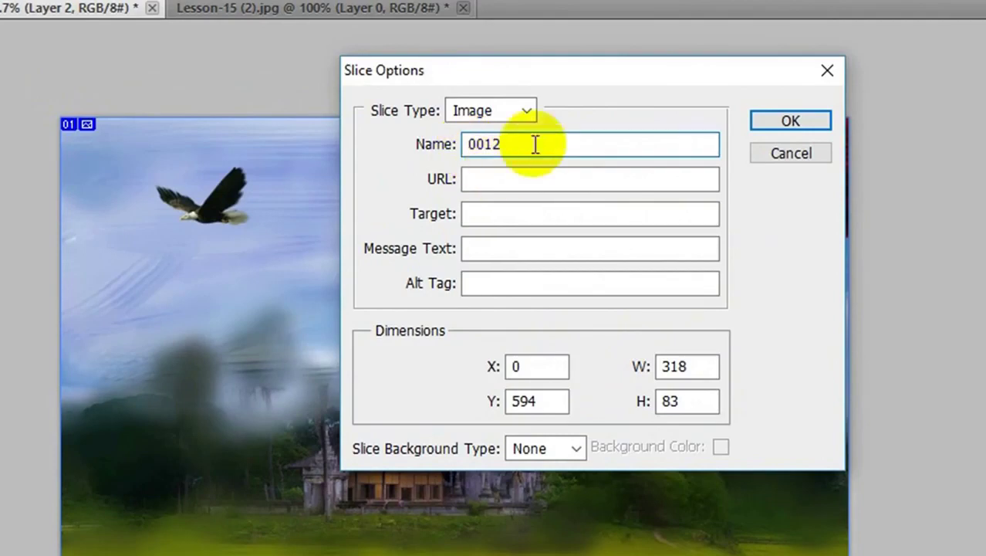
pyautogui.click(479, 180)
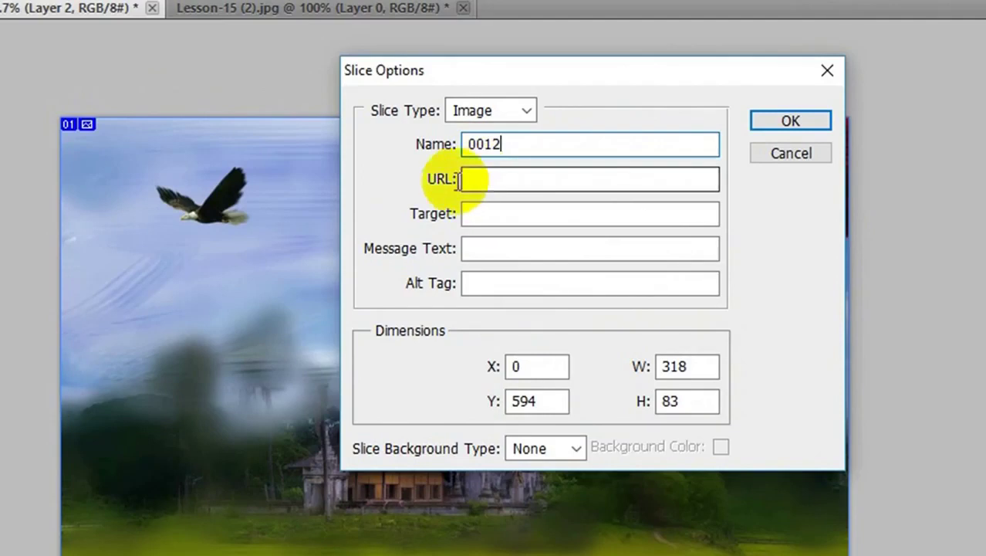
pyautogui.rightClick(478, 180)
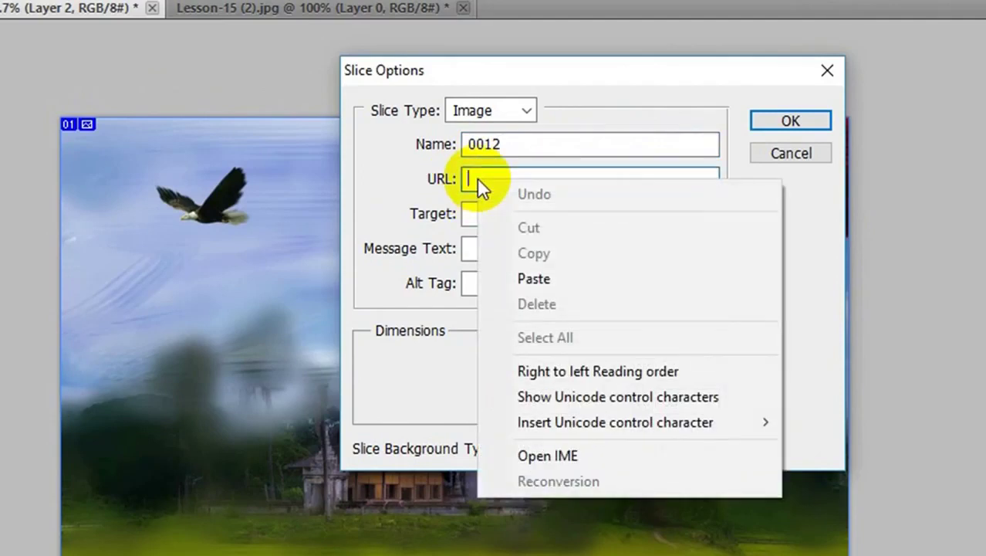
pyautogui.click(534, 280)
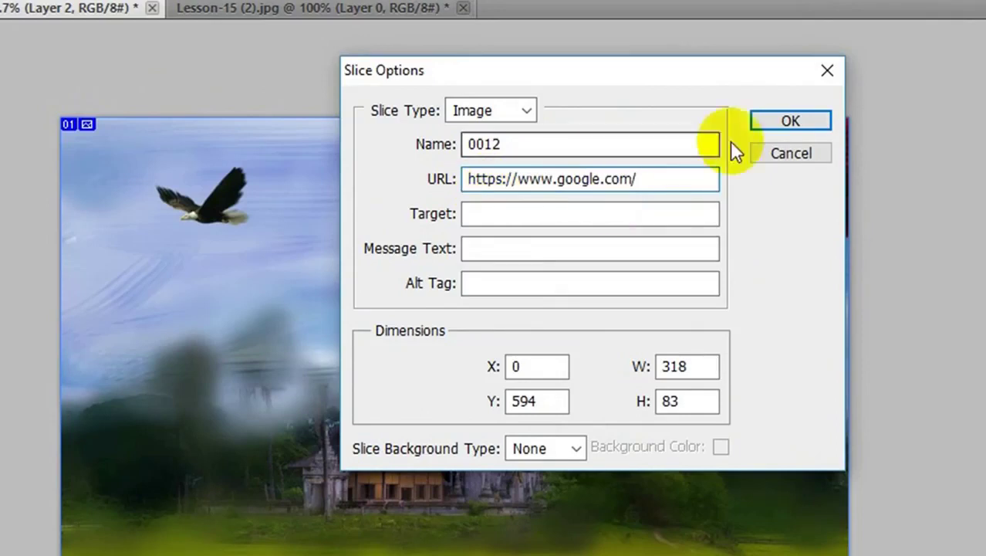
pyautogui.click(790, 121)
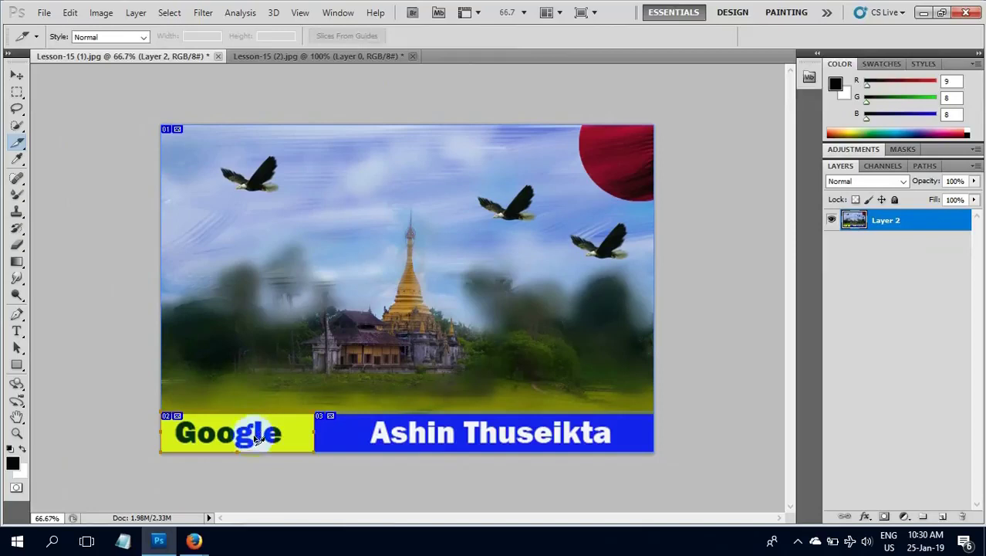
# - Open facebook.com in a new Firefox tab, select its full address, and return to Photoshop
pyautogui.click(195, 542)
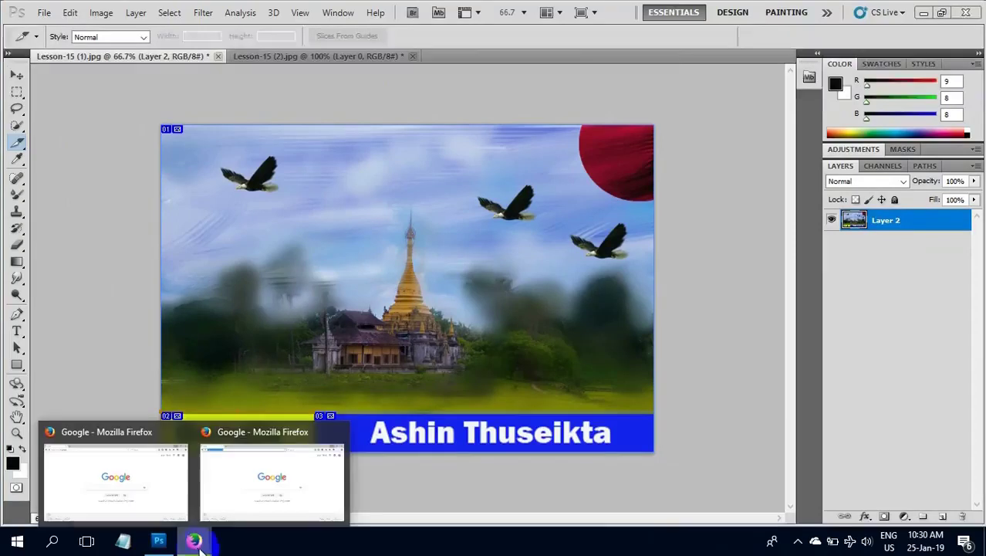
pyautogui.click(232, 498)
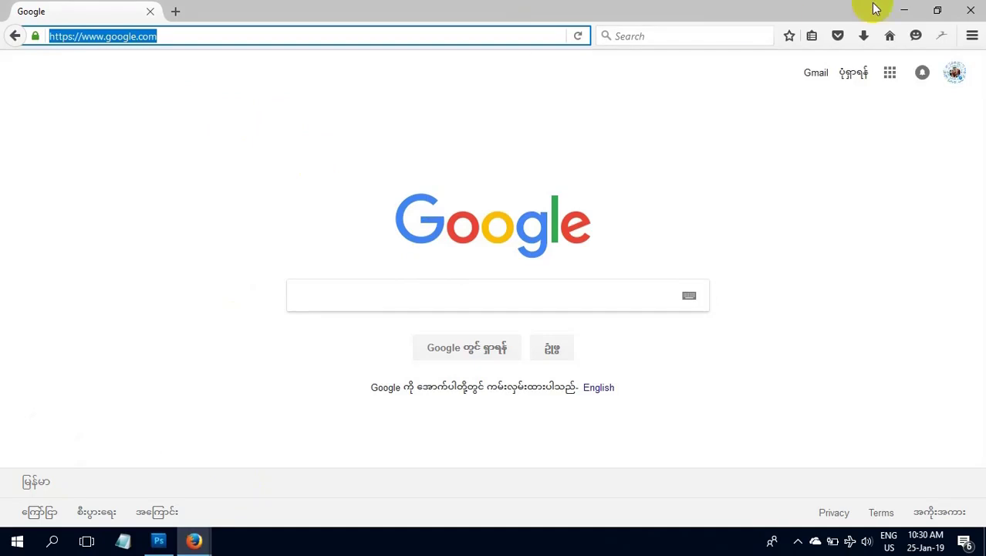
pyautogui.click(905, 11)
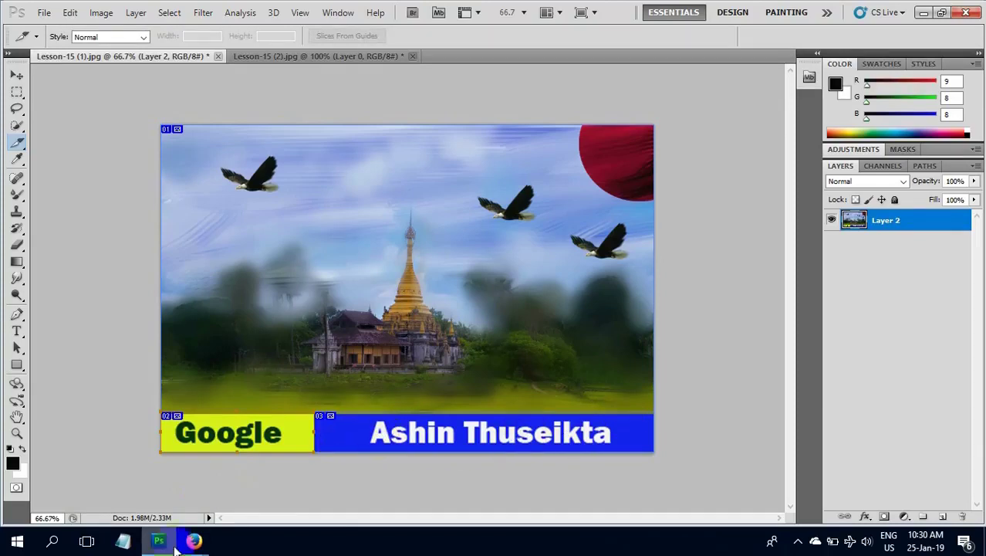
pyautogui.click(257, 456)
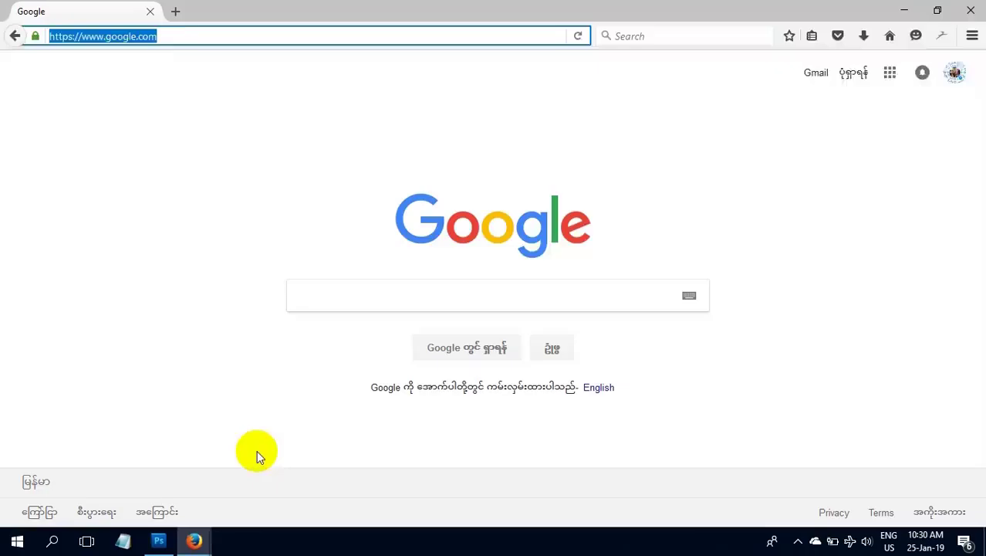
pyautogui.click(174, 13)
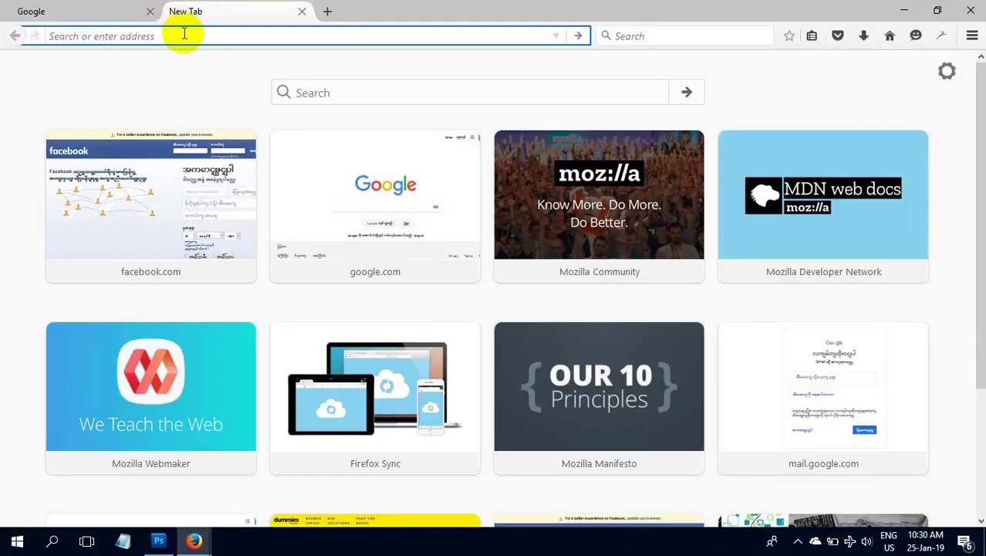
pyautogui.click(164, 184)
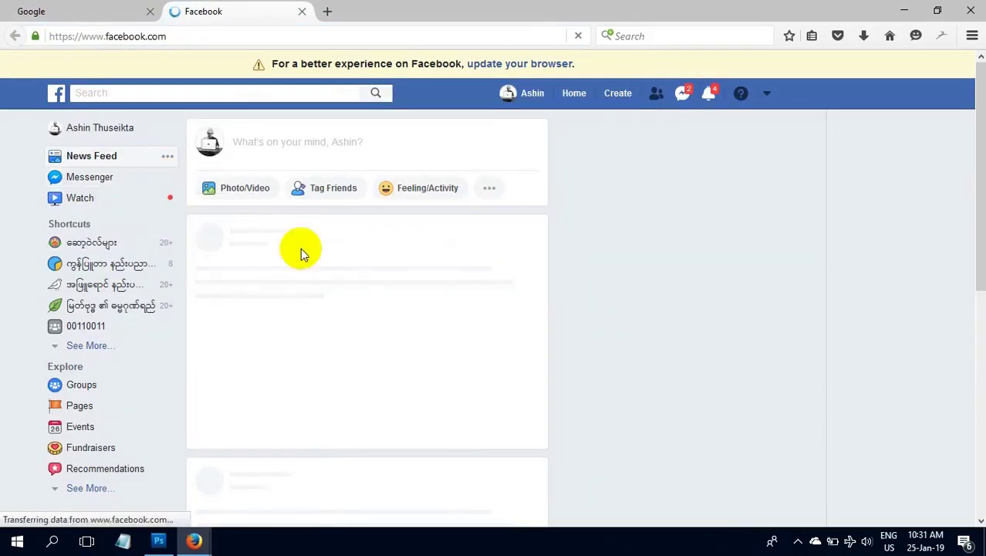
pyautogui.moveTo(173, 36); pyautogui.dragTo(51, 36)
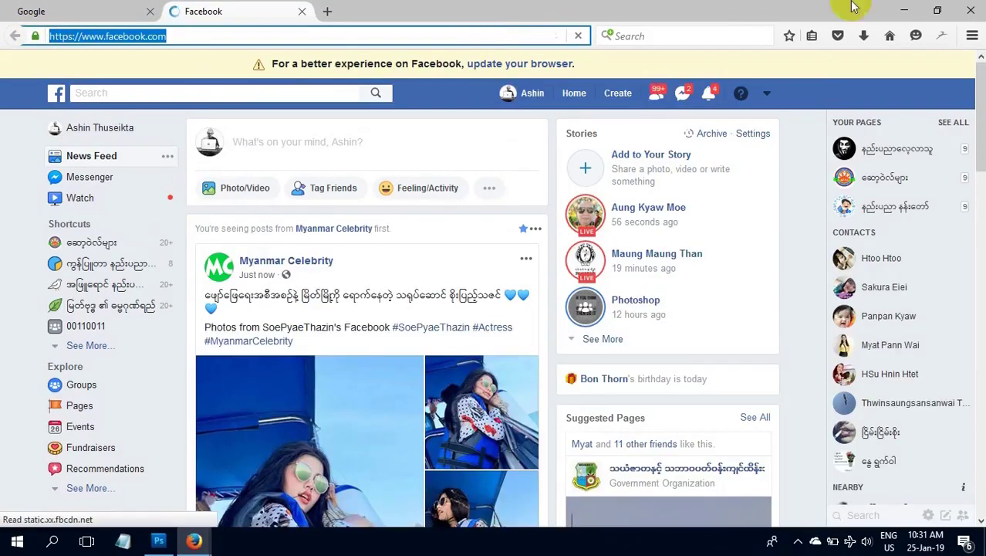
pyautogui.click(902, 13)
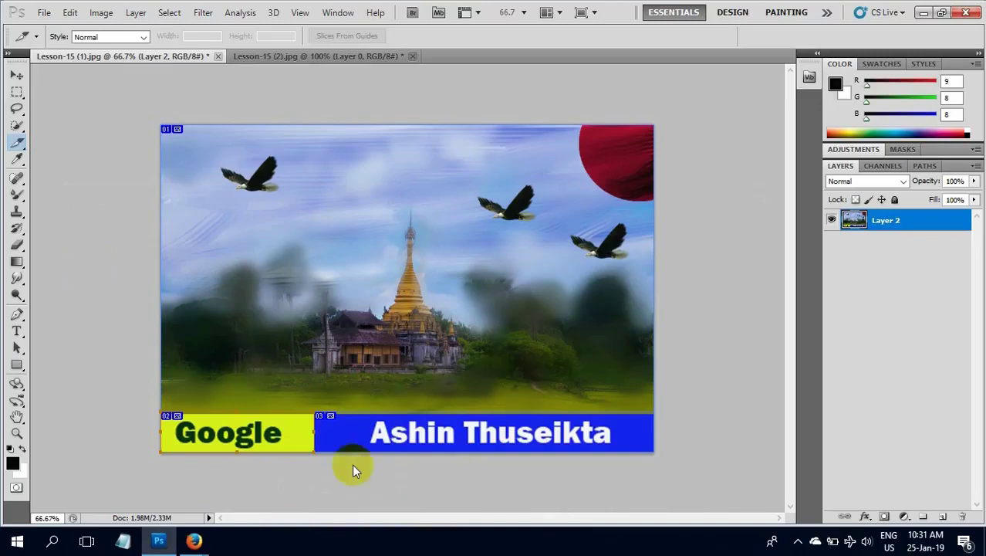
pyautogui.rightClick(377, 440)
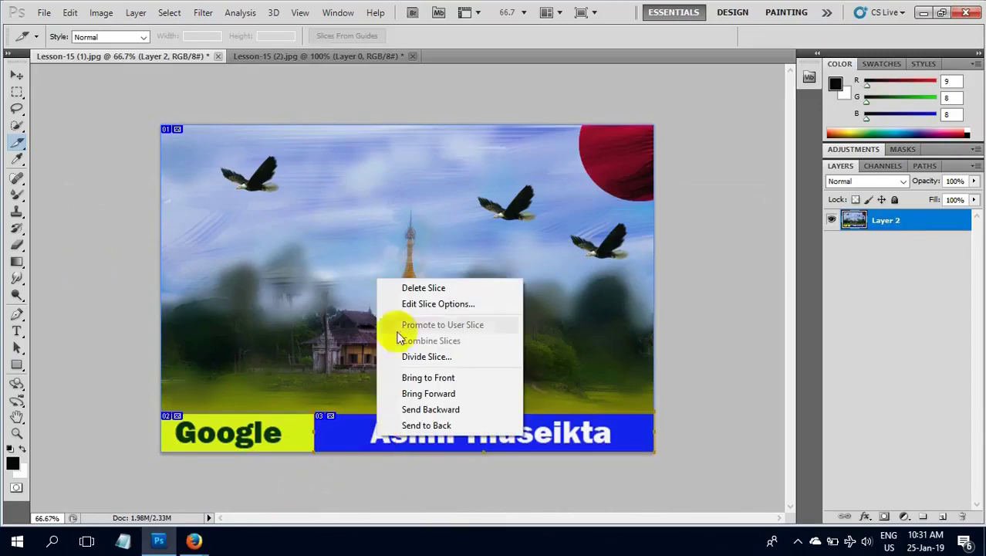
pyautogui.click(436, 305)
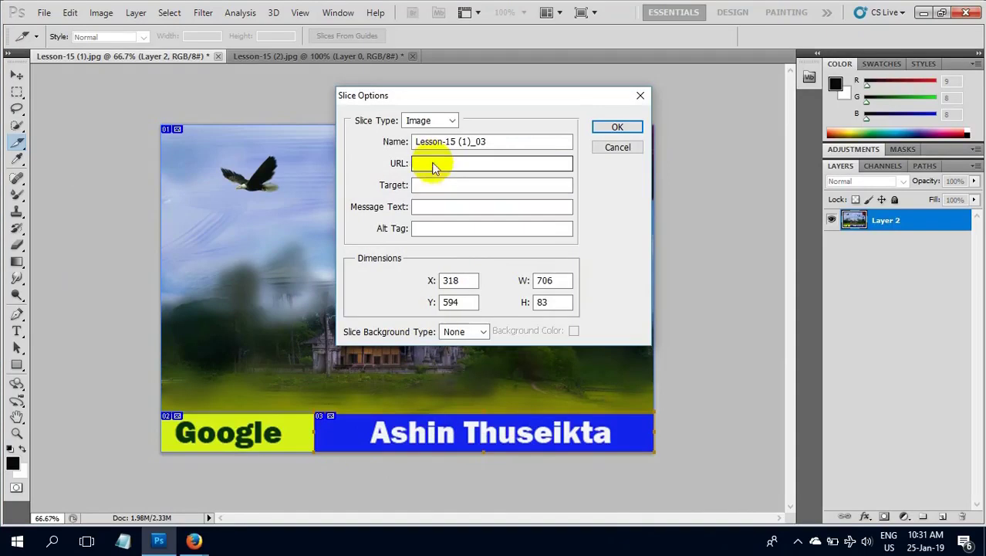
pyautogui.rightClick(435, 169)
pyautogui.click(468, 224)
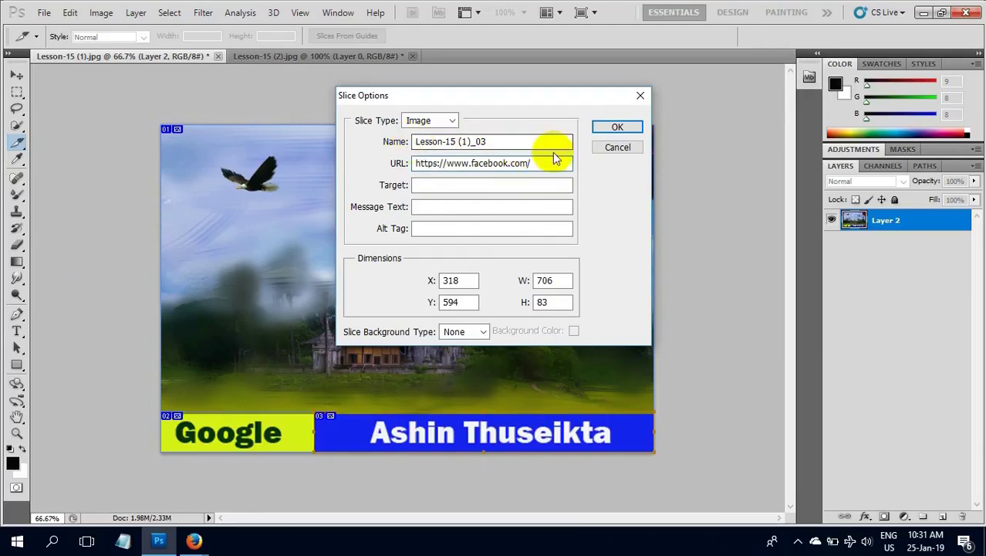
pyautogui.click(617, 129)
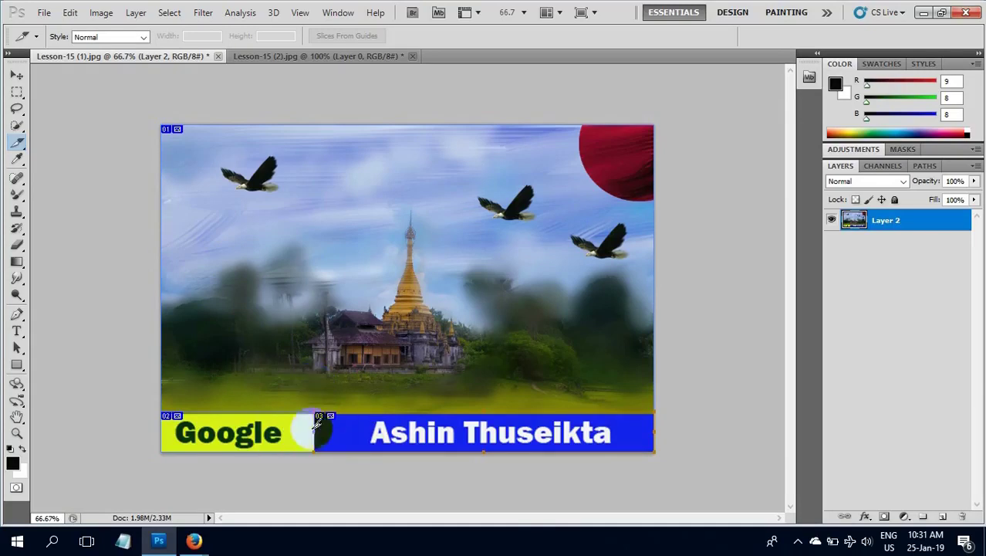
# - In Save for Web & Devices, choose JPEG at High quality (60) and proceed to save
pyautogui.click(44, 13)
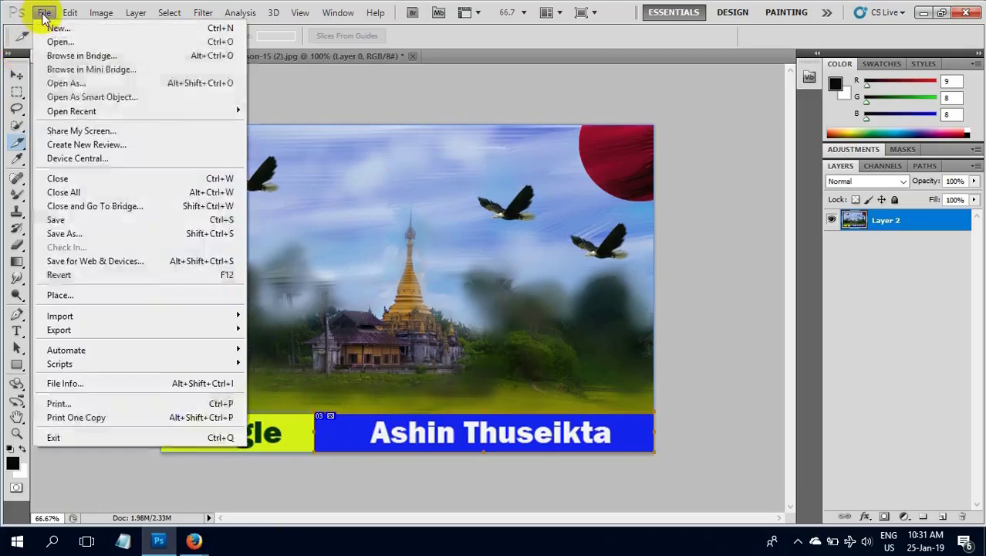
pyautogui.click(96, 261)
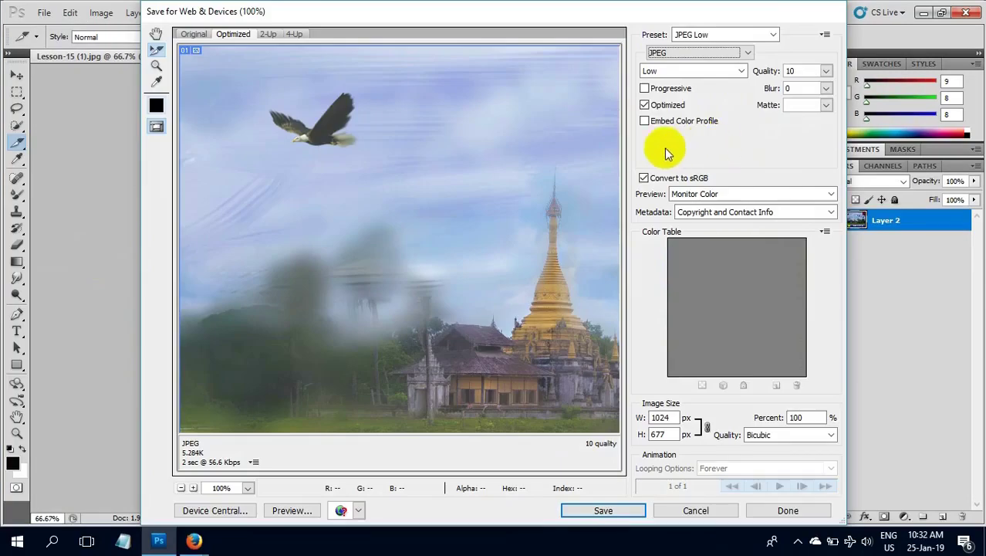
pyautogui.click(746, 54)
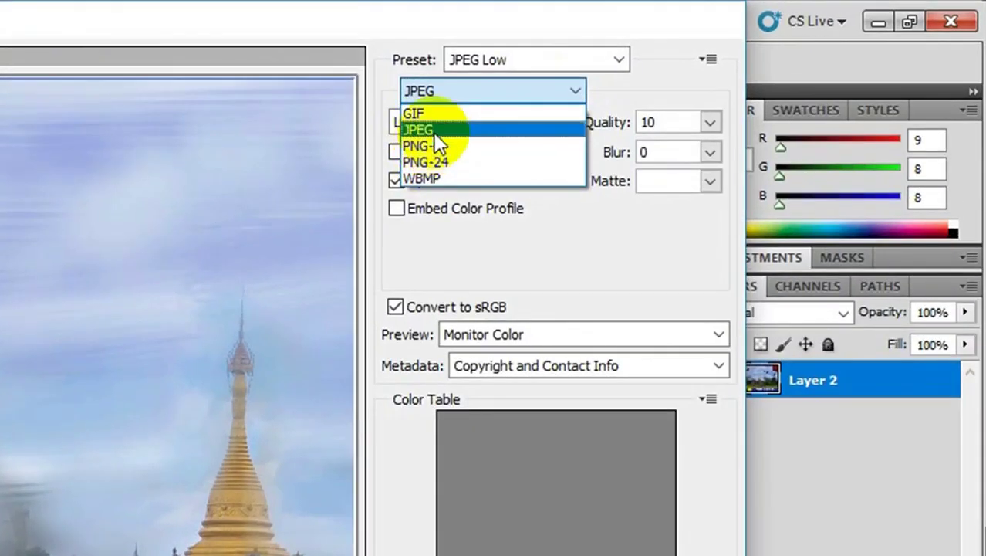
pyautogui.click(434, 132)
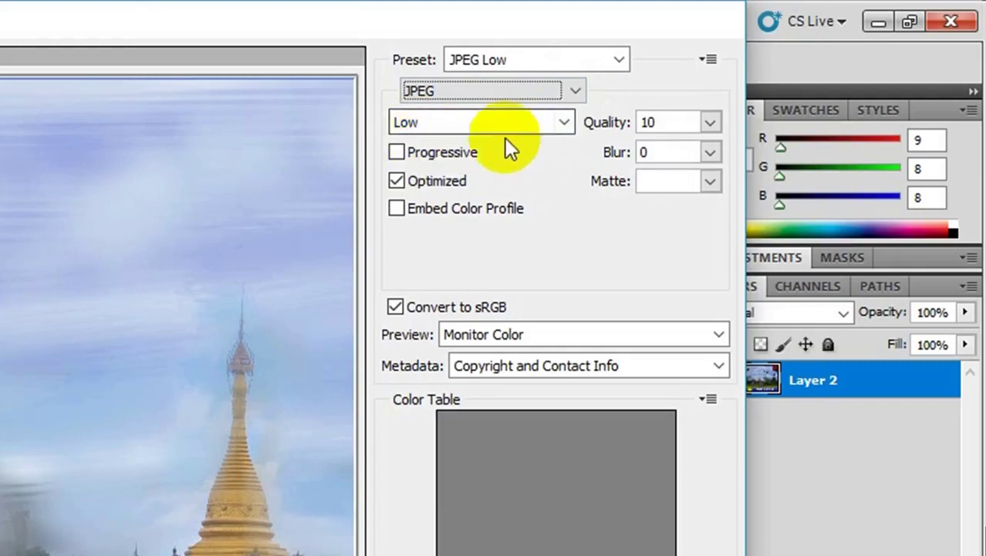
pyautogui.click(564, 124)
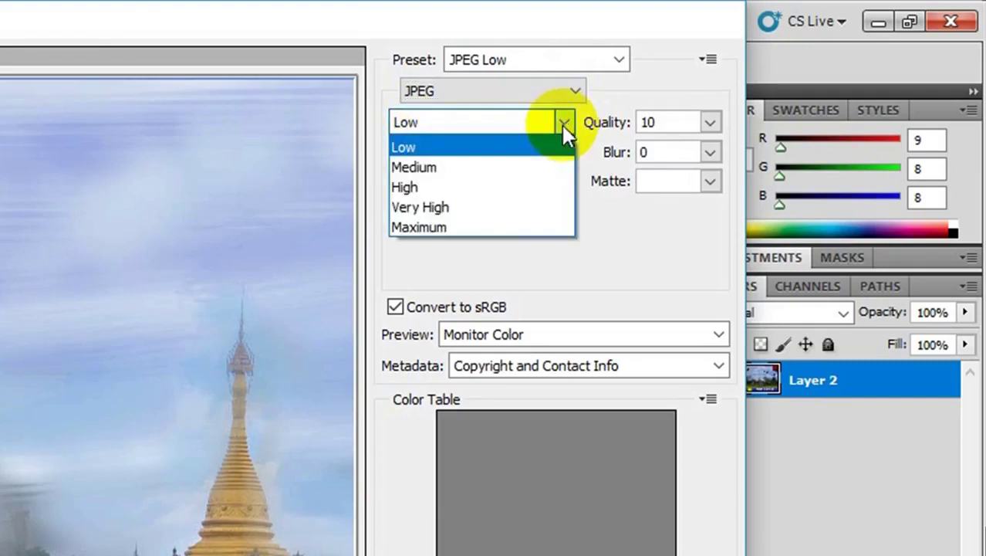
pyautogui.click(454, 187)
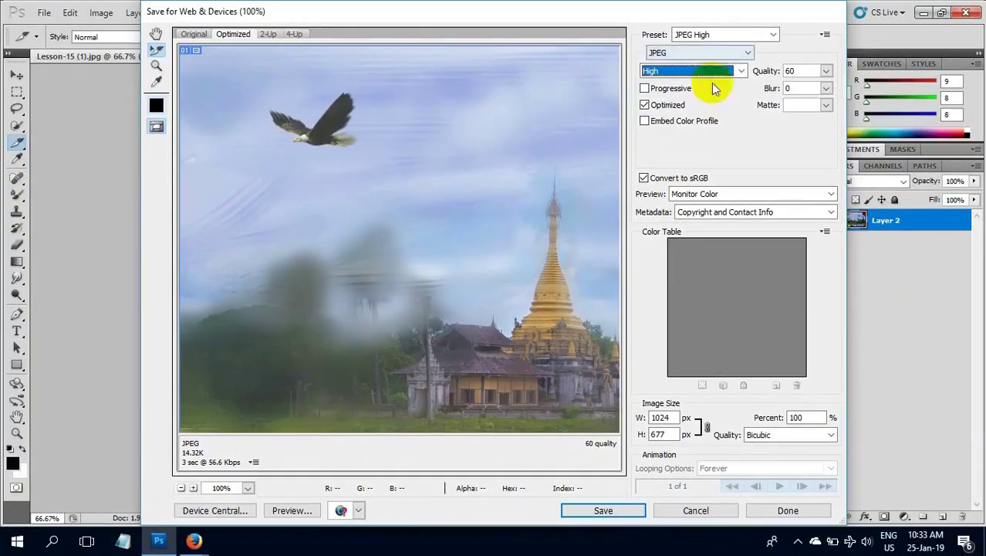
pyautogui.click(600, 510)
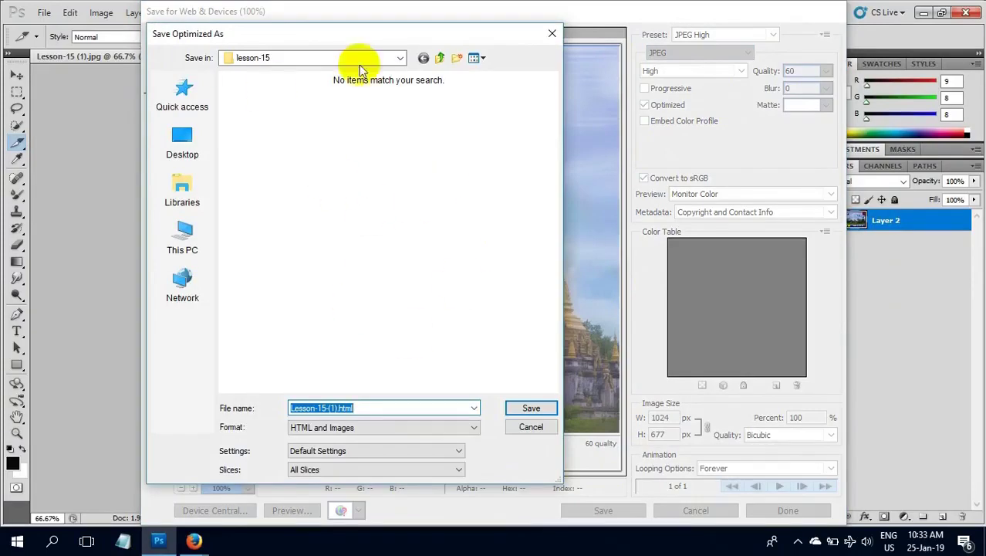
# - Save Lesson-15-(1).html to Documents as HTML and Images with all slices
pyautogui.click(402, 59)
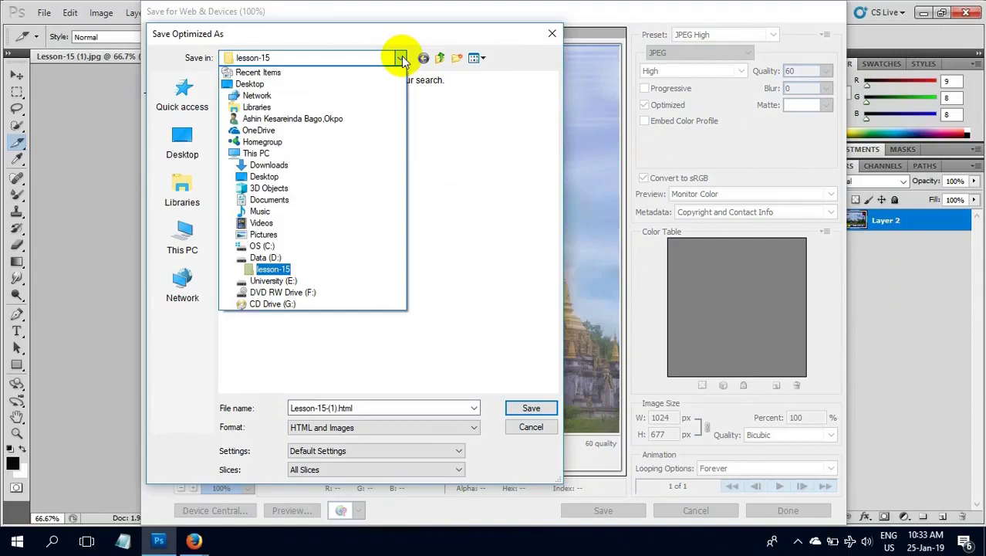
pyautogui.click(274, 199)
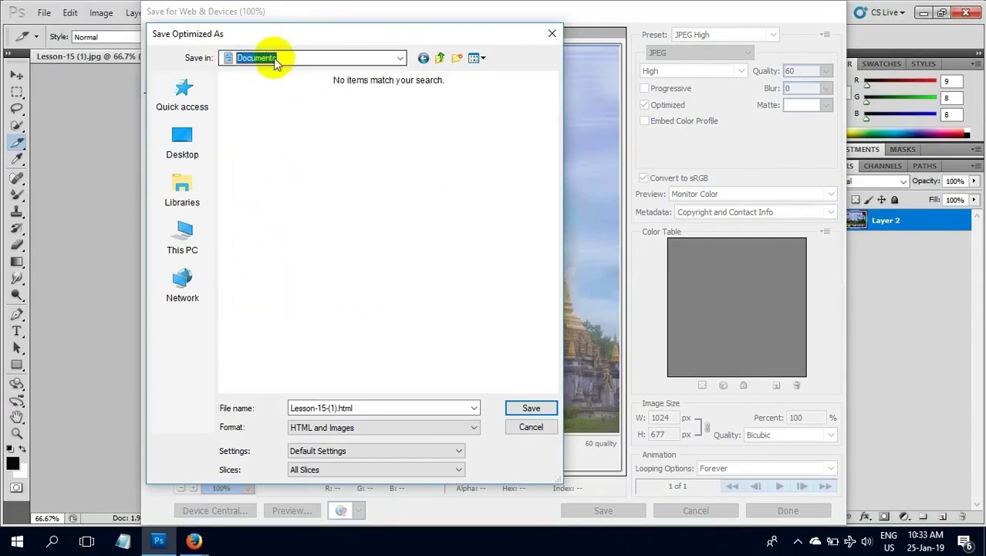
pyautogui.click(352, 408)
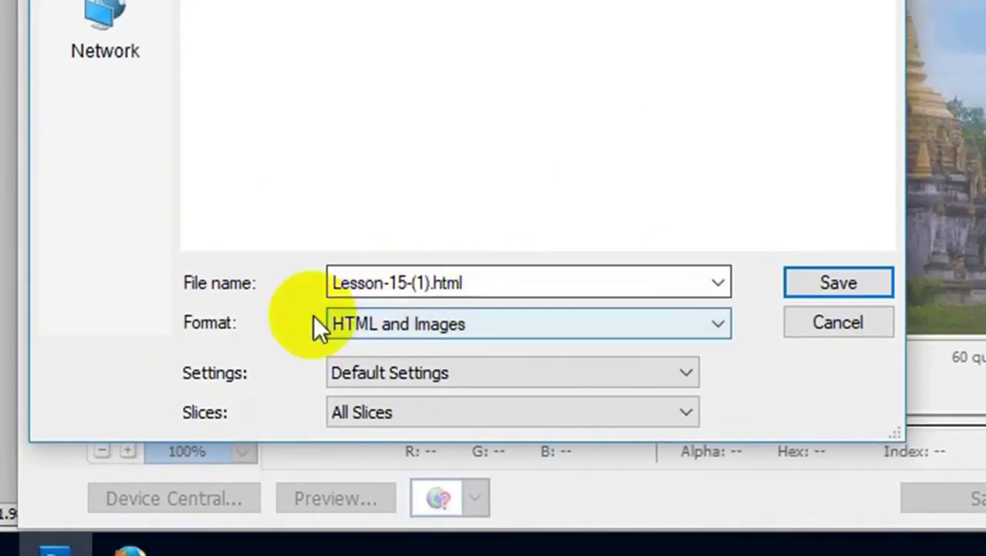
pyautogui.click(496, 323)
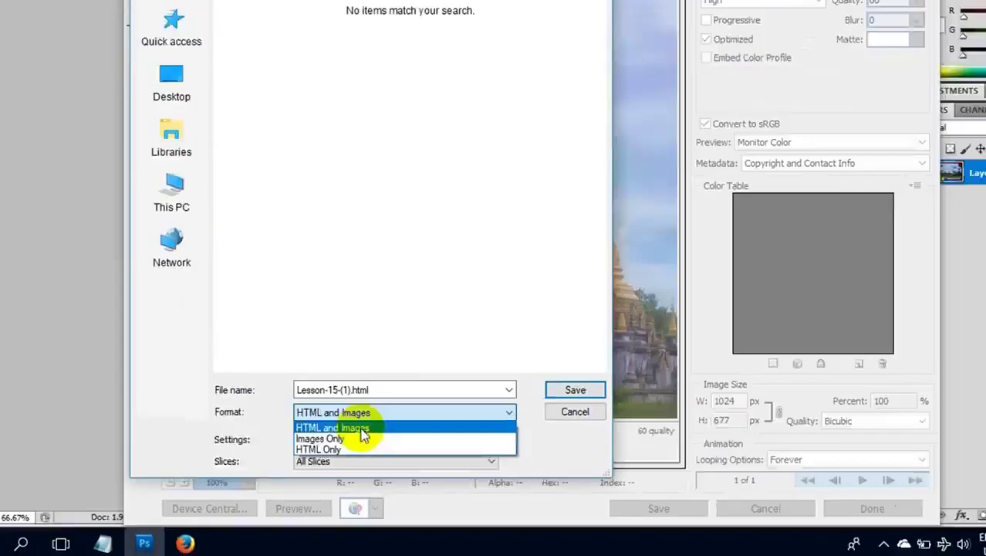
pyautogui.click(361, 429)
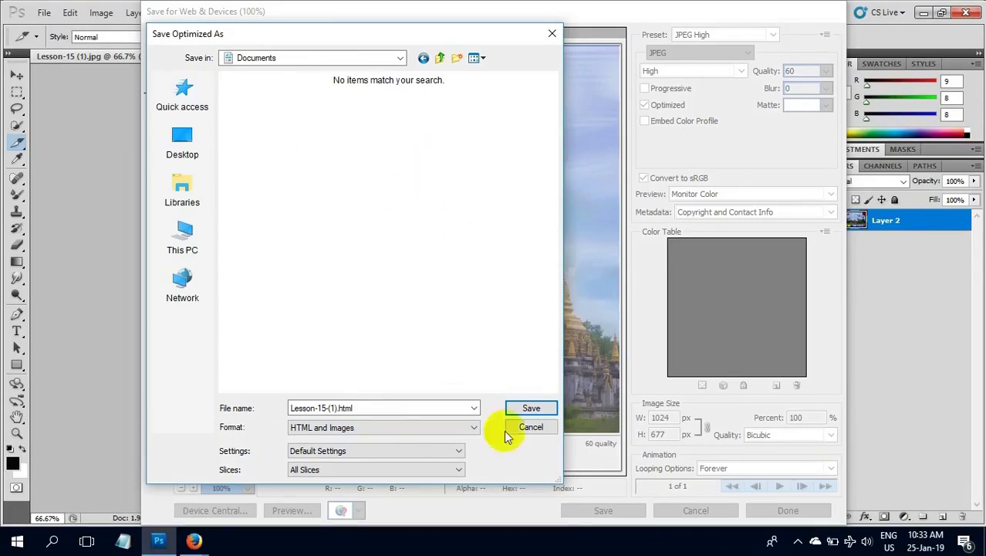
pyautogui.click(531, 408)
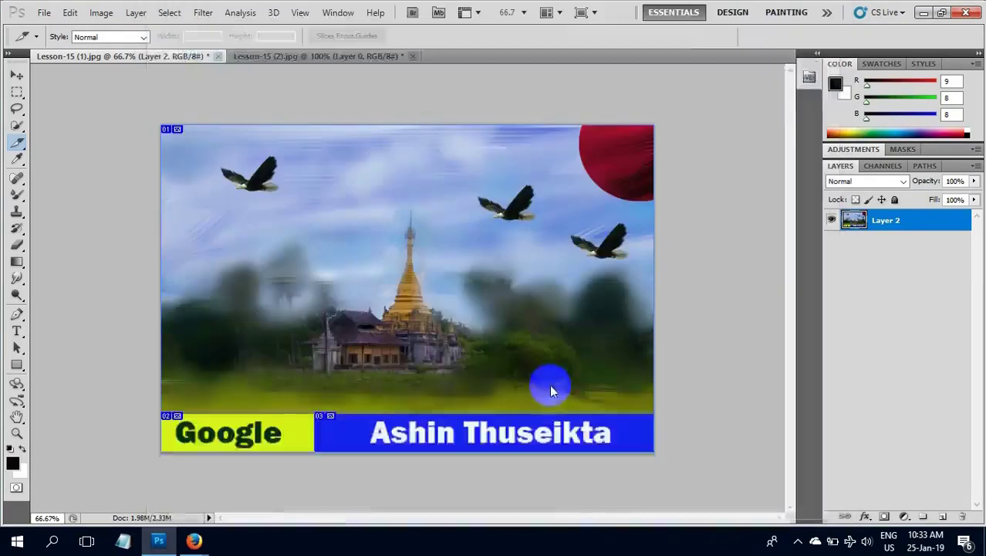
# - Leave Photoshop and open the Documents folder in a maximized File Explorer via This PC
pyautogui.click(923, 12)
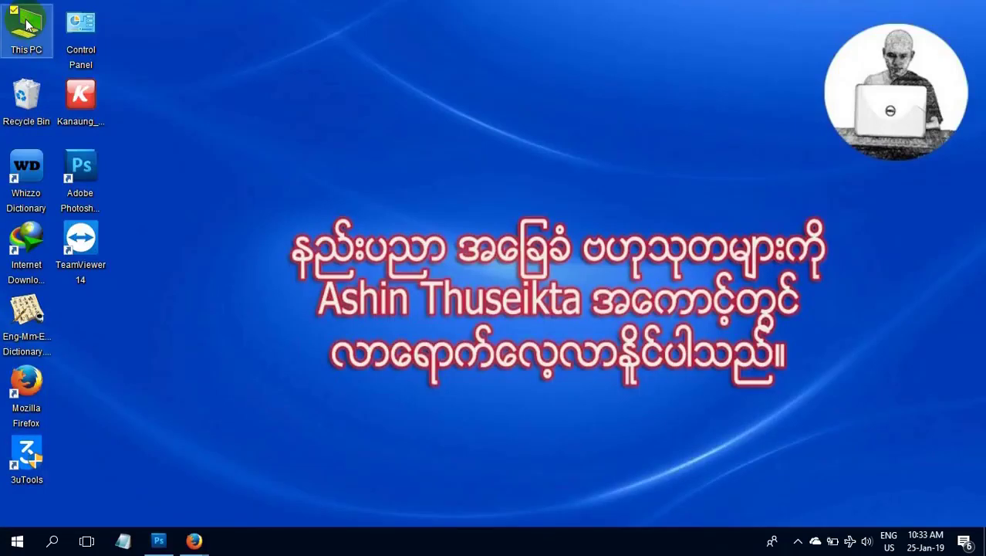
pyautogui.doubleClick(26, 31)
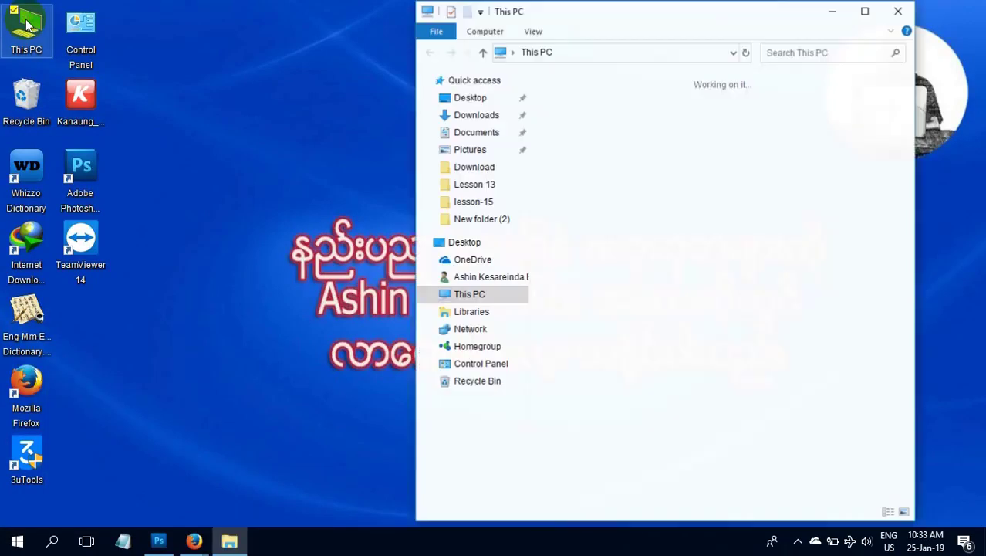
pyautogui.click(866, 11)
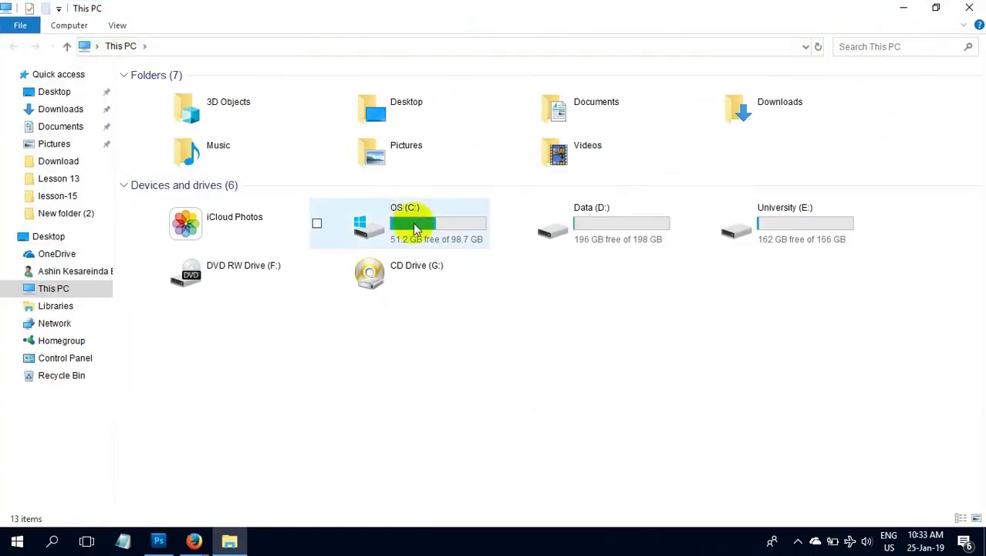
pyautogui.doubleClick(585, 109)
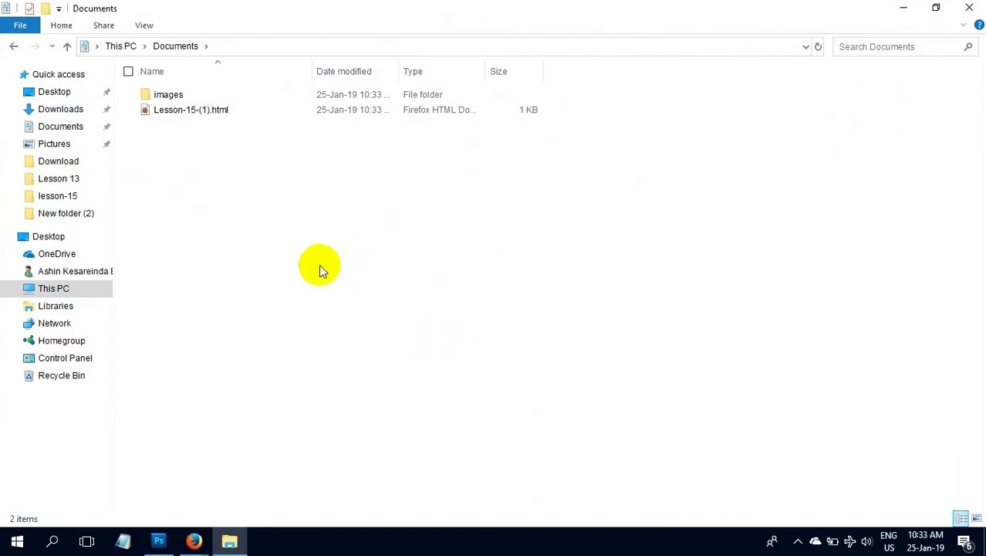
# - Verify the images folder holds three slice JPEGs, then select Lesson-15-(1).html in Documents
pyautogui.click(179, 92)
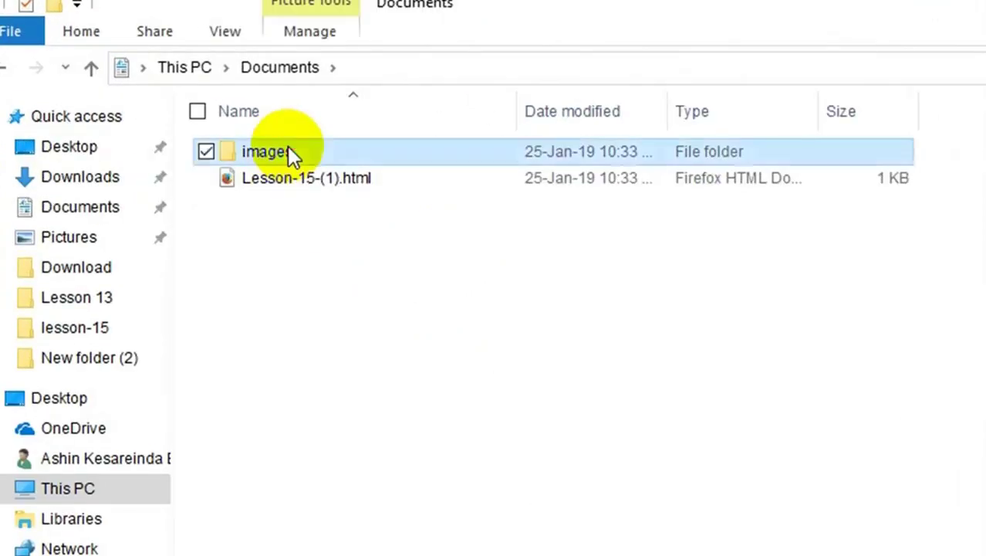
pyautogui.doubleClick(287, 150)
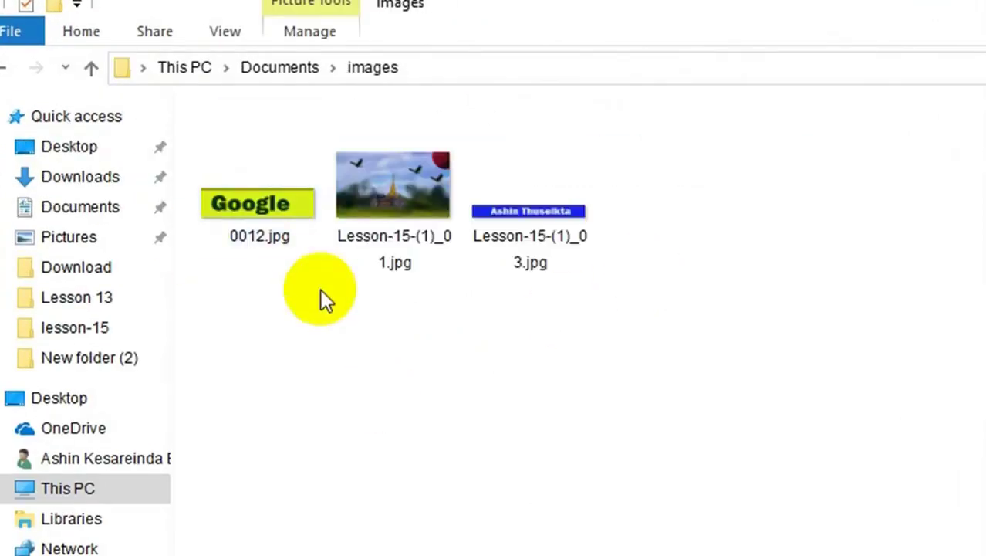
pyautogui.click(91, 68)
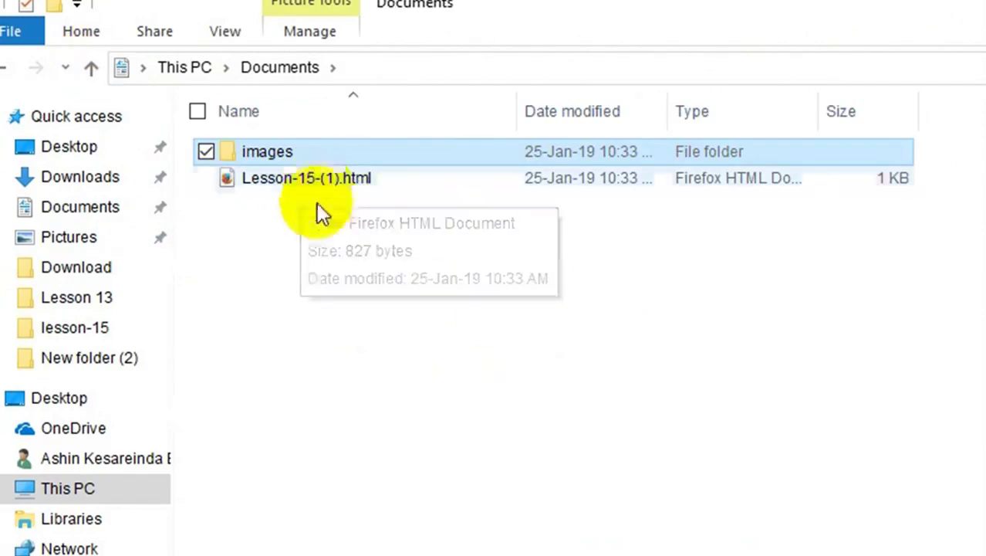
pyautogui.click(212, 111)
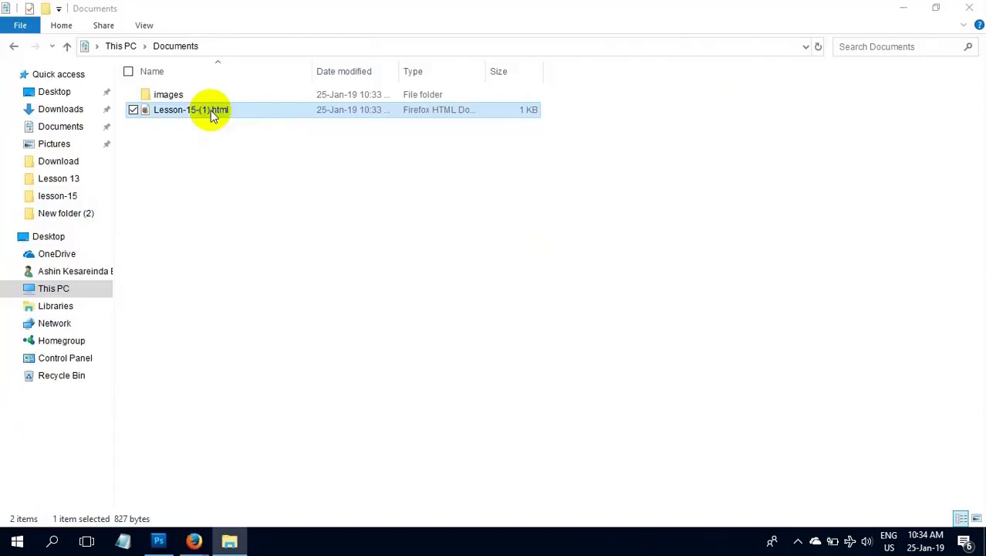
# - Open Lesson-15-(1).html in Firefox, closing the leftover Facebook and Google tabs
pyautogui.doubleClick(210, 110)
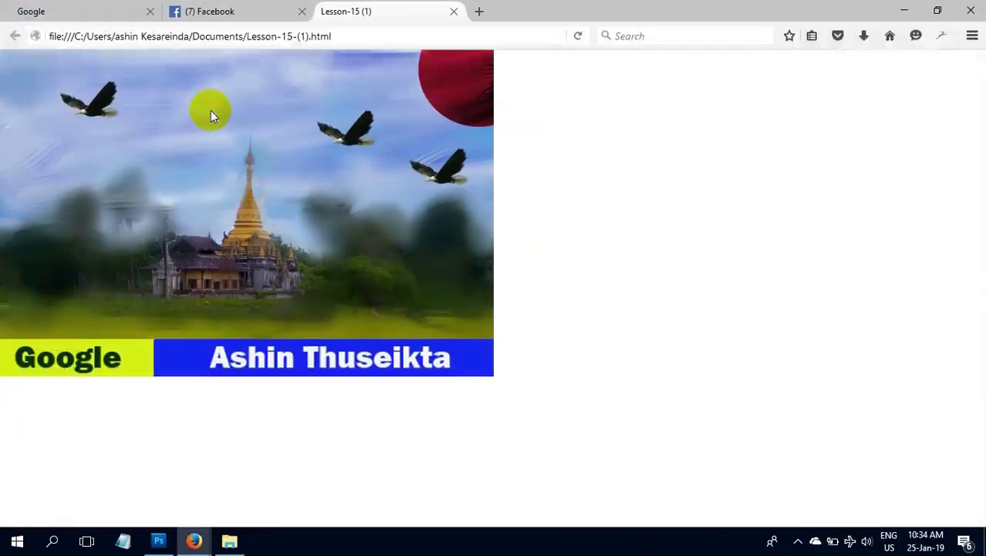
pyautogui.click(301, 11)
pyautogui.click(150, 11)
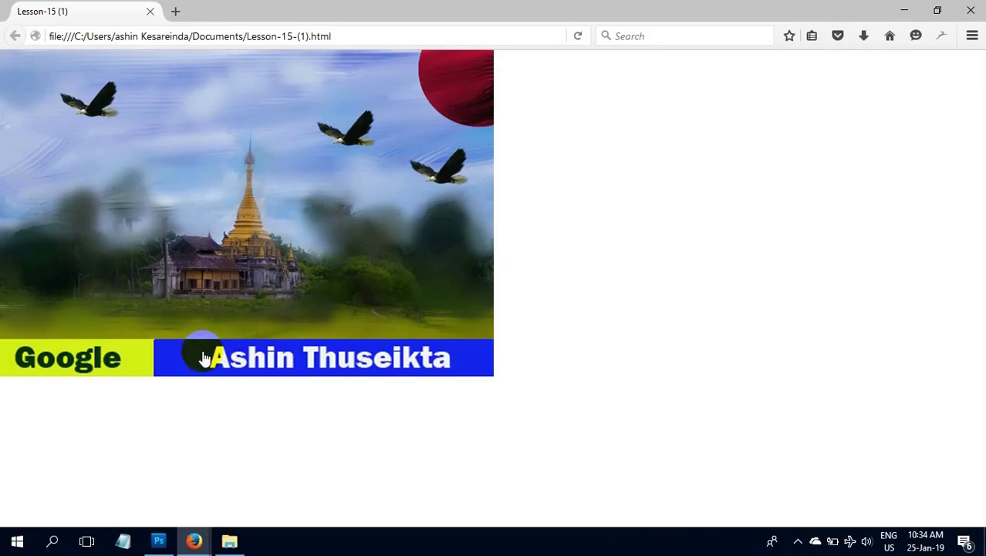
pyautogui.moveTo(324, 357)
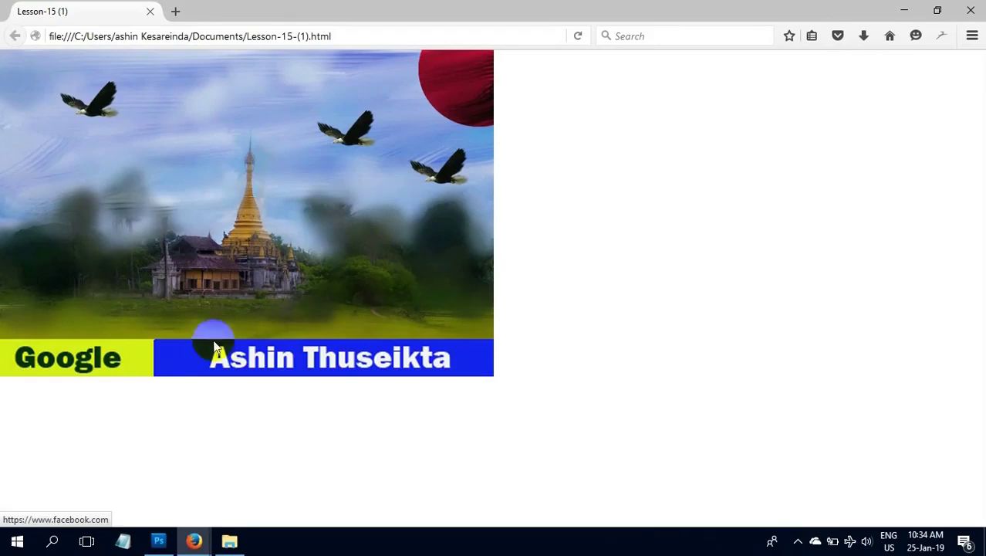
# - Confirm the Google slice links to Google and the Ashin Thuseikta banner links to Facebook
pyautogui.click(120, 358)
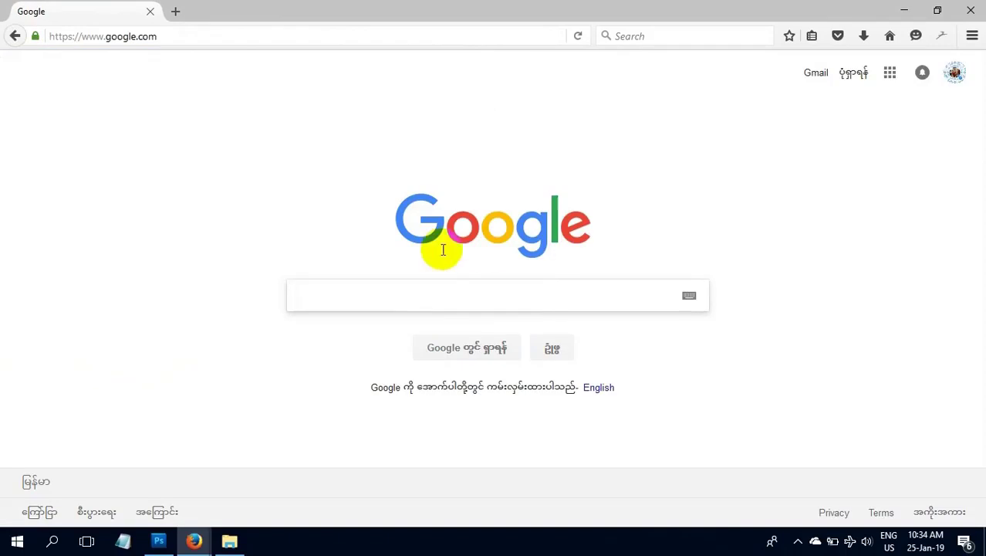
pyautogui.click(16, 36)
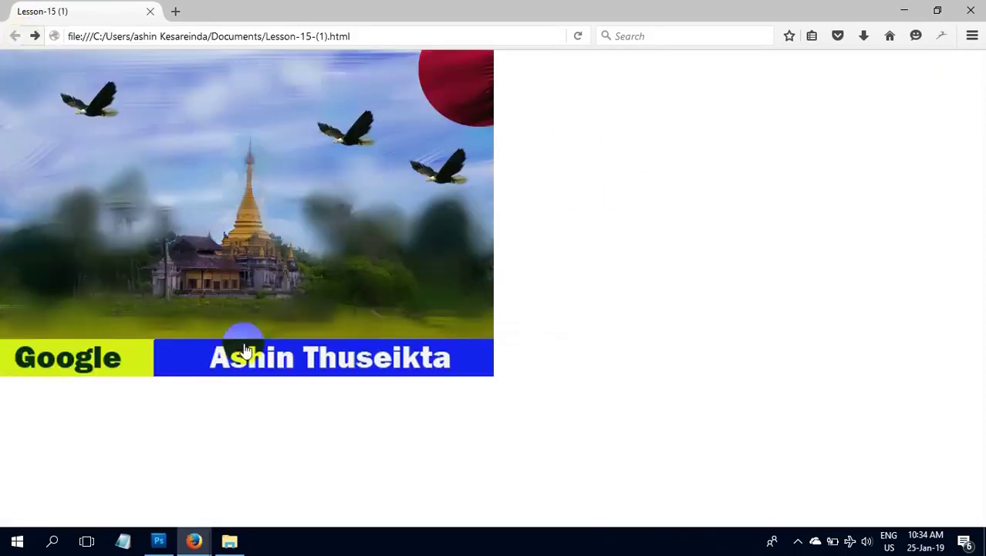
pyautogui.click(299, 361)
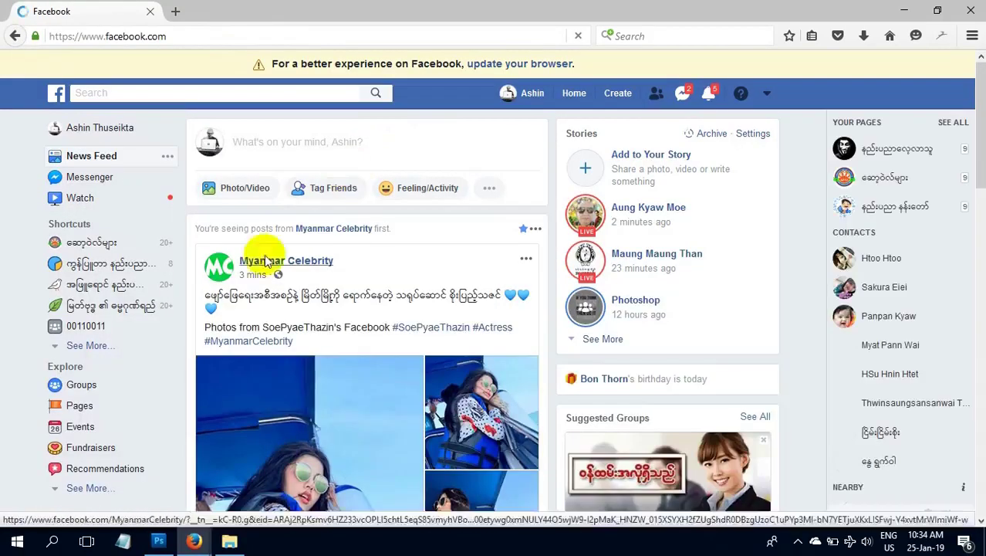
pyautogui.click(16, 36)
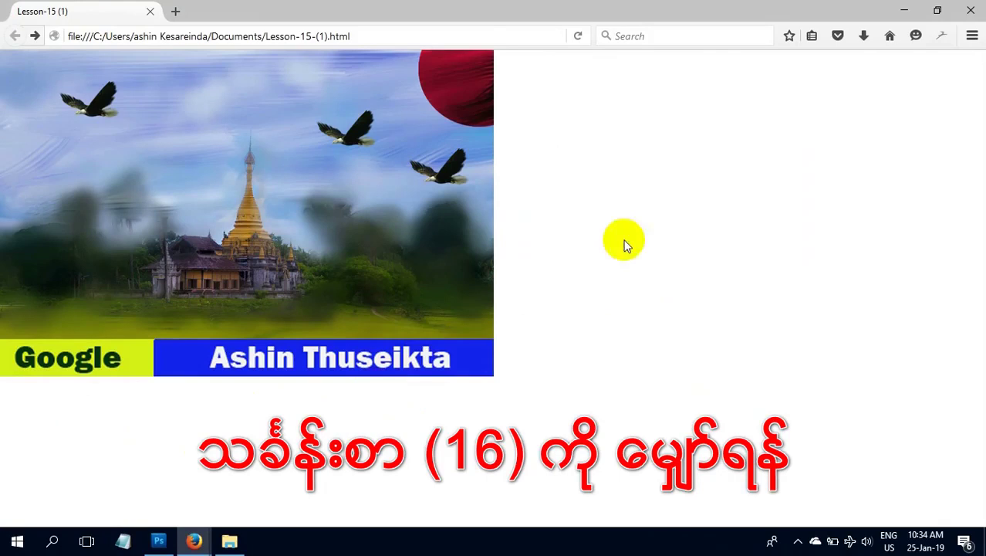
pyautogui.click(905, 10)
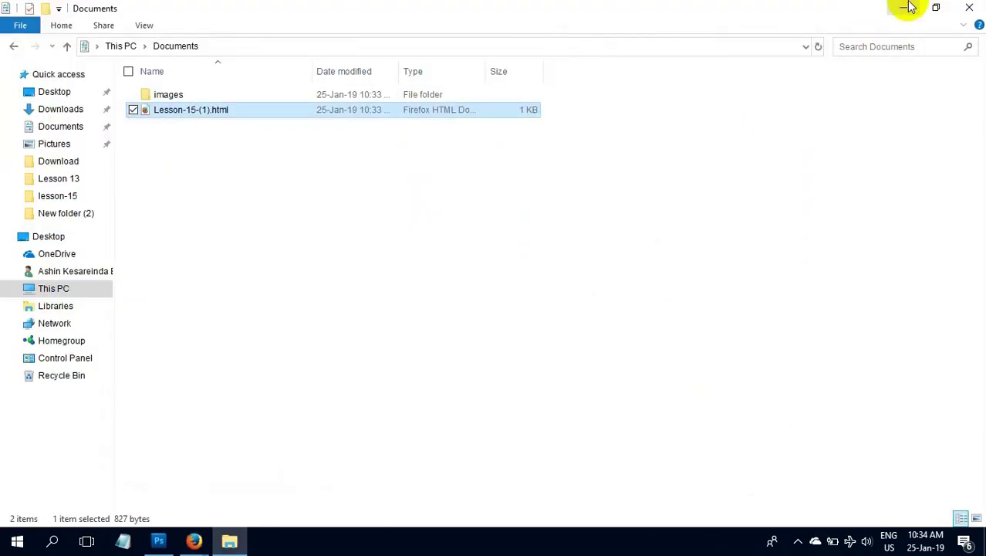